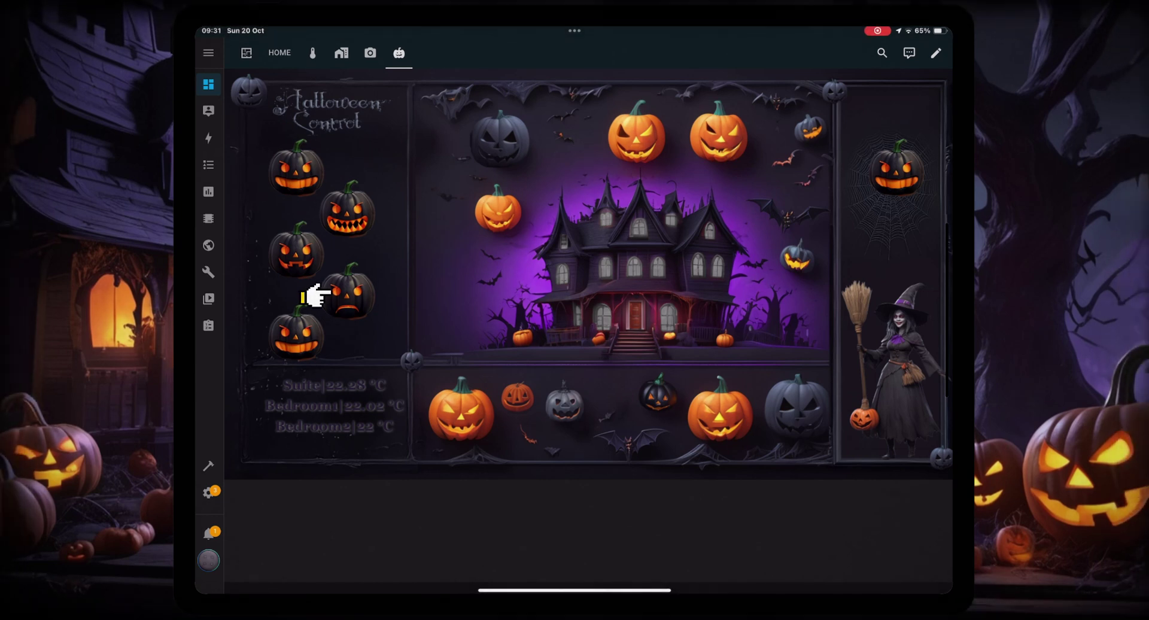
Step: Toggle the two lowest pumpkin switches under Halloween Control and the pumpkin switch above the witch
click(330, 295)
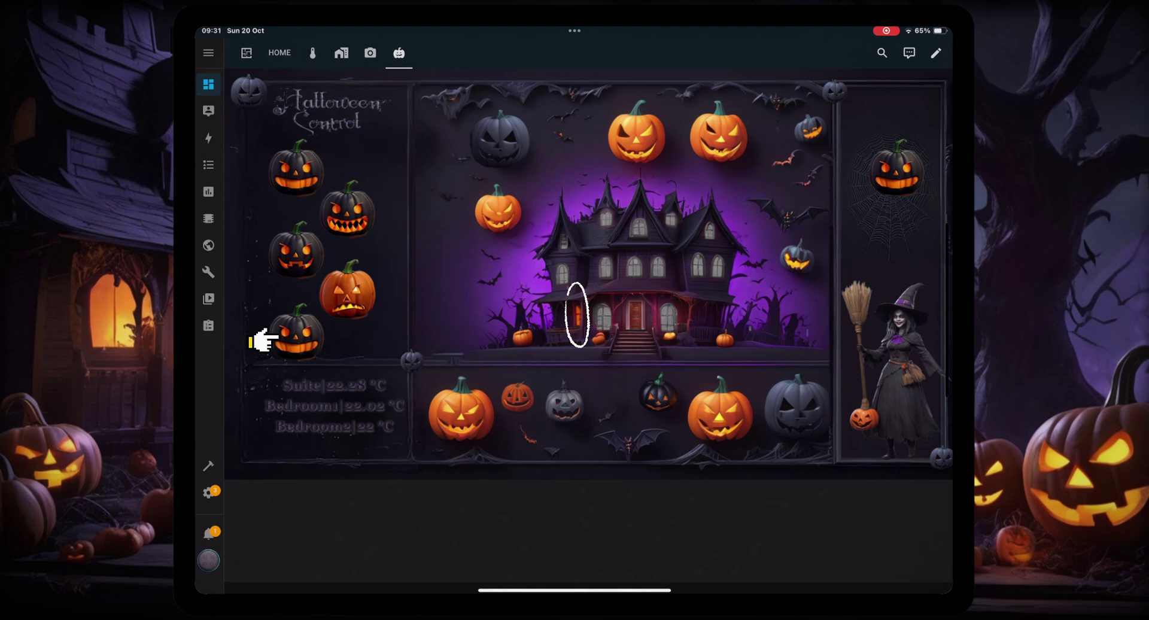
click(277, 340)
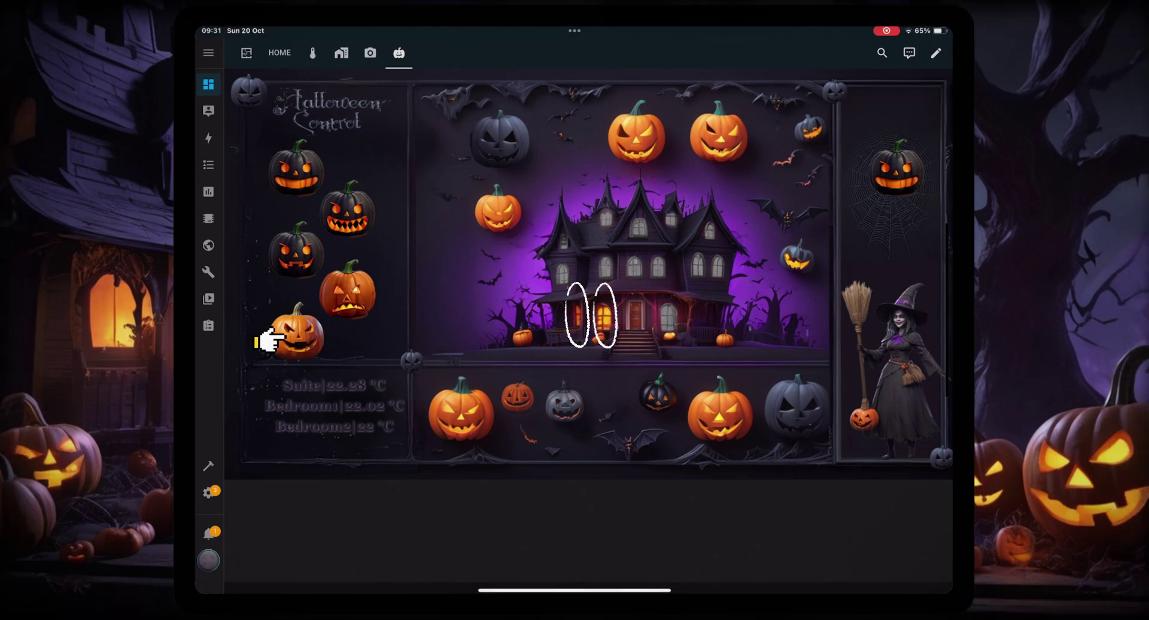
click(865, 176)
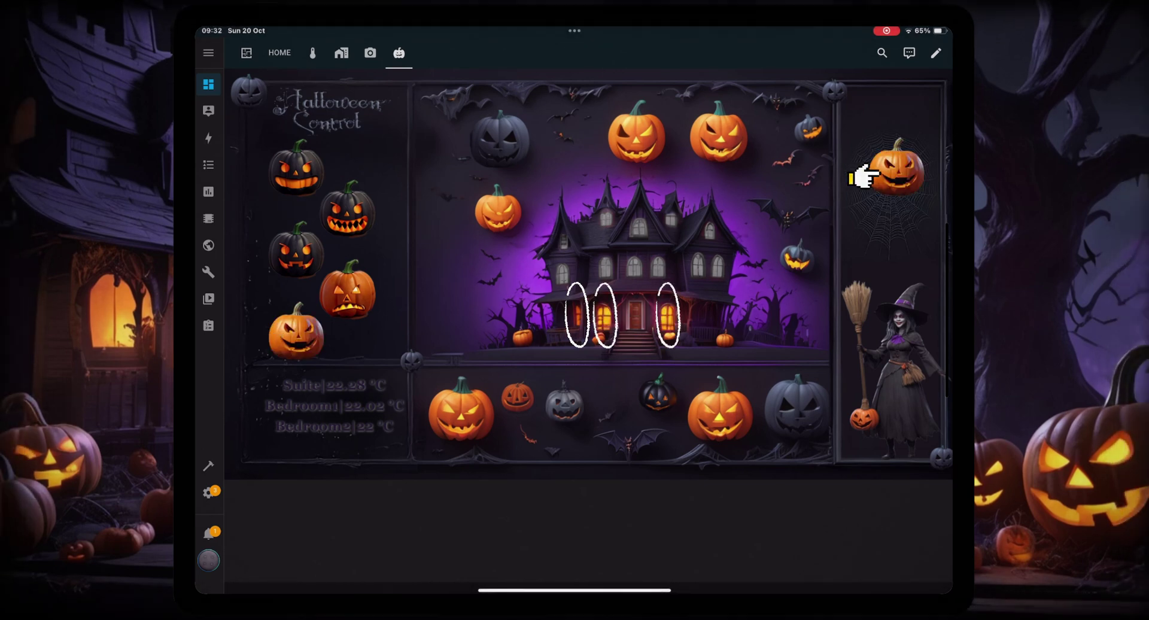
click(865, 177)
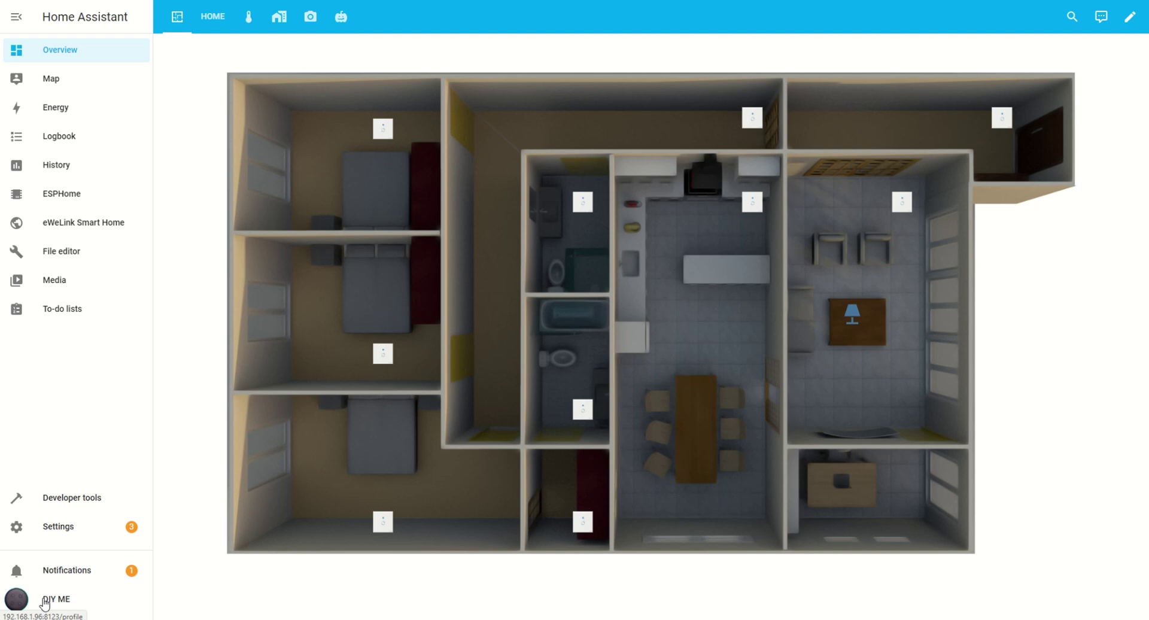
Step: Set the Home Assistant theme mode to Dark in the user profile's browser settings
click(44, 600)
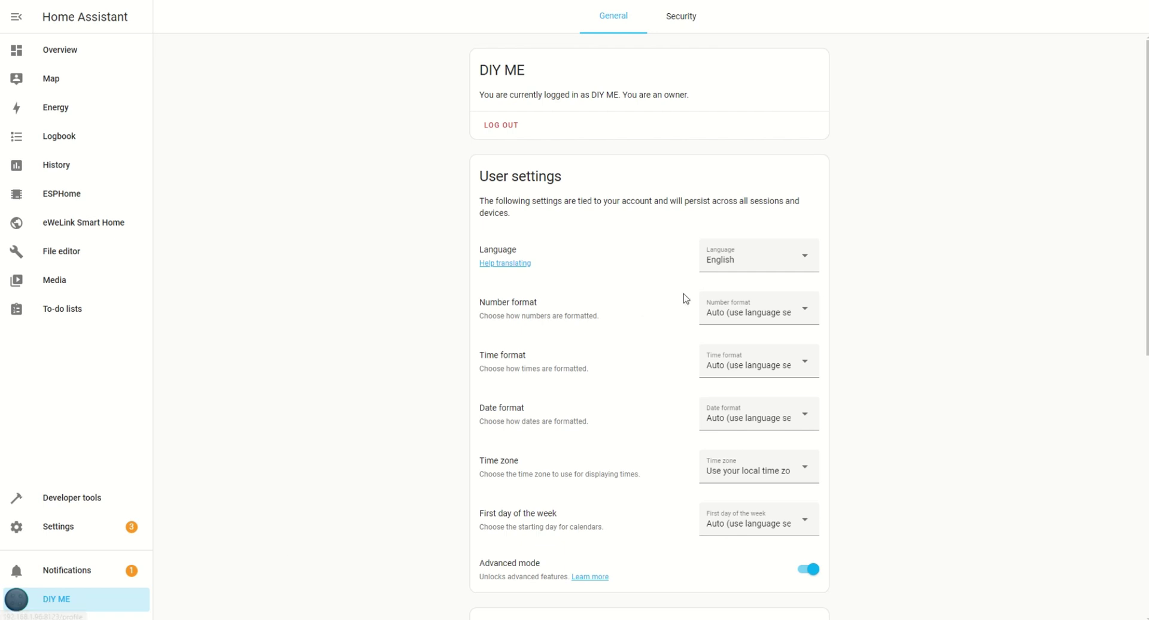
scroll(634, 305, down, 2)
scroll(635, 305, down, 5)
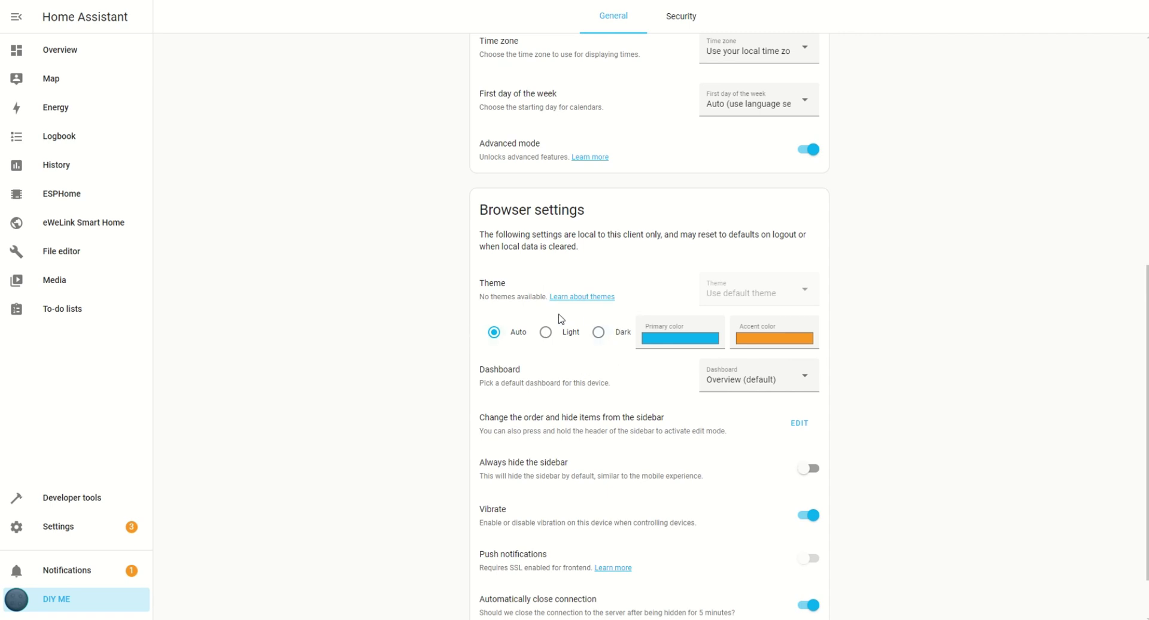
click(599, 335)
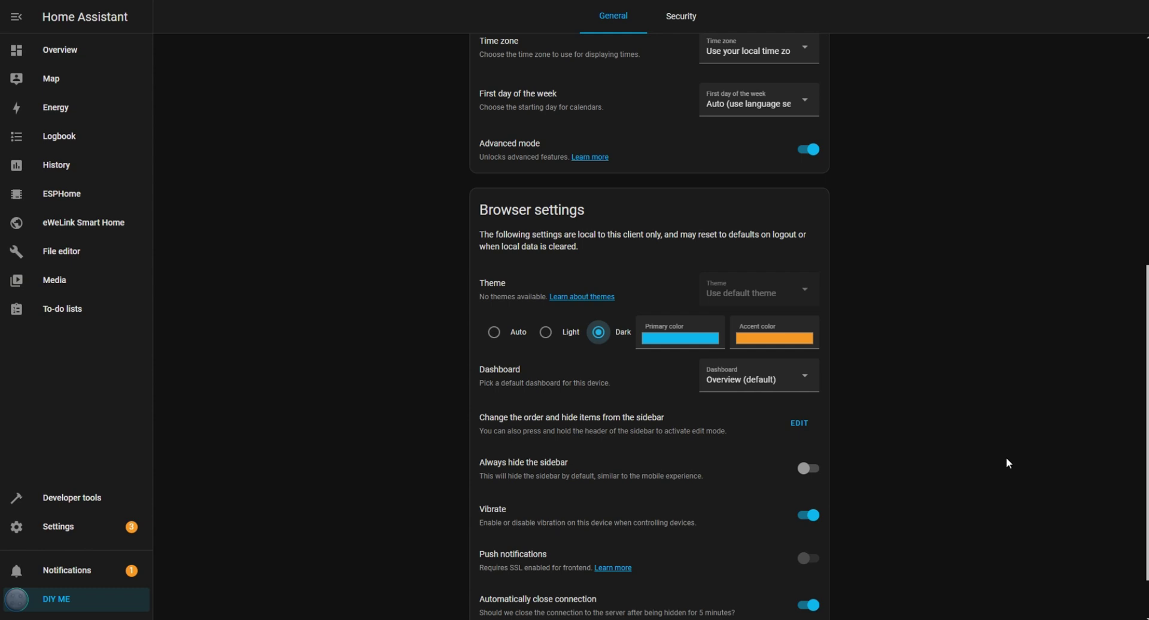
scroll(1007, 463, down, 1)
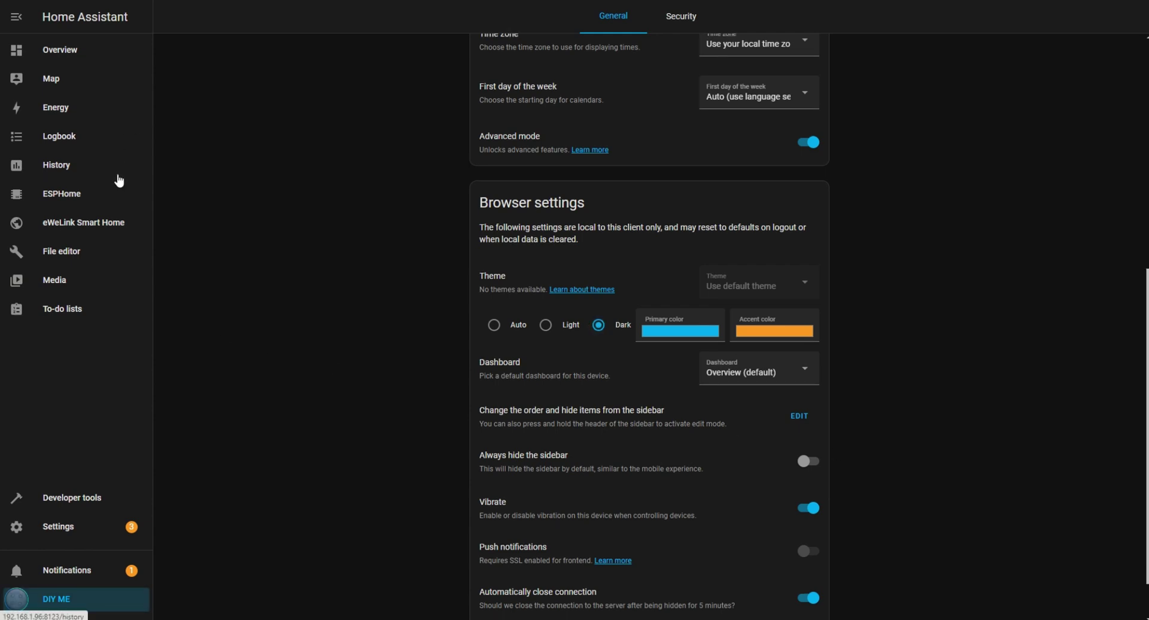
Step: Create a folder named halloween inside the homeassistant/www directory using the File editor
click(66, 250)
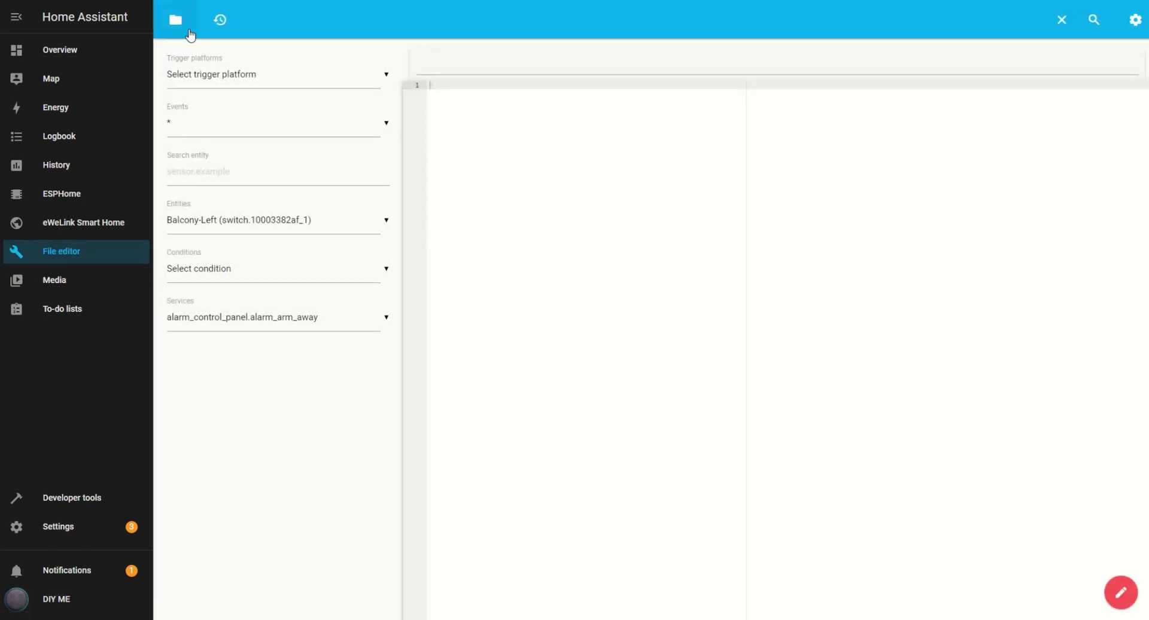
click(175, 20)
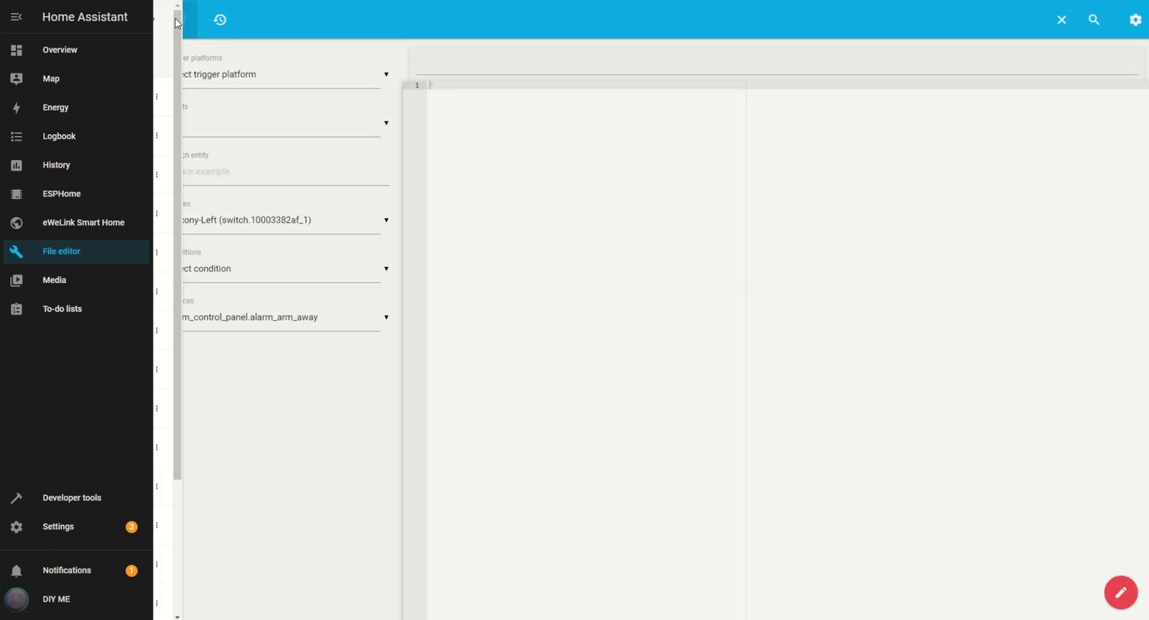
scroll(245, 395, down, 3)
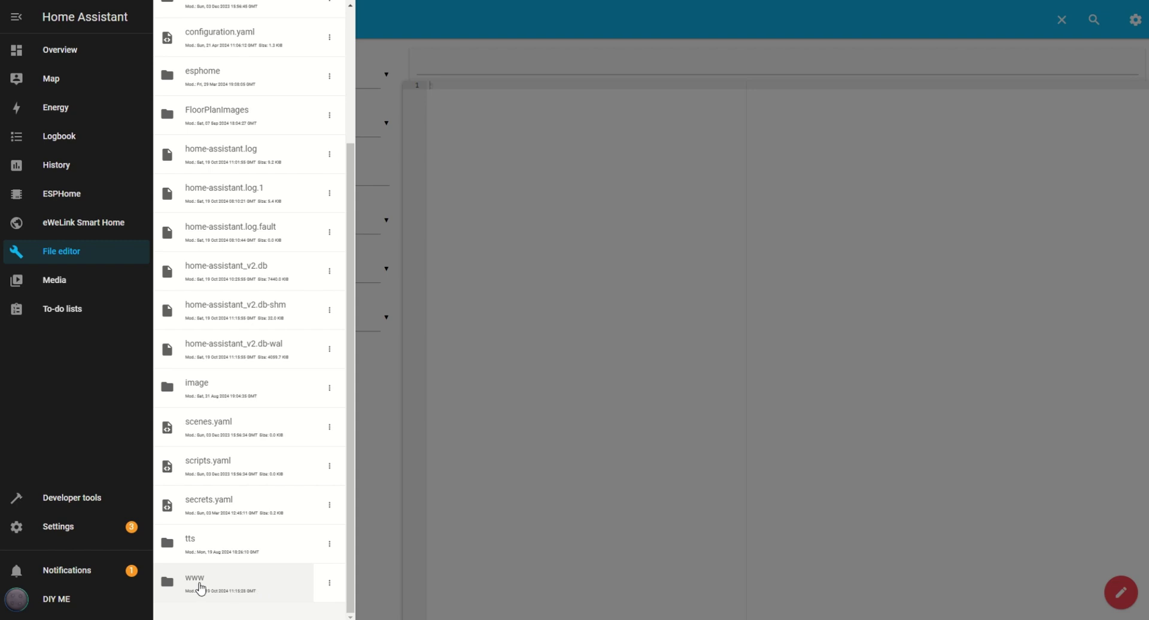
click(200, 588)
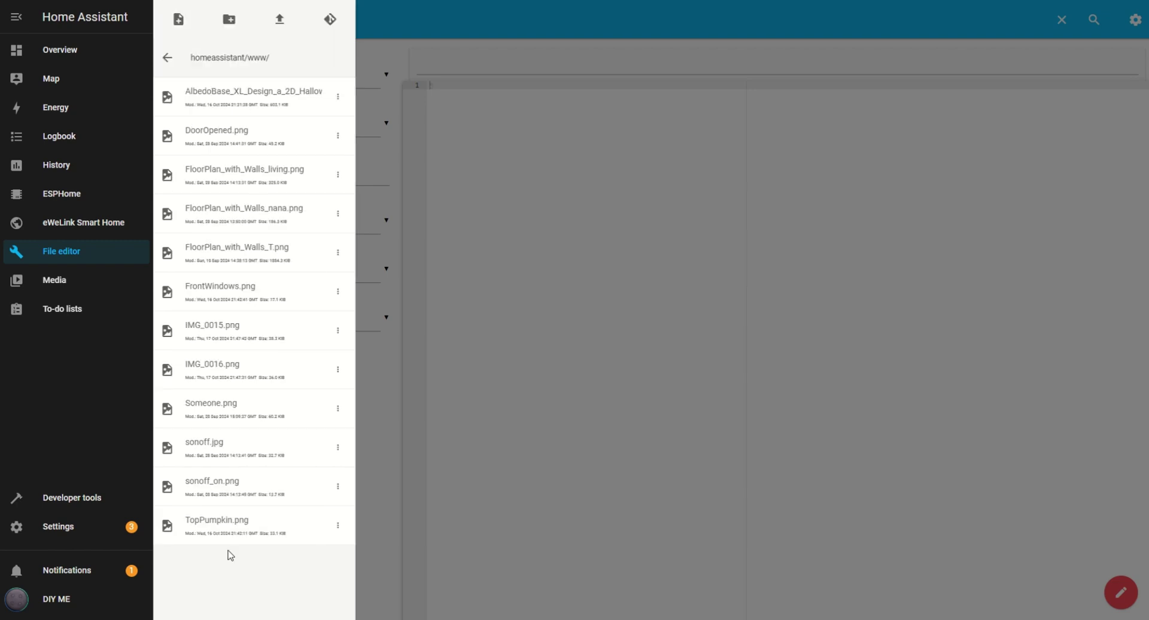
click(227, 25)
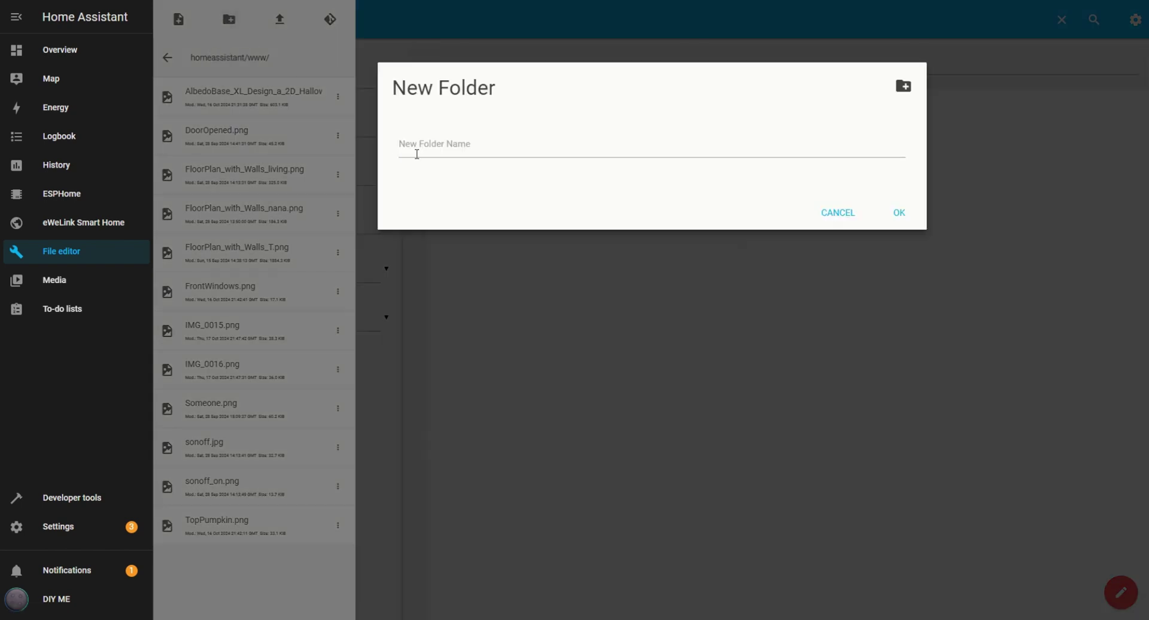
click(420, 150)
text(h)
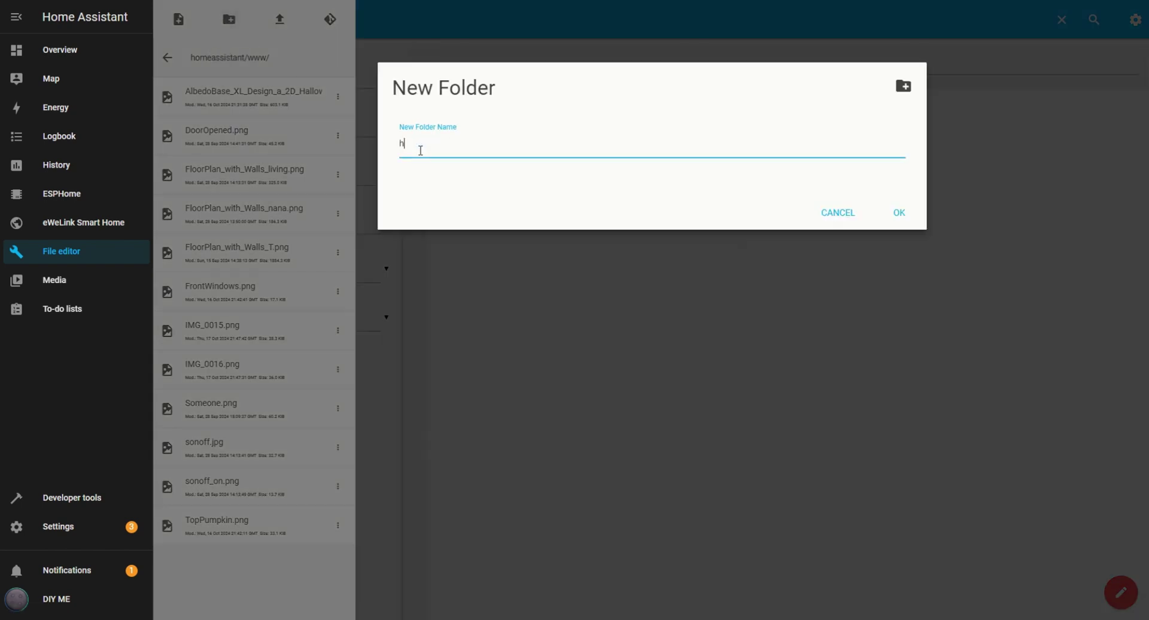
text(alloween)
click(895, 214)
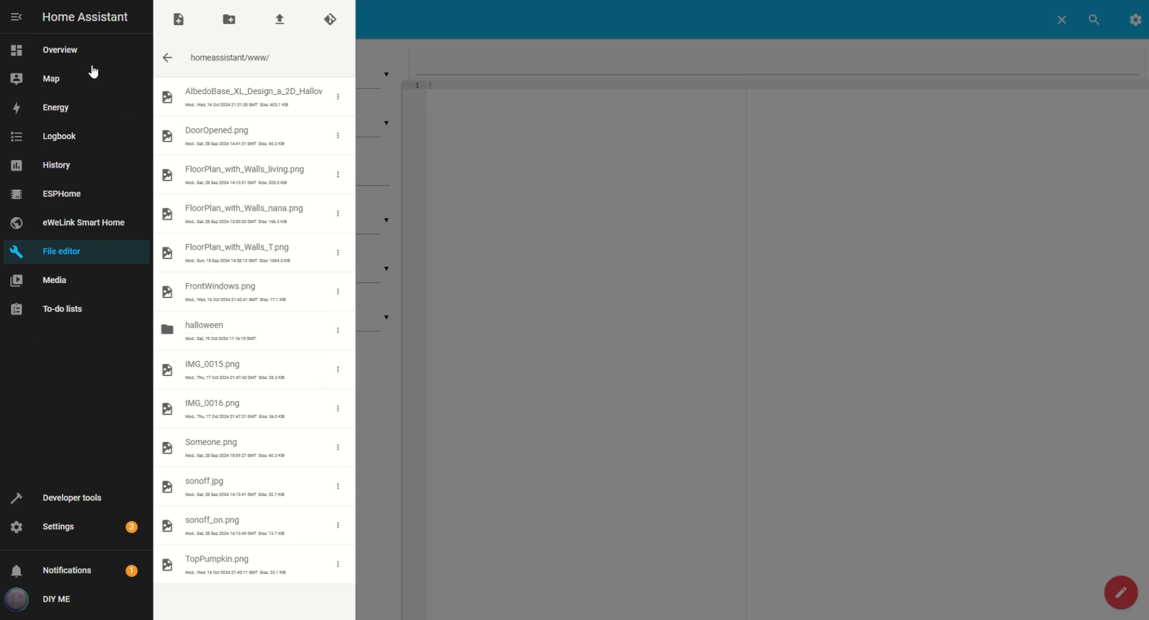
Step: Add a view to the Overview dashboard with the mdi:halloween icon and the Panel (1 card) view type, and save it
click(70, 55)
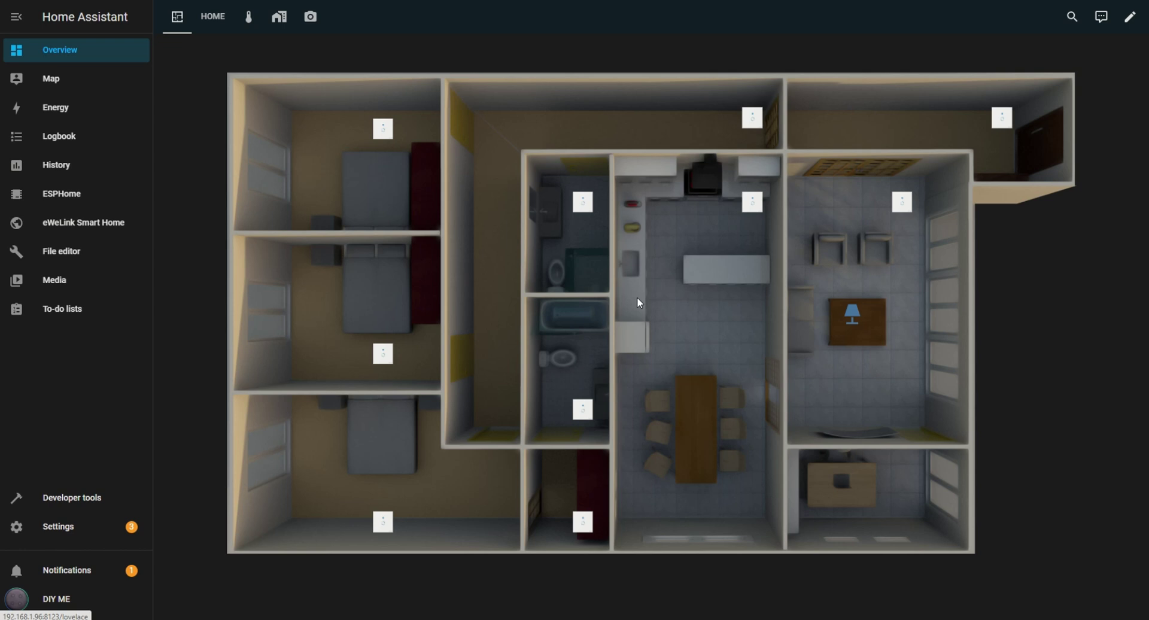
click(1131, 20)
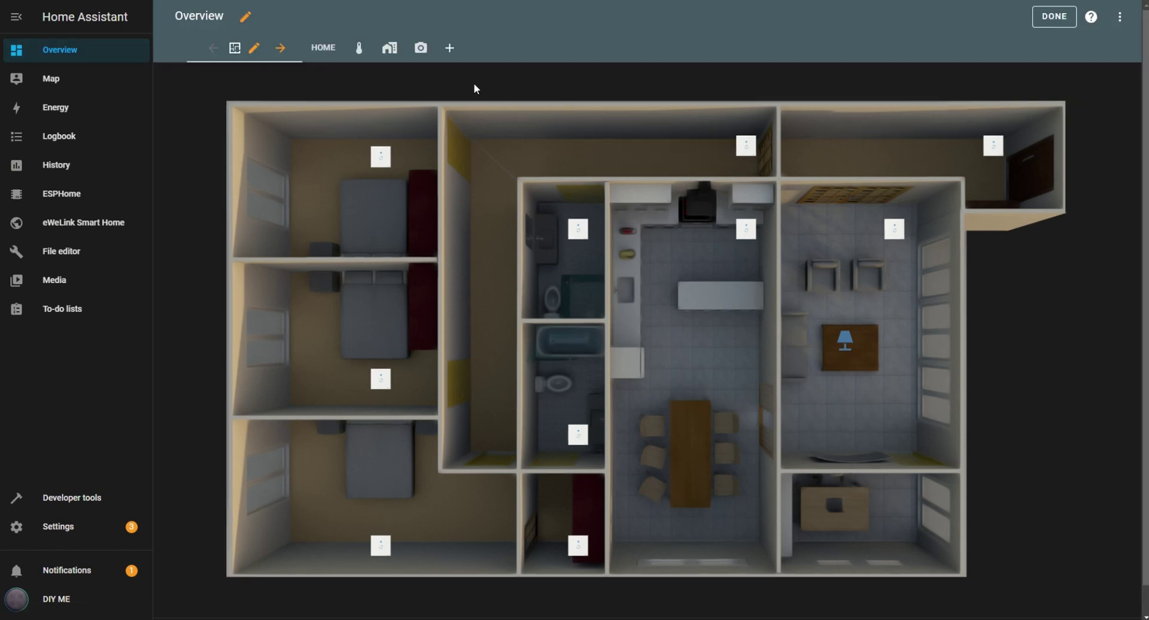
click(450, 49)
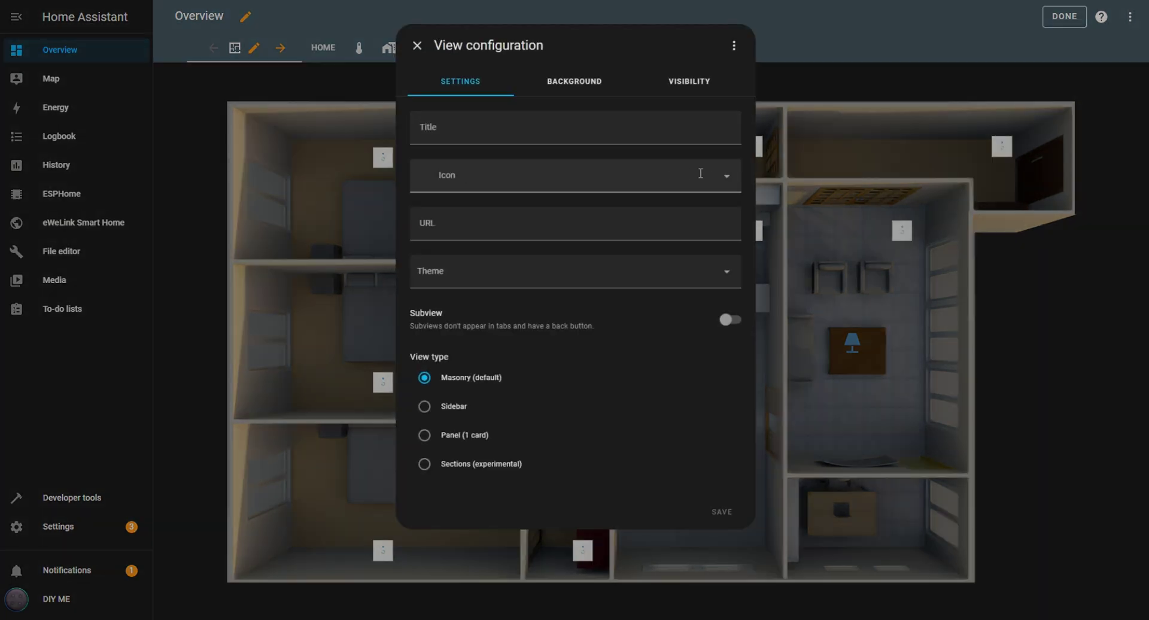
click(676, 174)
text(hallo)
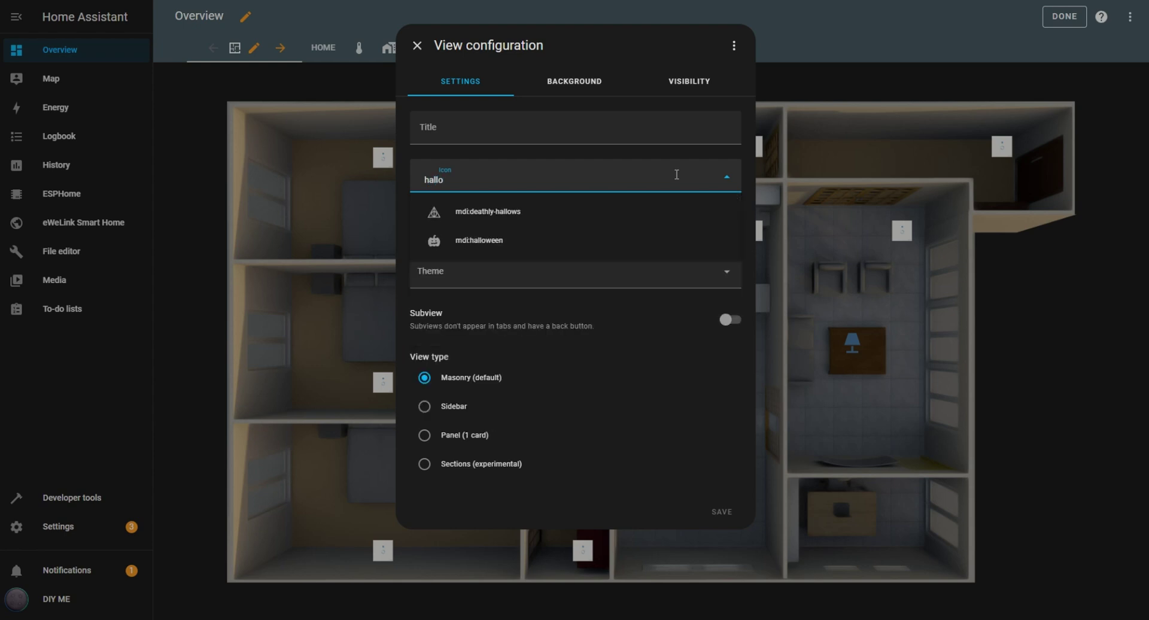
text(ween)
click(492, 214)
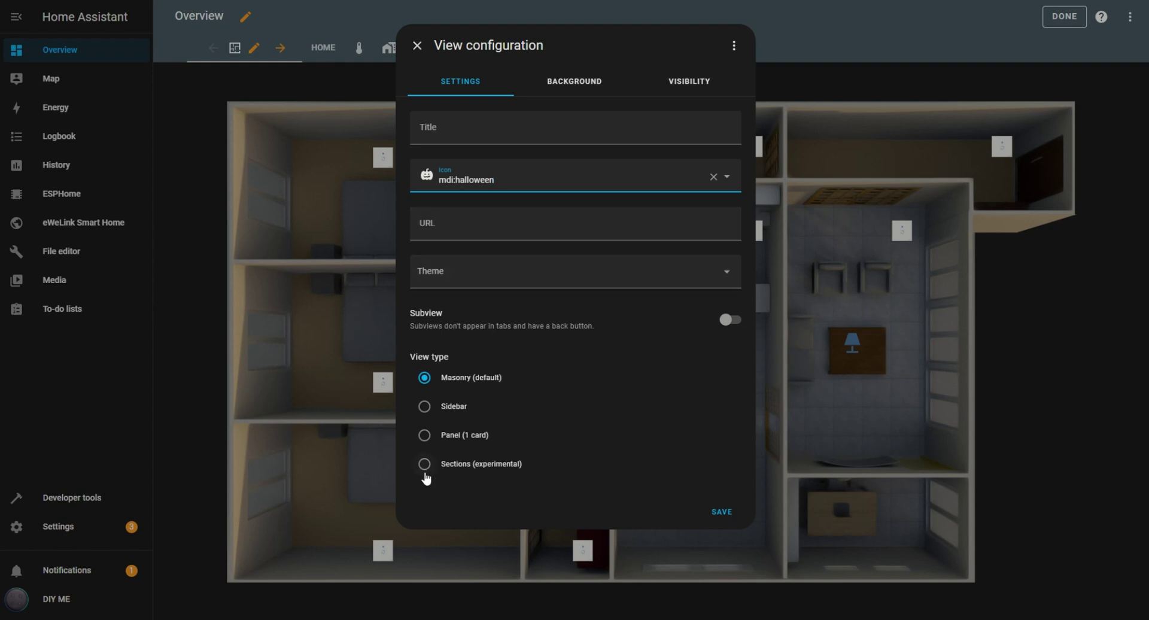
click(425, 436)
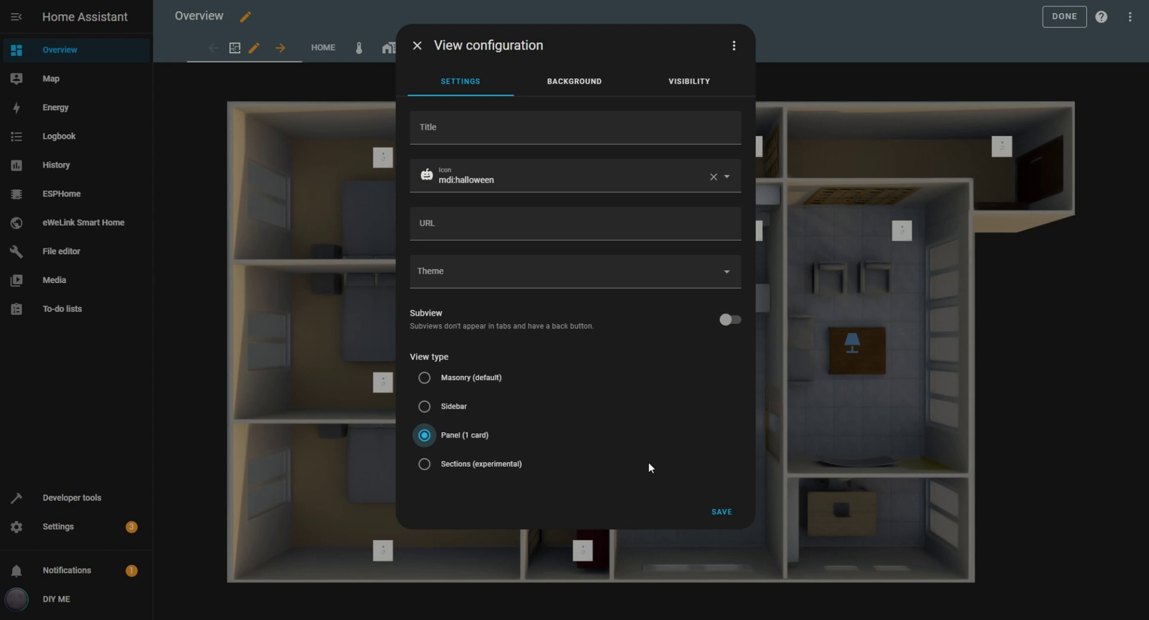
click(724, 513)
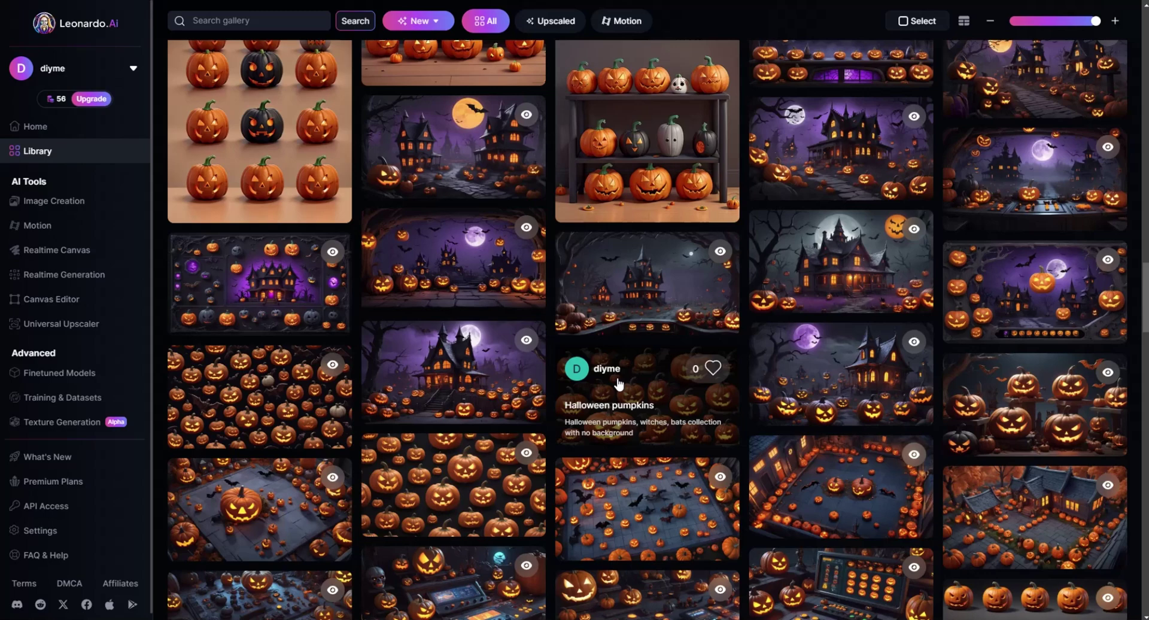
Step: Switch to the Leonardo.Ai library and look through the generated Halloween images for a dashboard background and pumpkin graphics
scroll(440, 335, up, 3)
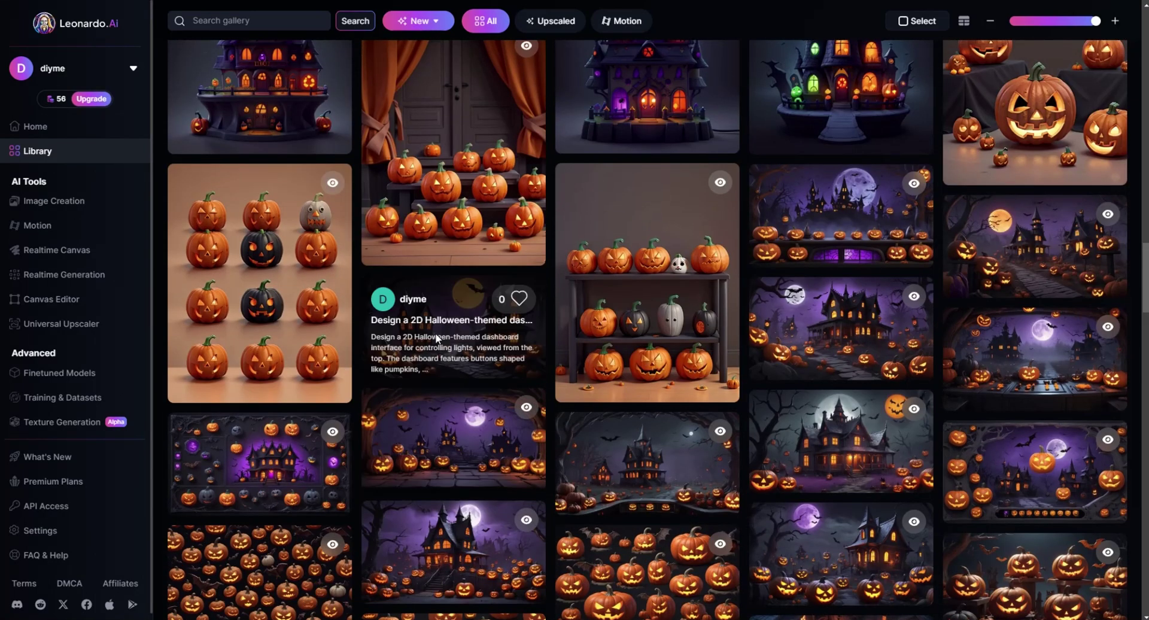
scroll(437, 339, up, 4)
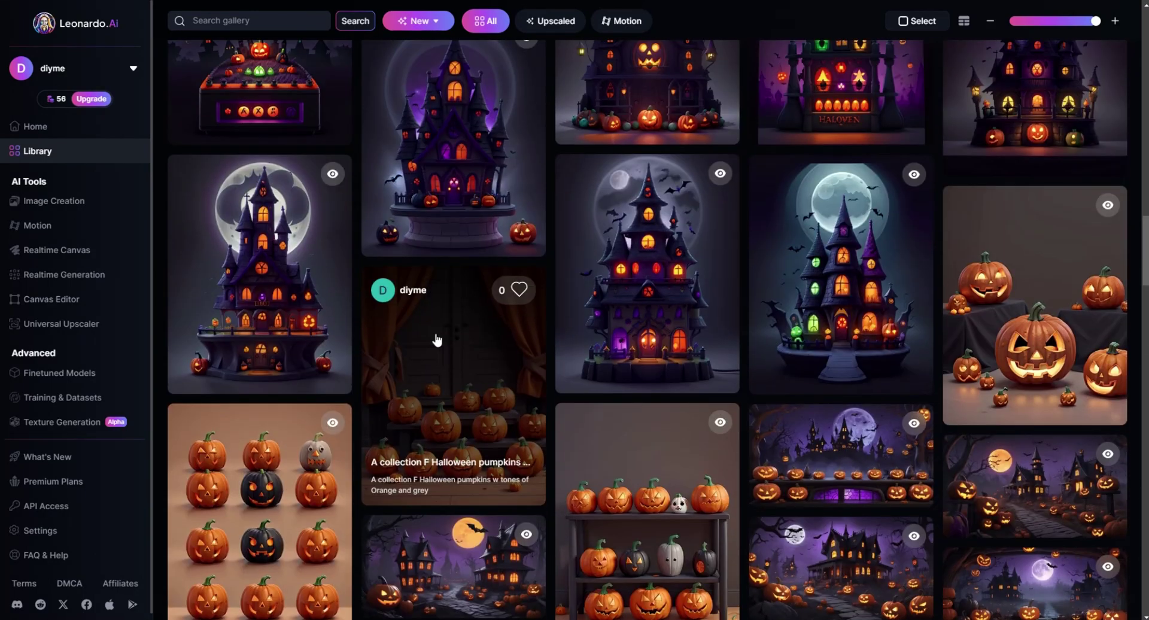
scroll(436, 339, down, 7)
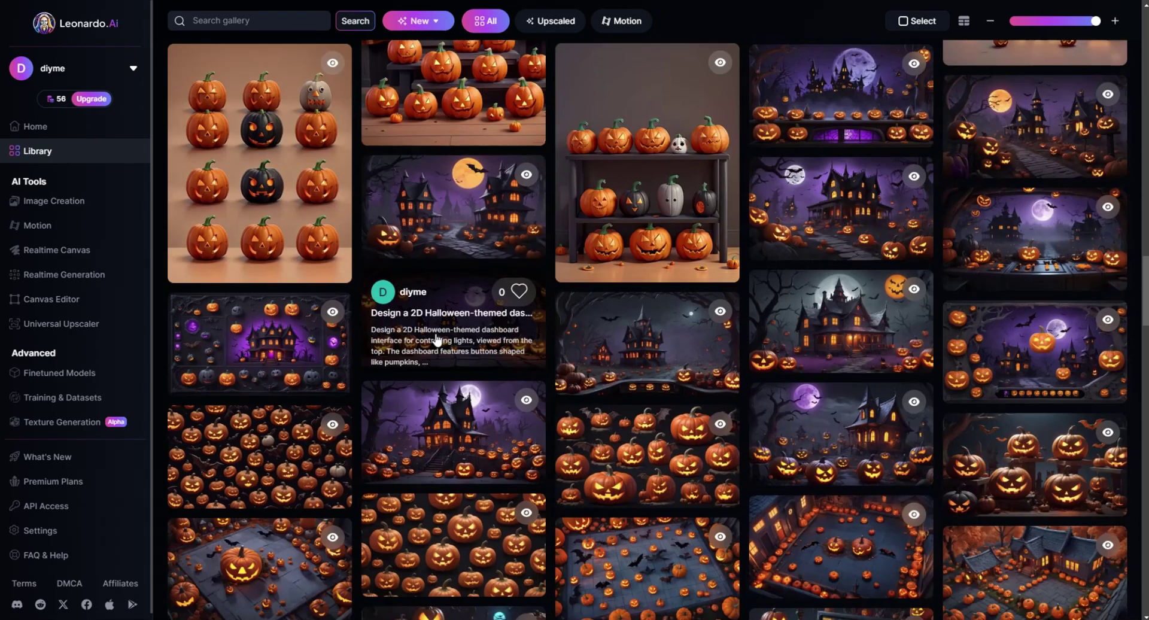
scroll(436, 342, down, 1)
scroll(436, 342, down, 1)
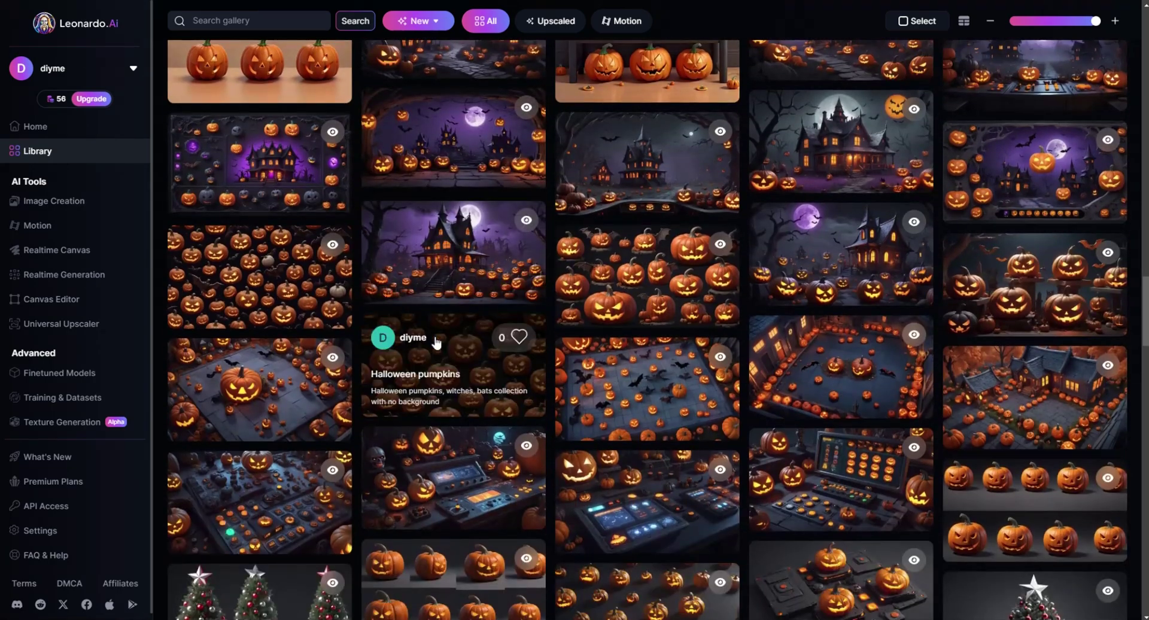
scroll(436, 343, up, 1)
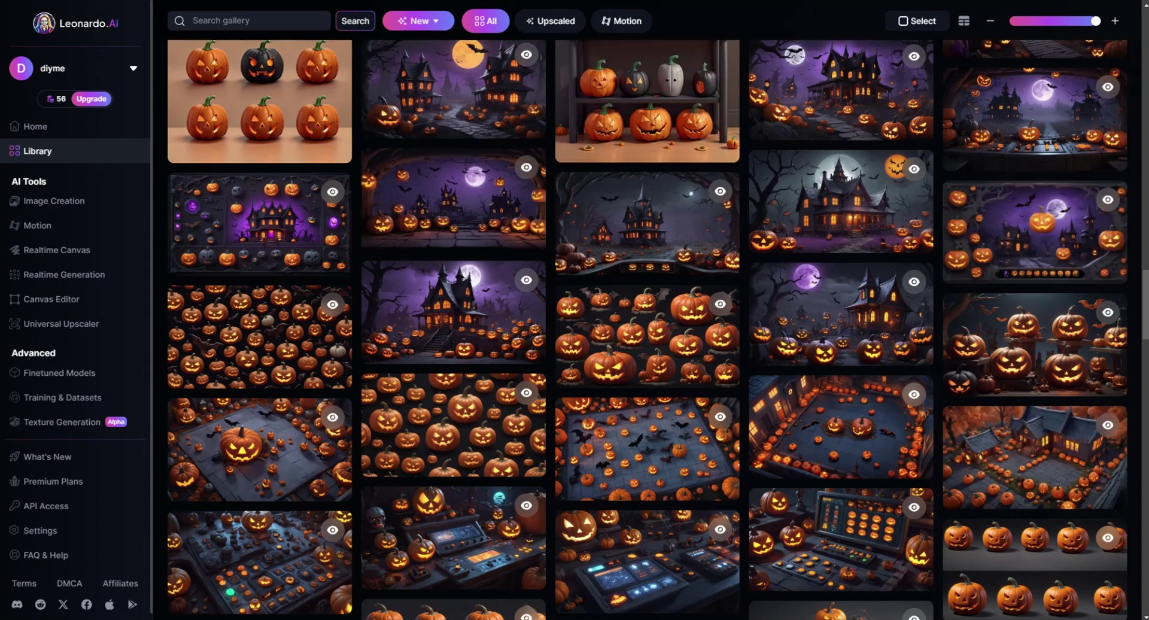
scroll(1034, 419, up, 1)
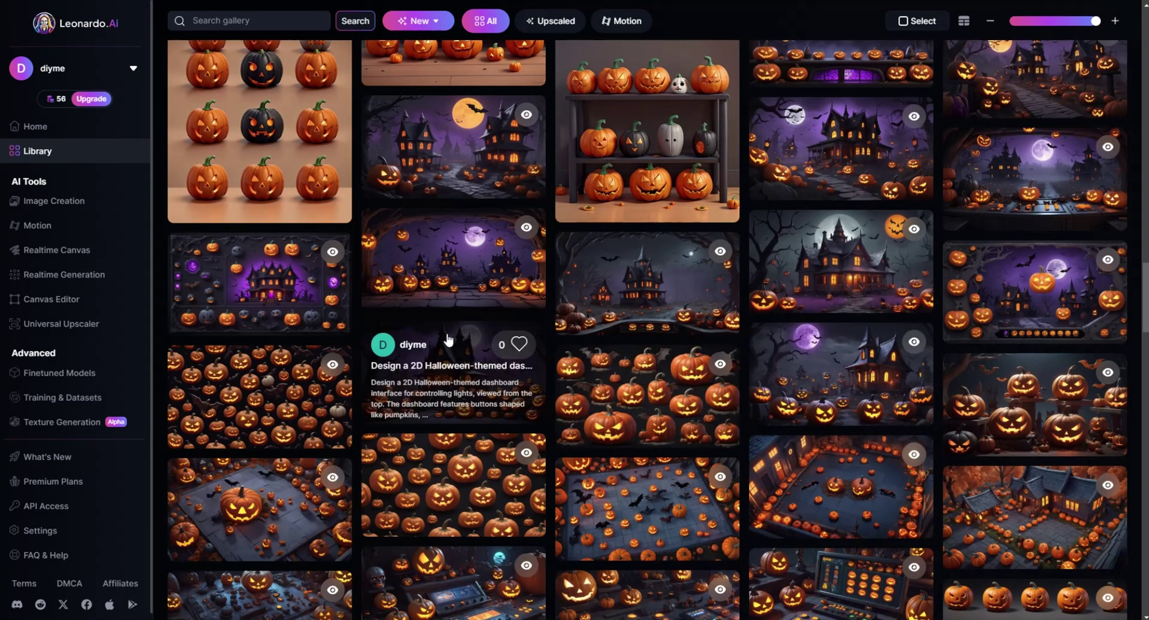
scroll(448, 339, up, 4)
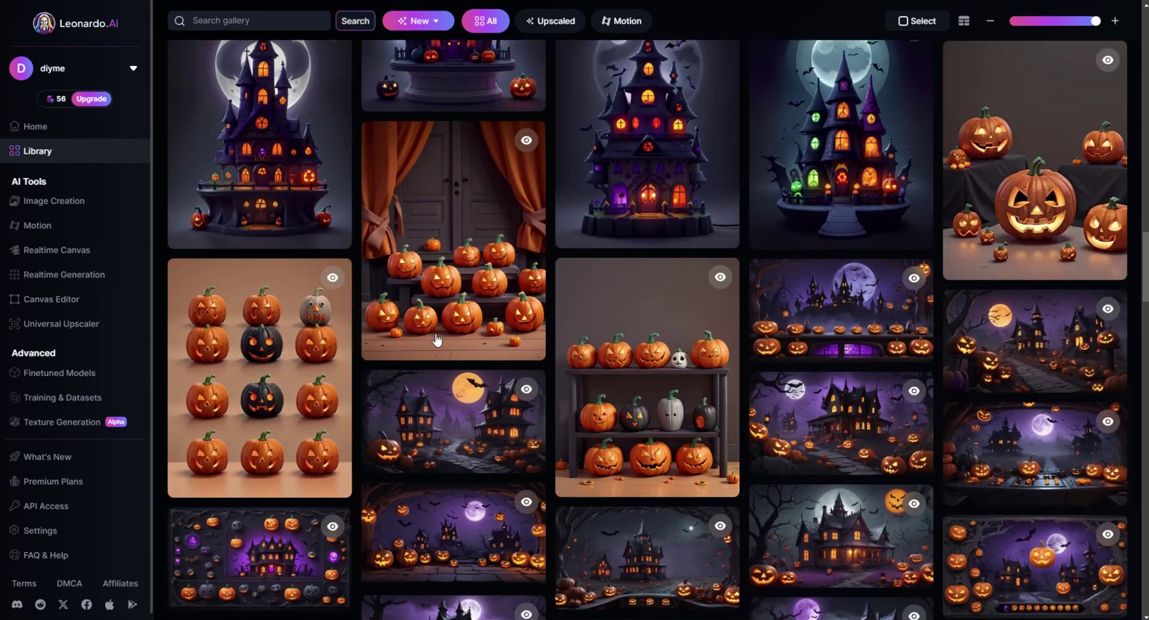
scroll(437, 339, up, 2)
scroll(437, 339, up, 1)
scroll(436, 338, down, 1)
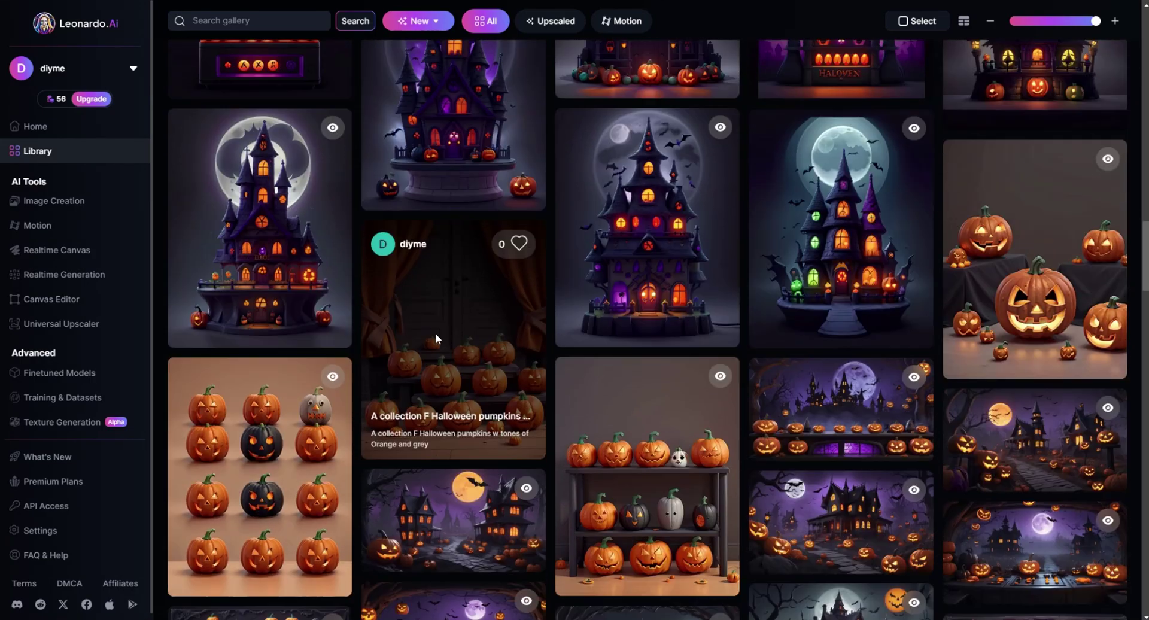
scroll(436, 335, down, 6)
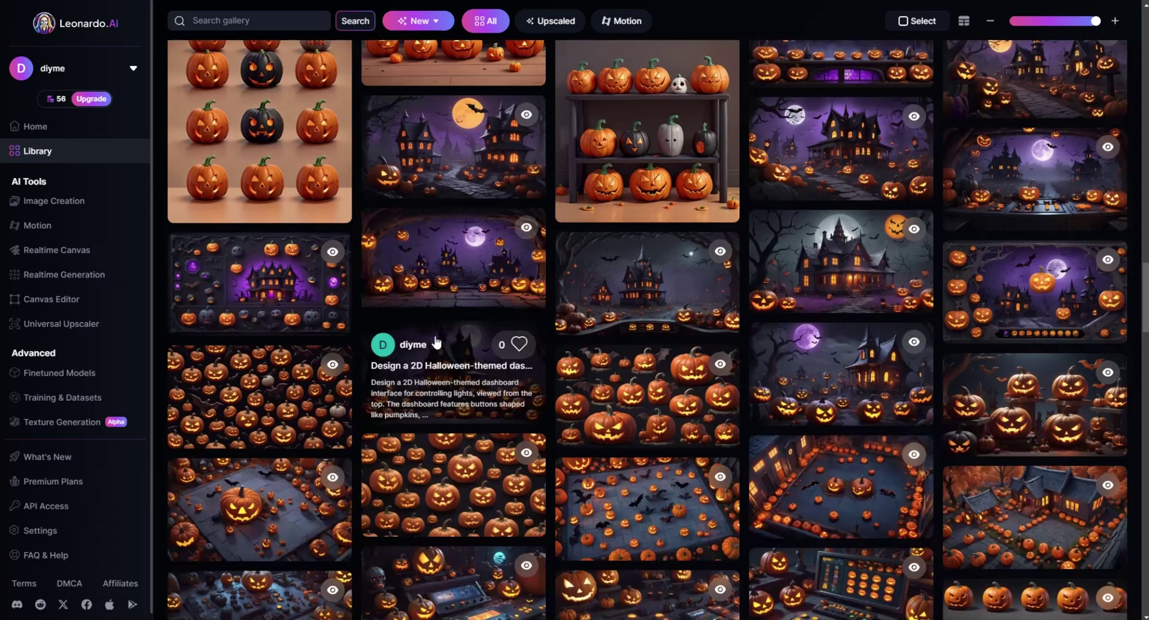
scroll(435, 342, down, 2)
scroll(436, 342, up, 1)
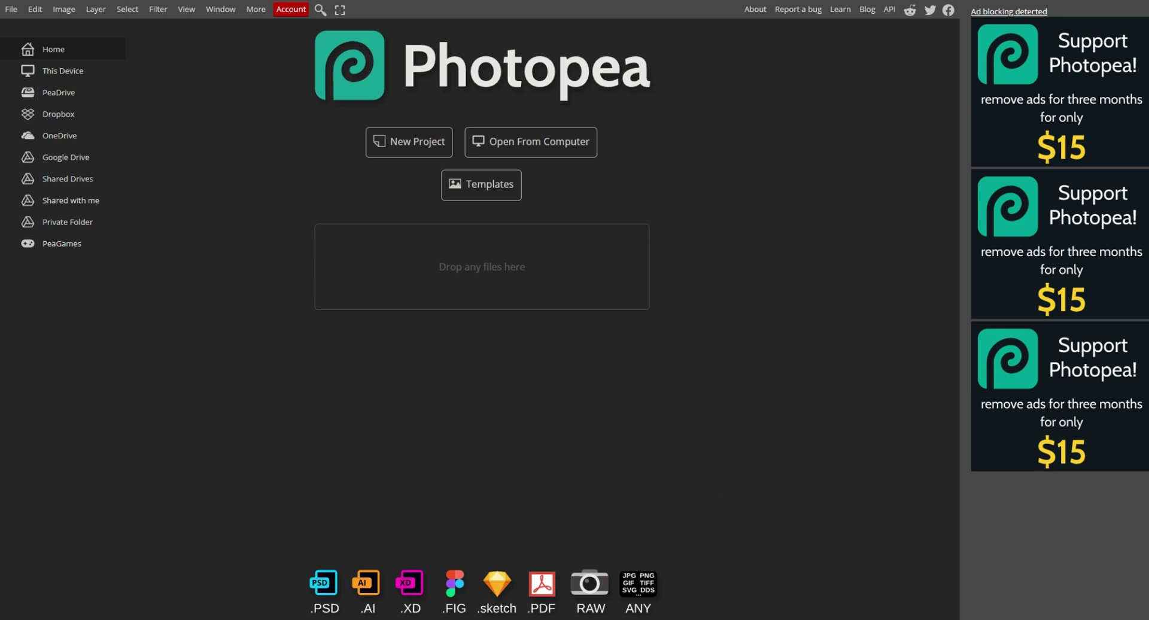
Step: Open the dashboardbackgroundAllOn image in Photopea and duplicate its Background layer
drag(1077, 276, 468, 290)
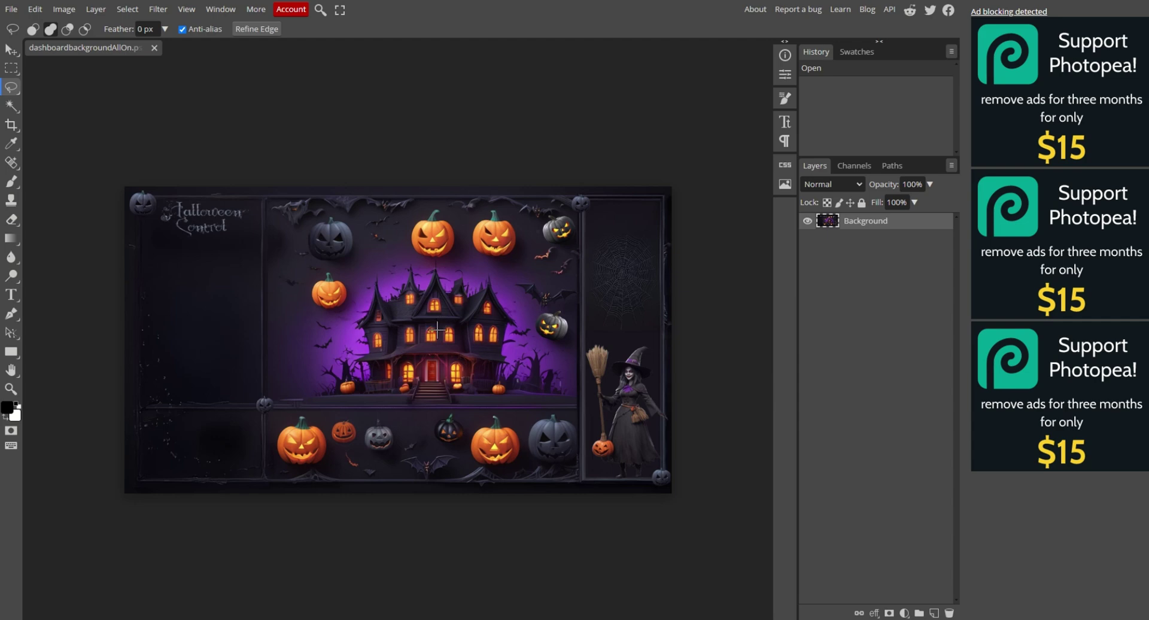
scroll(437, 329, up, 3)
scroll(436, 329, up, 3)
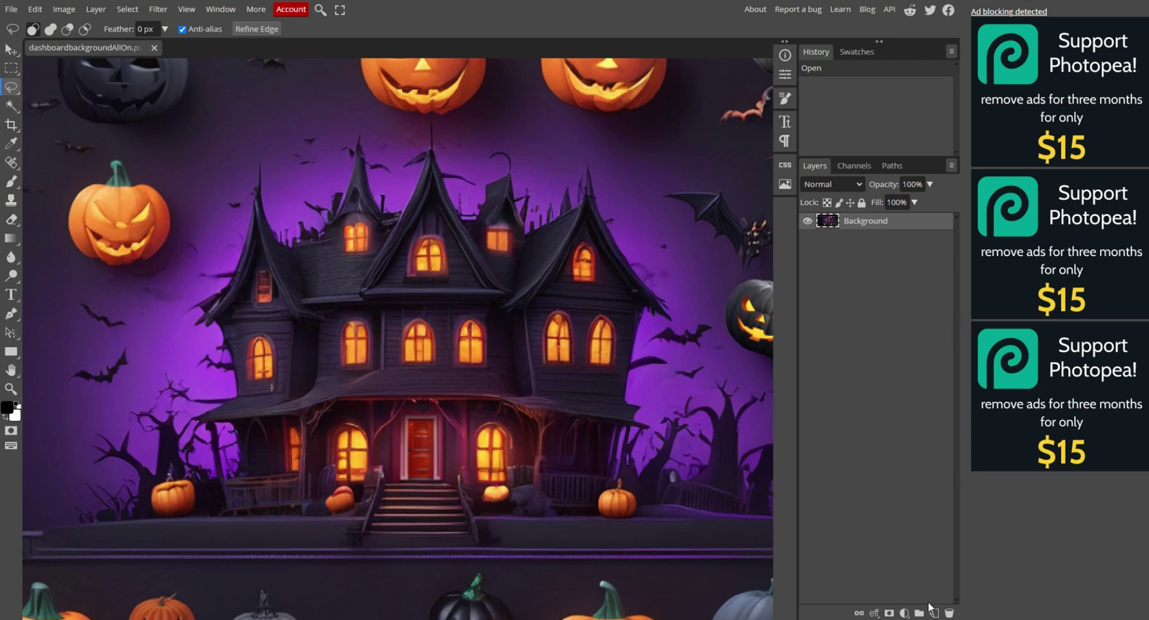
right_click(891, 224)
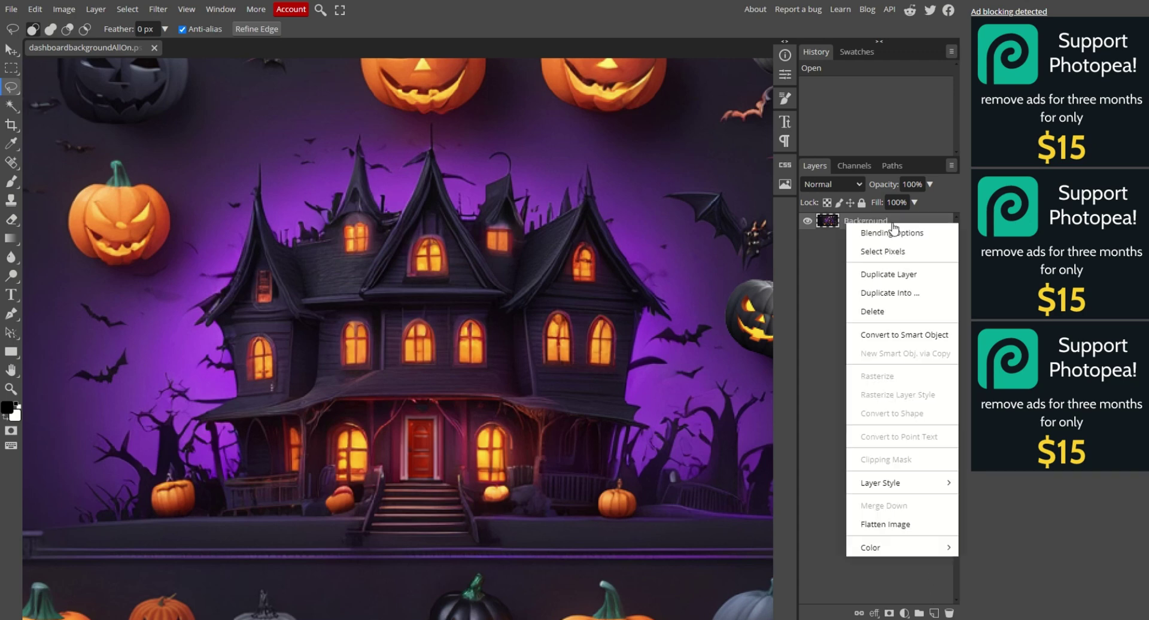
click(899, 275)
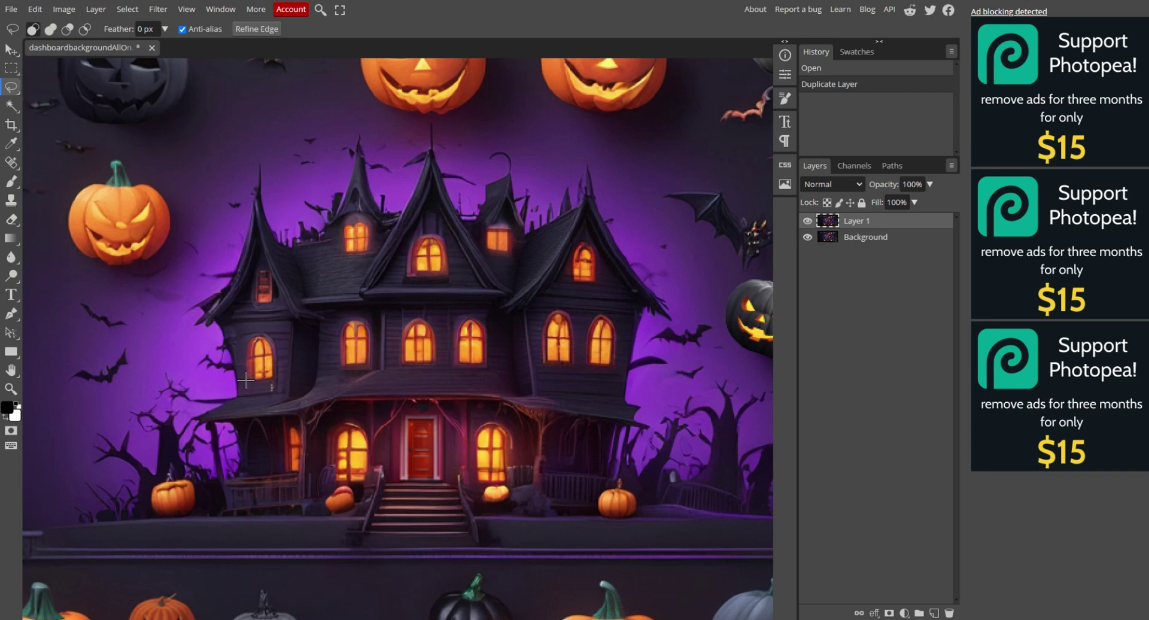
Step: Lasso-select all the lit windows of the haunted house, adding each one to the same selection and leaving out the front door
mouse_move(246, 379)
mouse_down()
mouse_move(248, 339)
mouse_move(266, 335)
mouse_move(278, 377)
mouse_move(245, 380)
mouse_up()
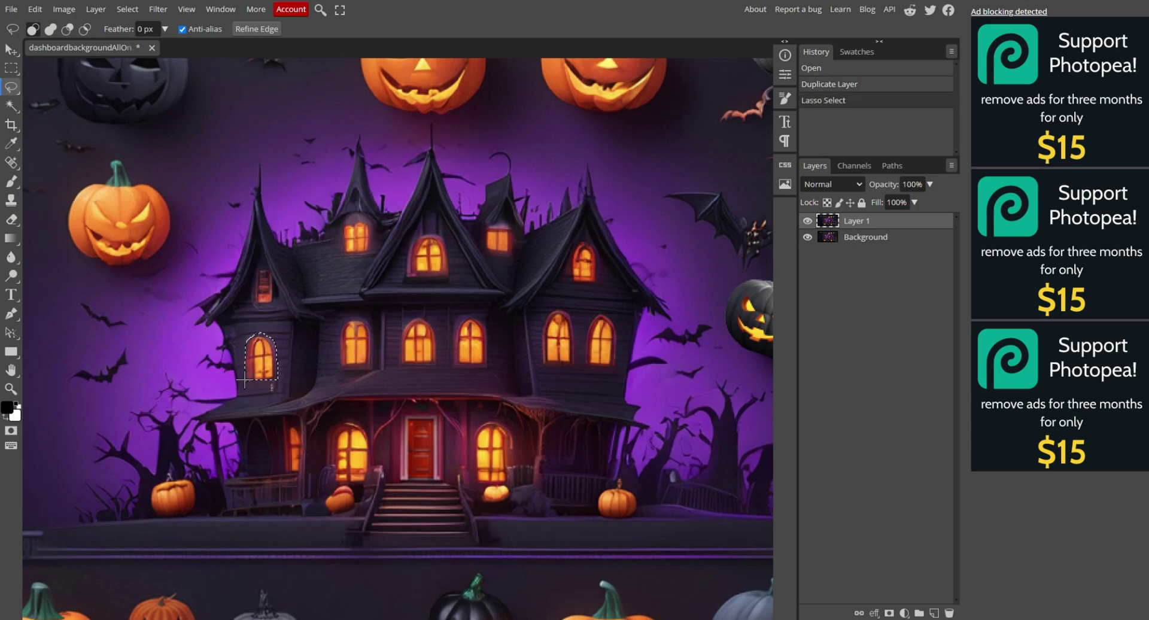
key(shift)
mouse_move(254, 302)
mouse_down()
mouse_move(256, 271)
mouse_move(254, 302)
mouse_up()
drag(342, 222, 408, 241)
drag(455, 317, 456, 318)
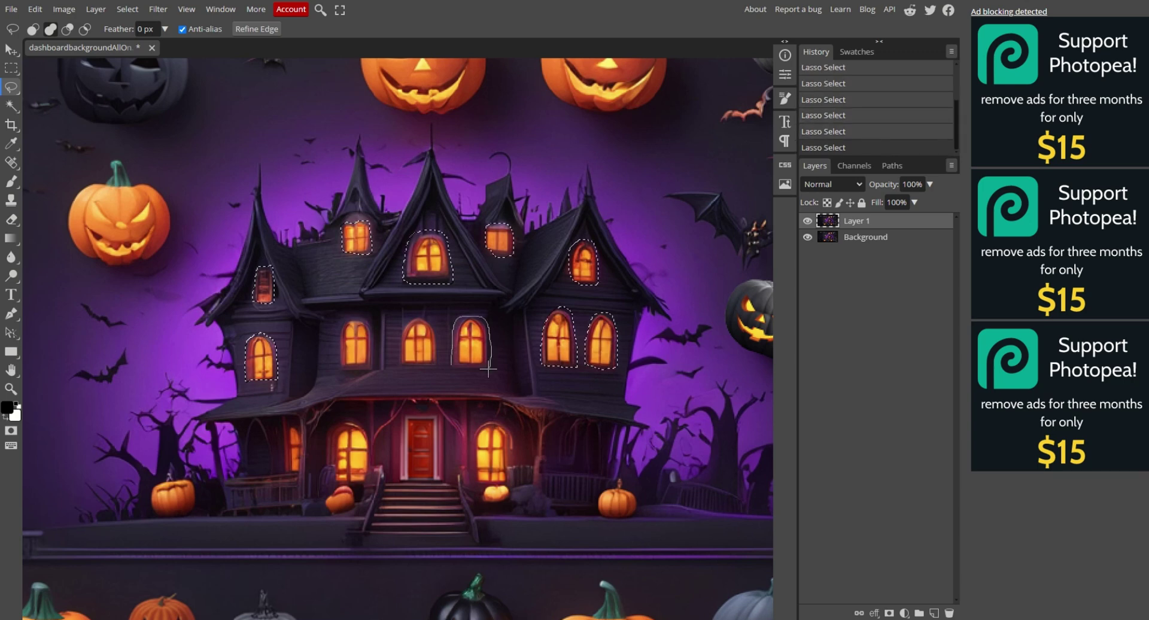
drag(284, 419, 285, 421)
drag(479, 425, 480, 427)
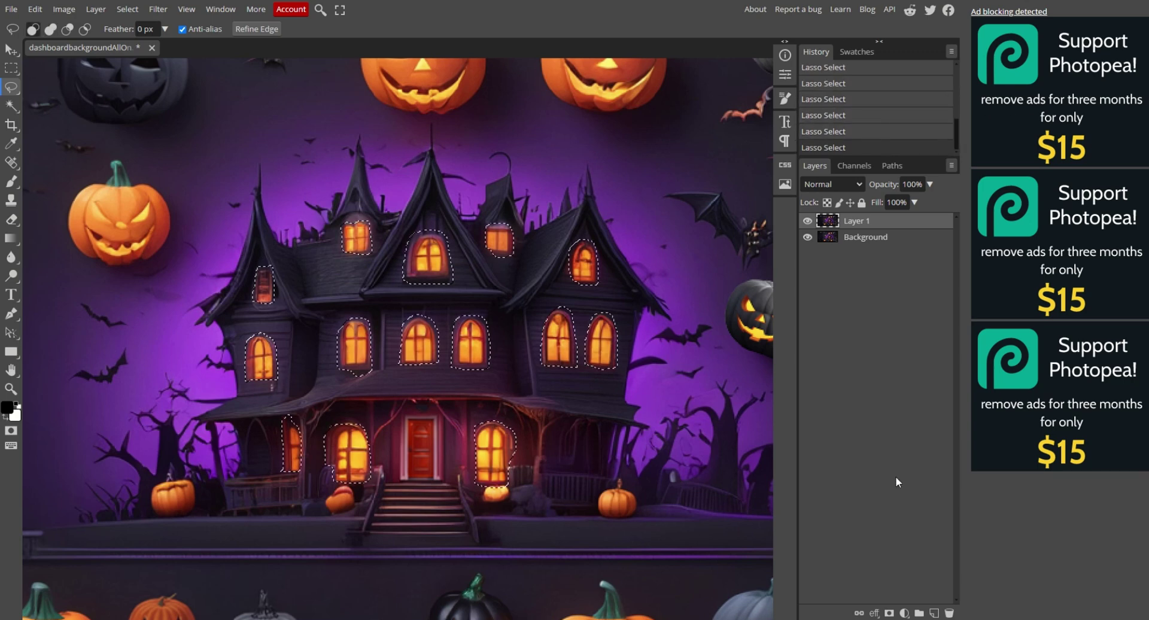
Step: Mask Layer 1 to the selected windows with a raster mask and check the cutouts with the Background layer briefly hidden
click(889, 613)
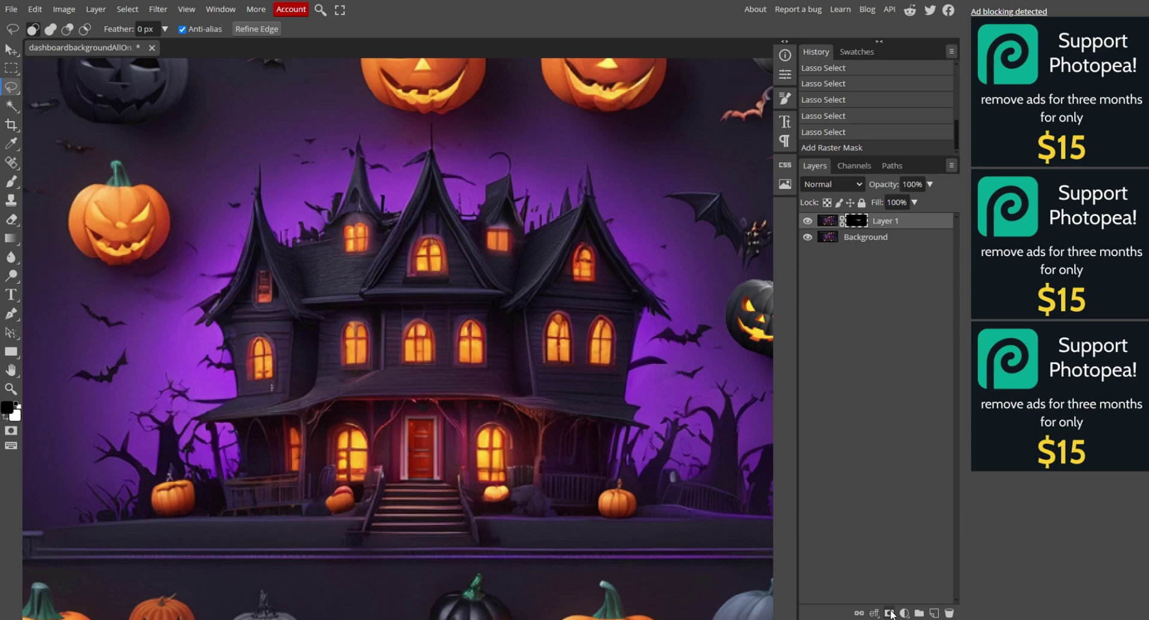
click(807, 238)
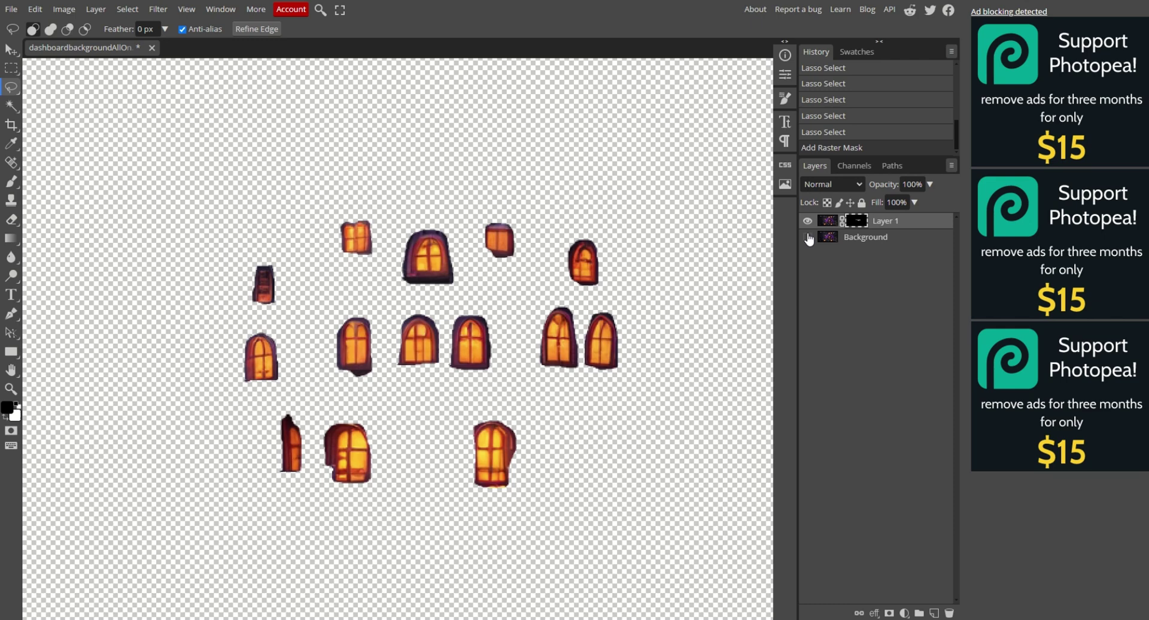
click(807, 237)
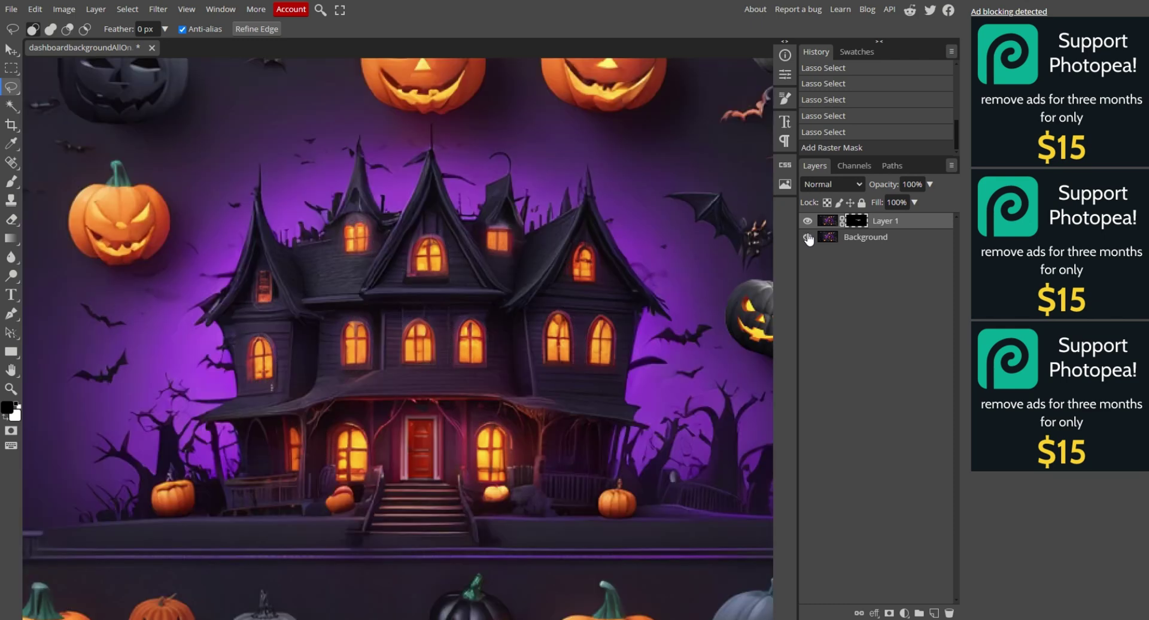
Step: Add a Hue/Saturation adjustment with Saturation -100 and clip it to Layer 1 so only the house windows are desaturated
click(903, 614)
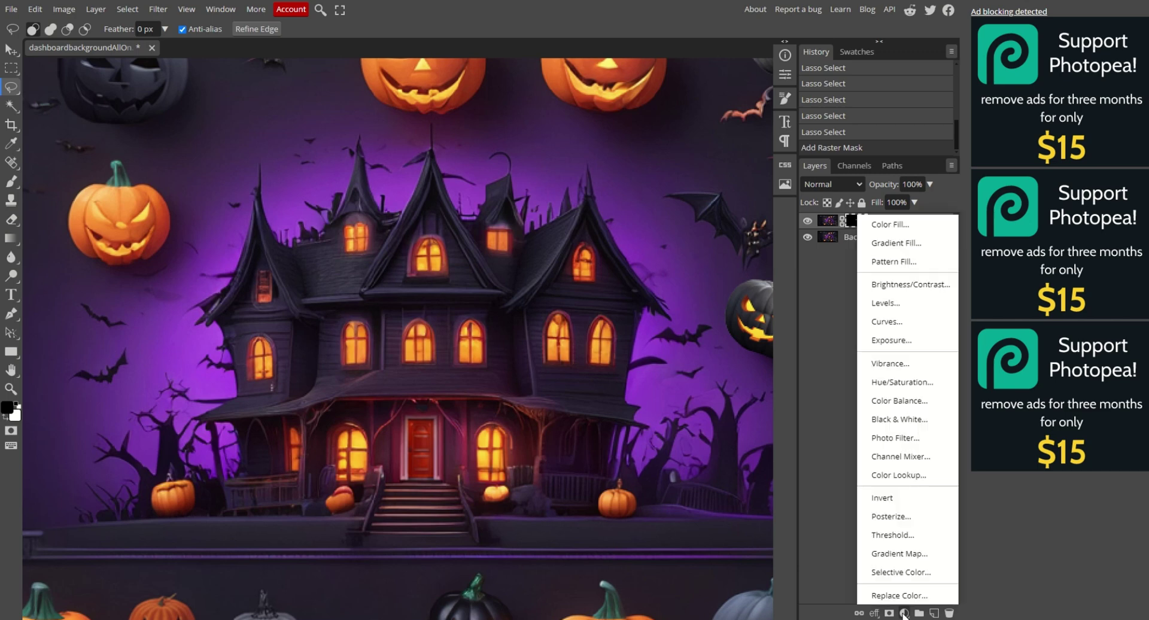
click(896, 384)
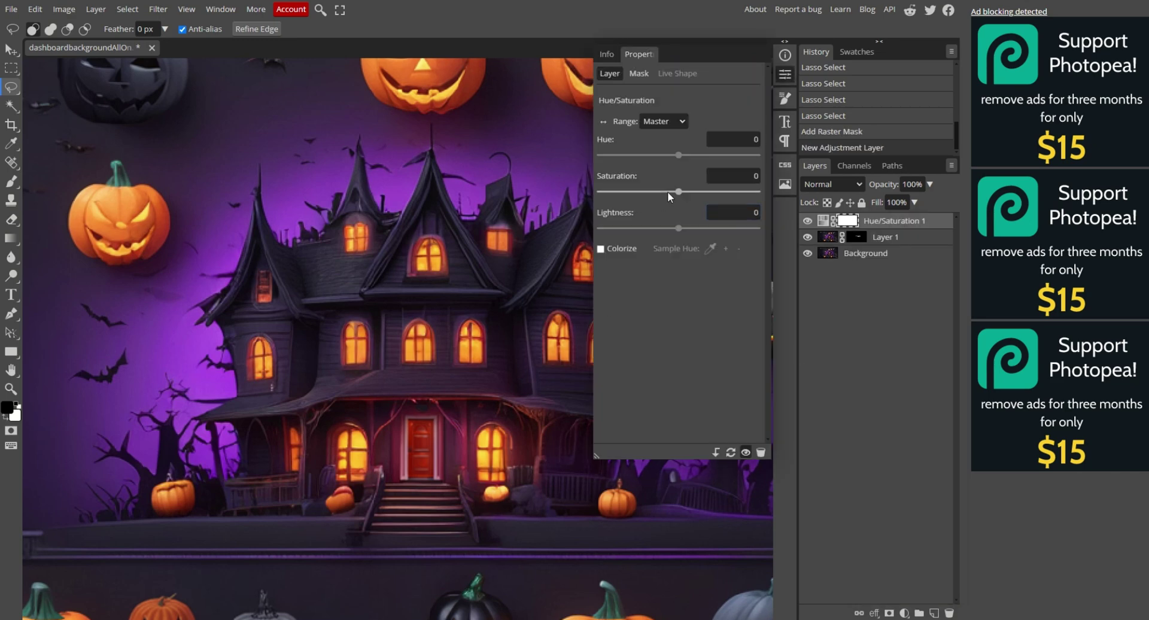
drag(681, 195, 601, 198)
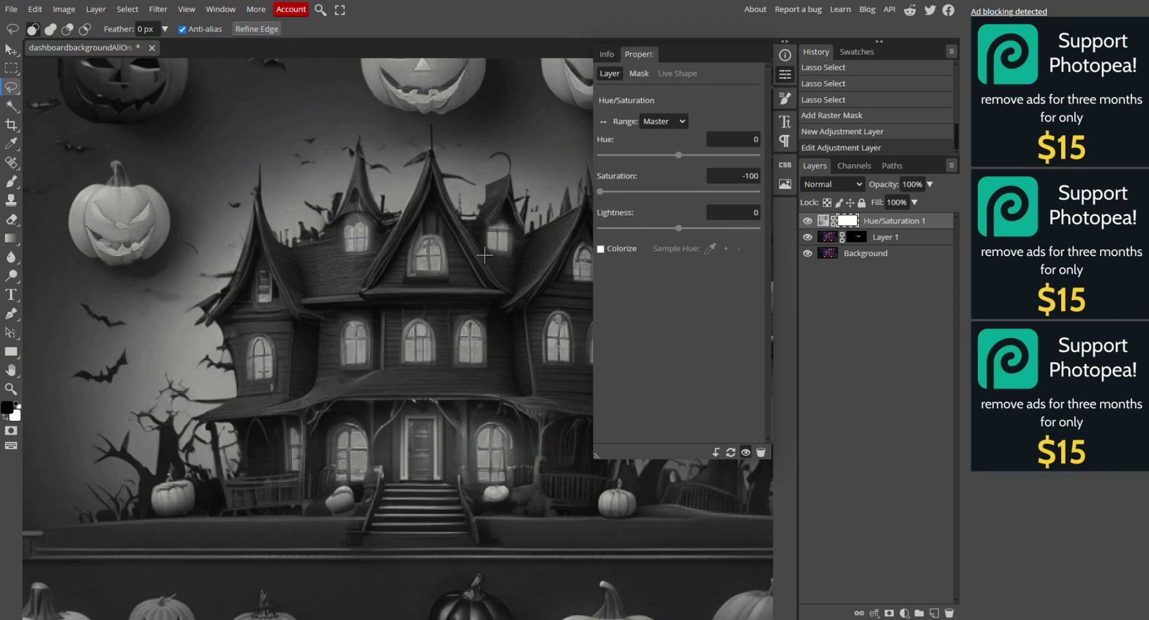
right_click(908, 224)
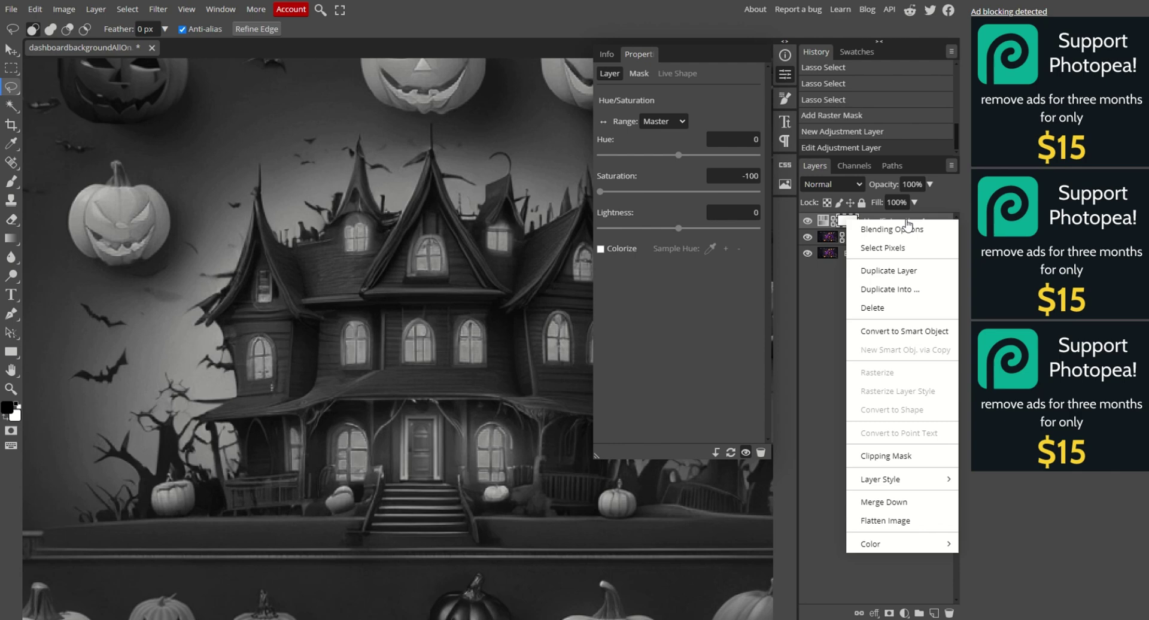
click(895, 455)
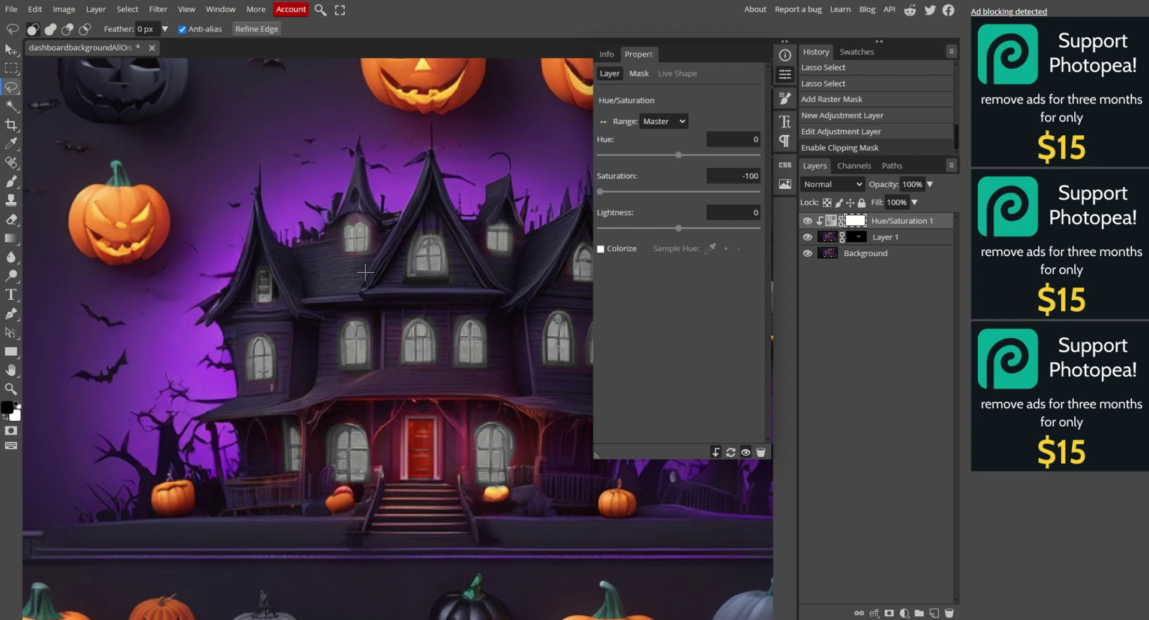
click(784, 78)
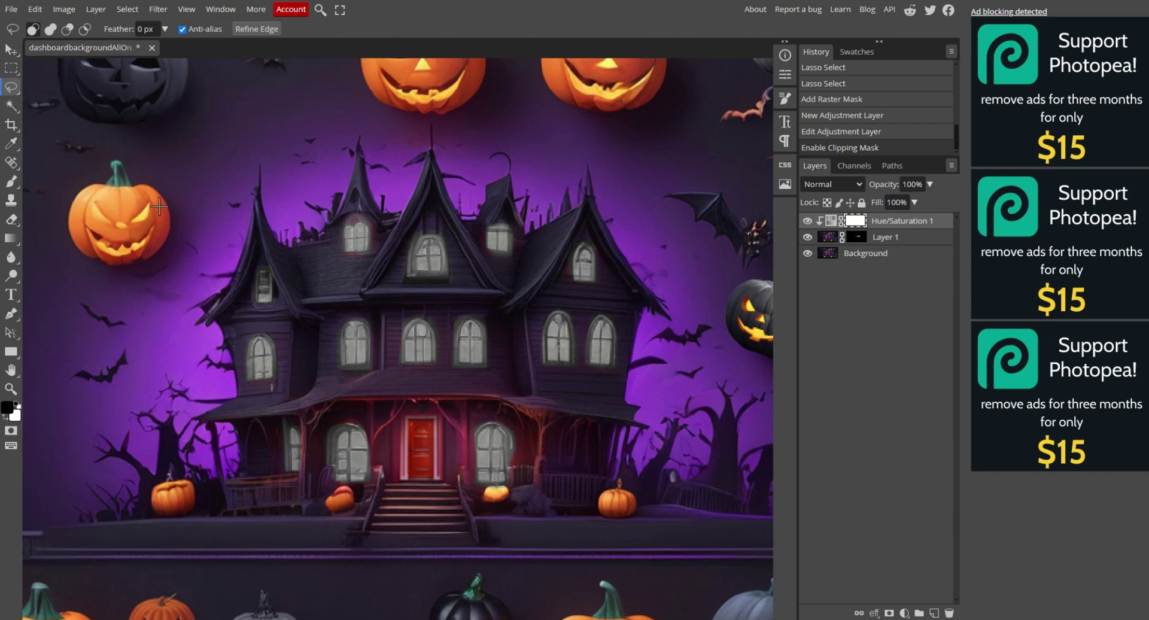
Step: Export the dashboard image with the unlit windows as a PNG under an edited file name
click(9, 12)
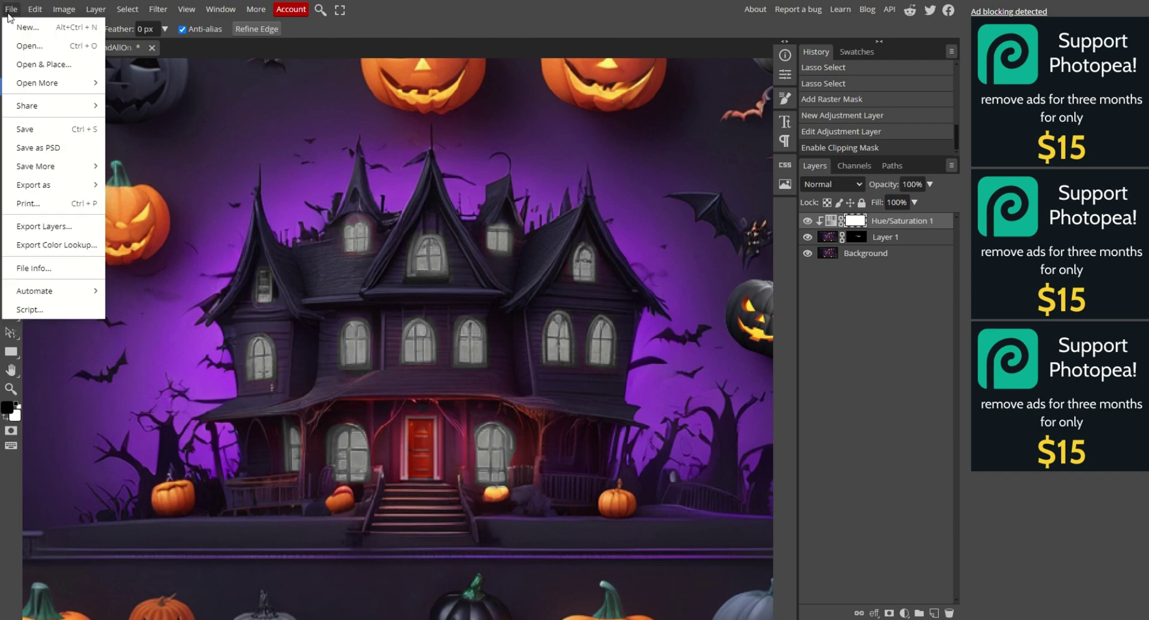
mouse_move(58, 186)
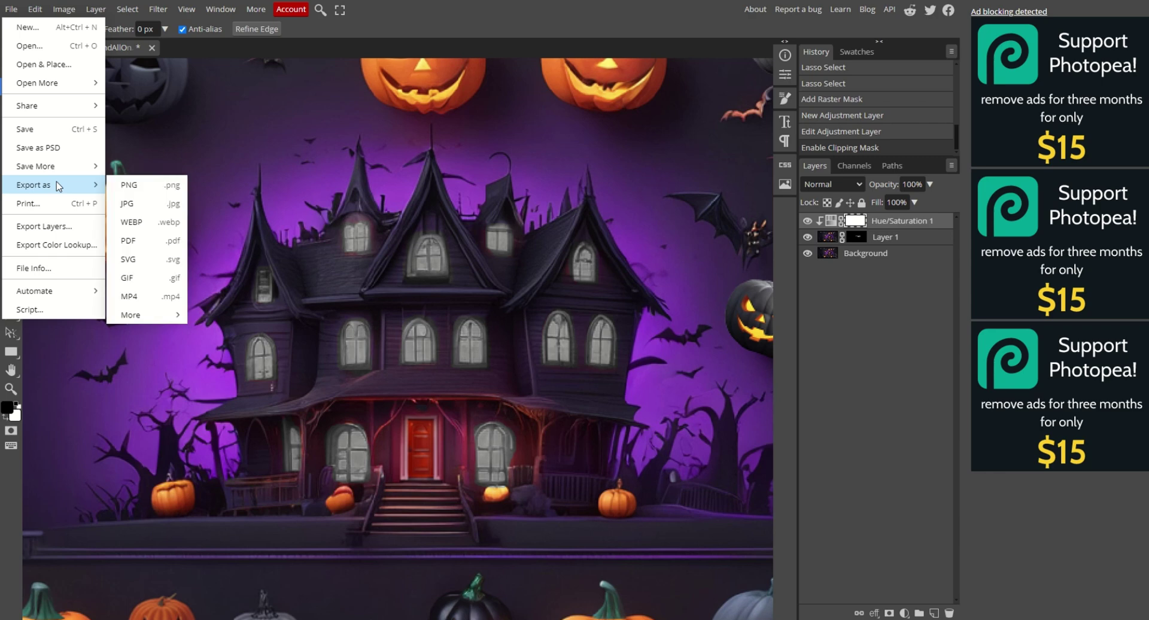
click(136, 191)
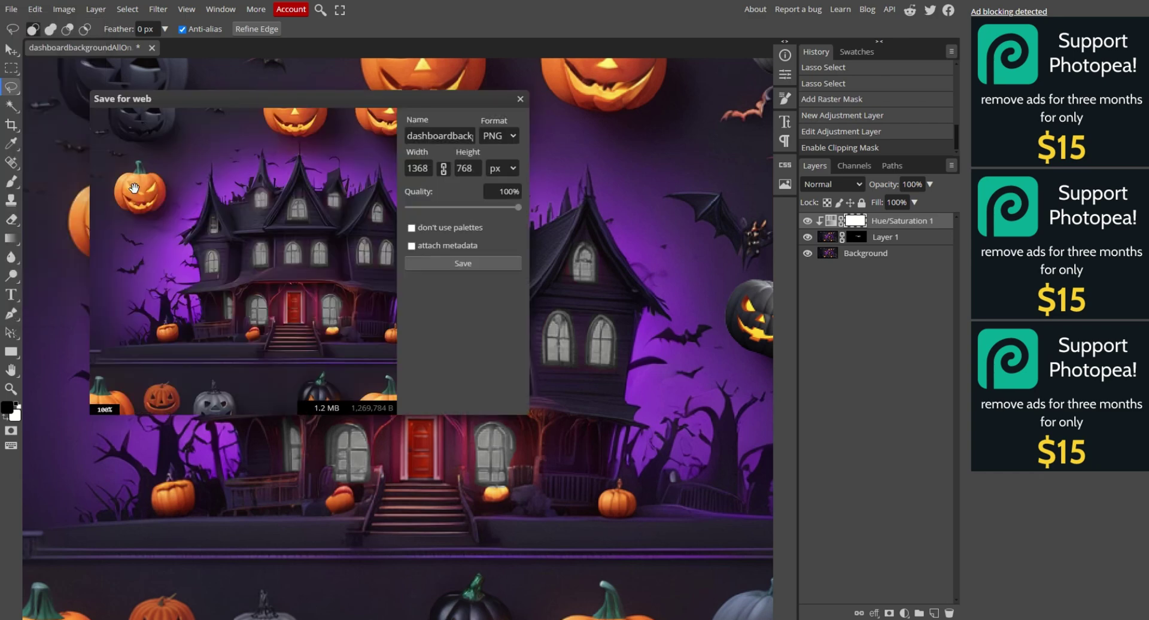
click(442, 136)
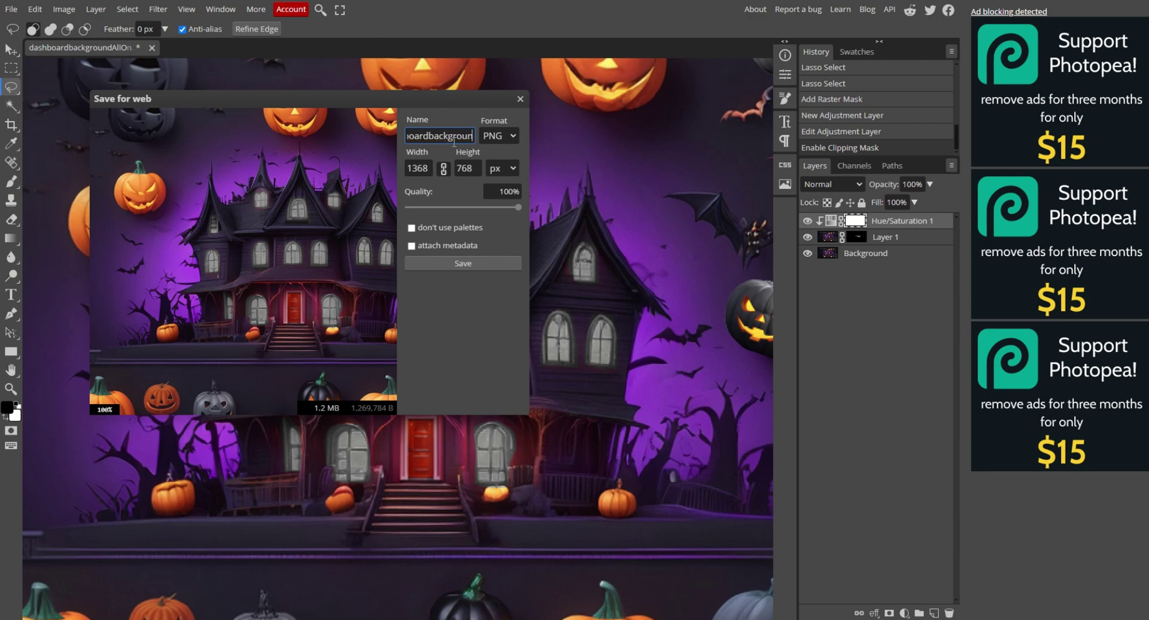
key(Return)
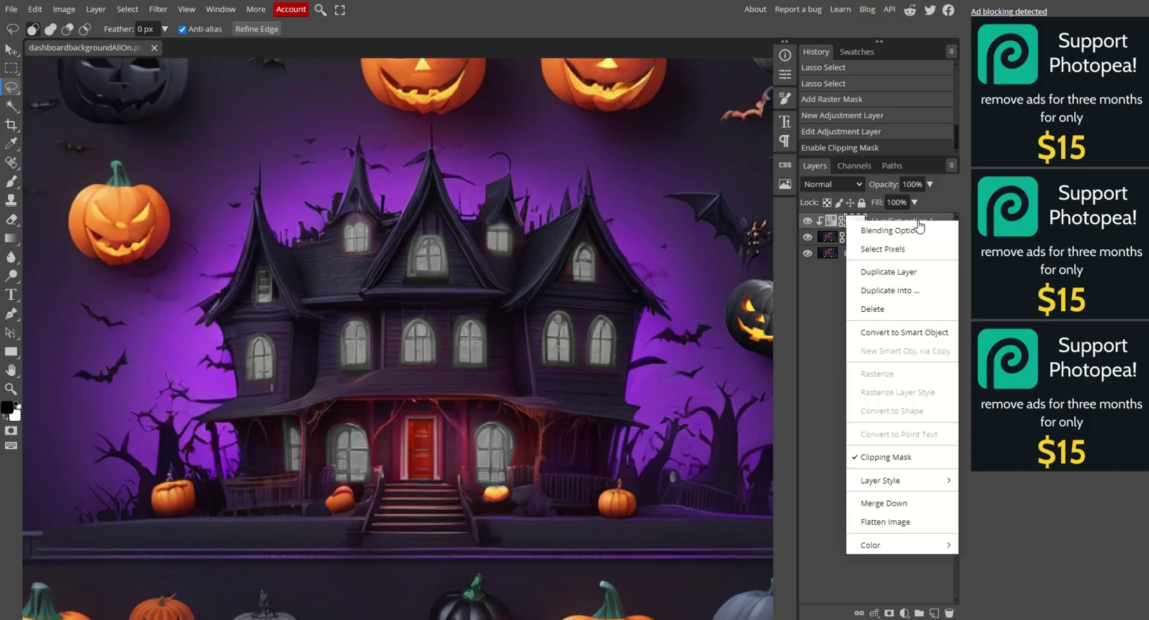
Step: With Hue/Saturation 1 and Layer 1 hidden, lasso the two windows of the house's left tower and mask the Background layer to them
click(806, 221)
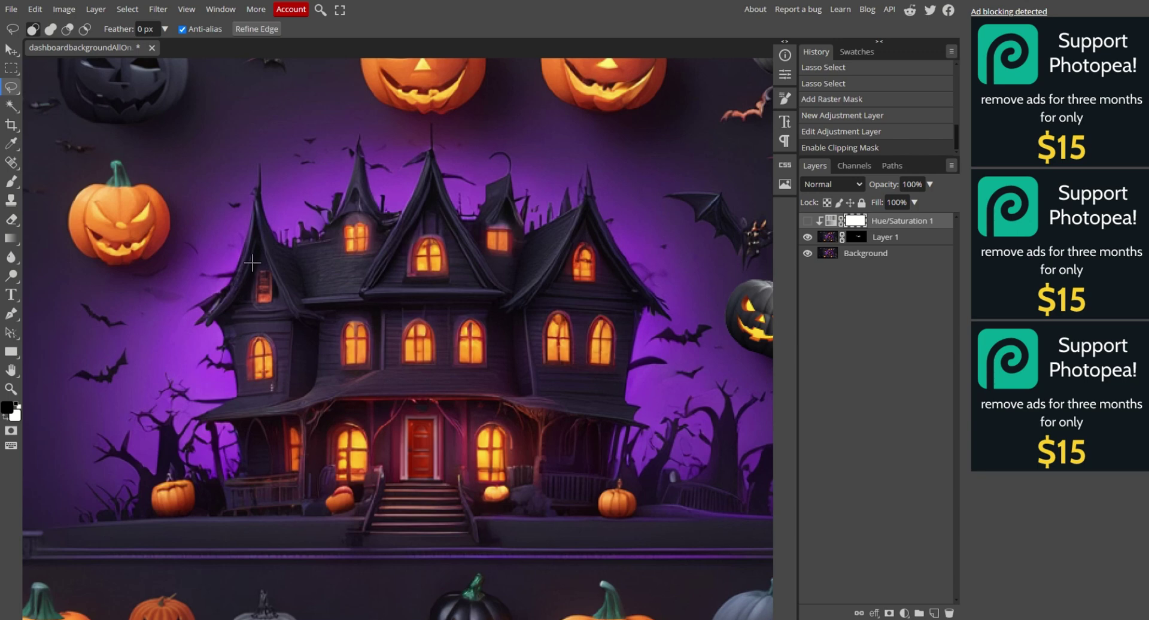
mouse_move(252, 263)
mouse_down()
mouse_move(236, 363)
mouse_move(249, 393)
mouse_move(280, 378)
mouse_move(283, 326)
mouse_move(271, 264)
mouse_move(251, 267)
mouse_up()
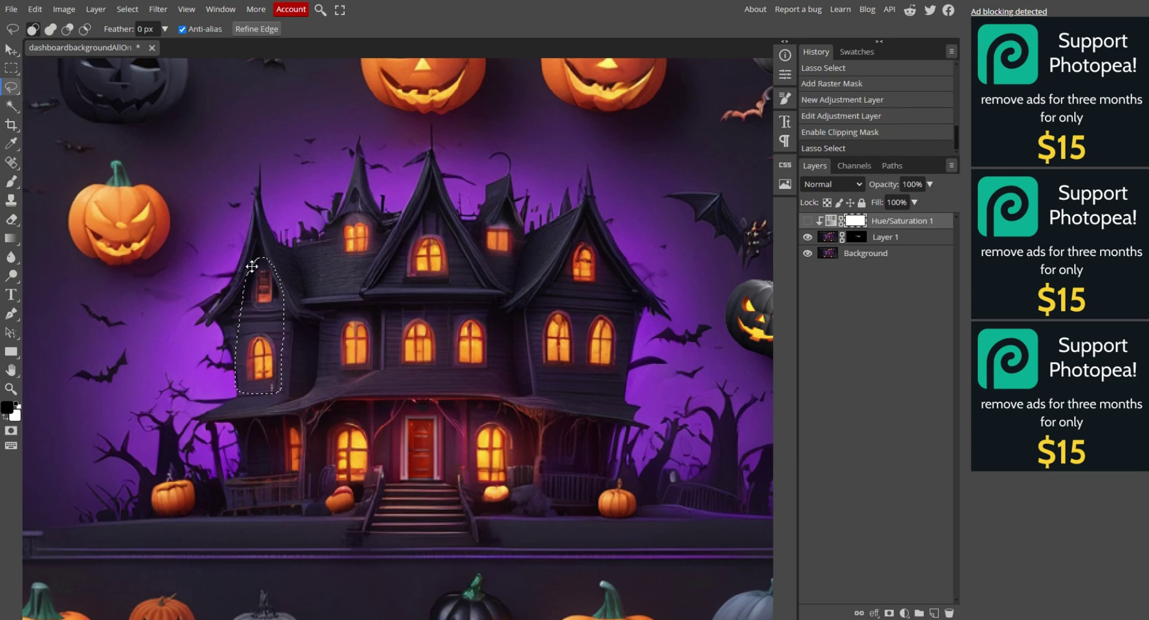
alt+click(807, 253)
click(889, 613)
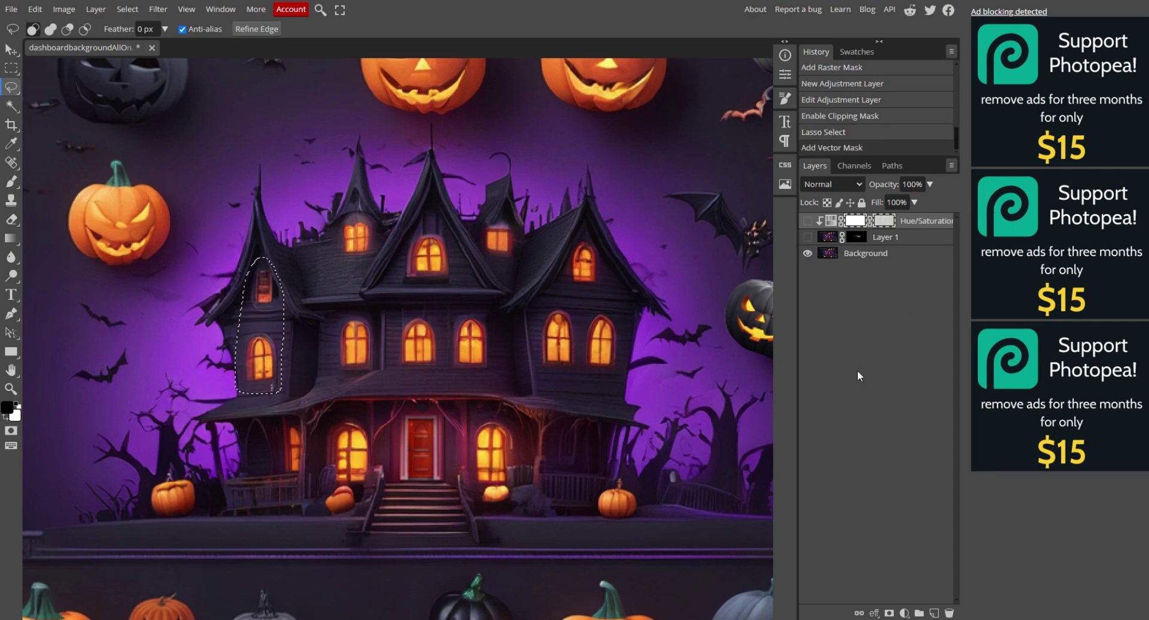
click(860, 263)
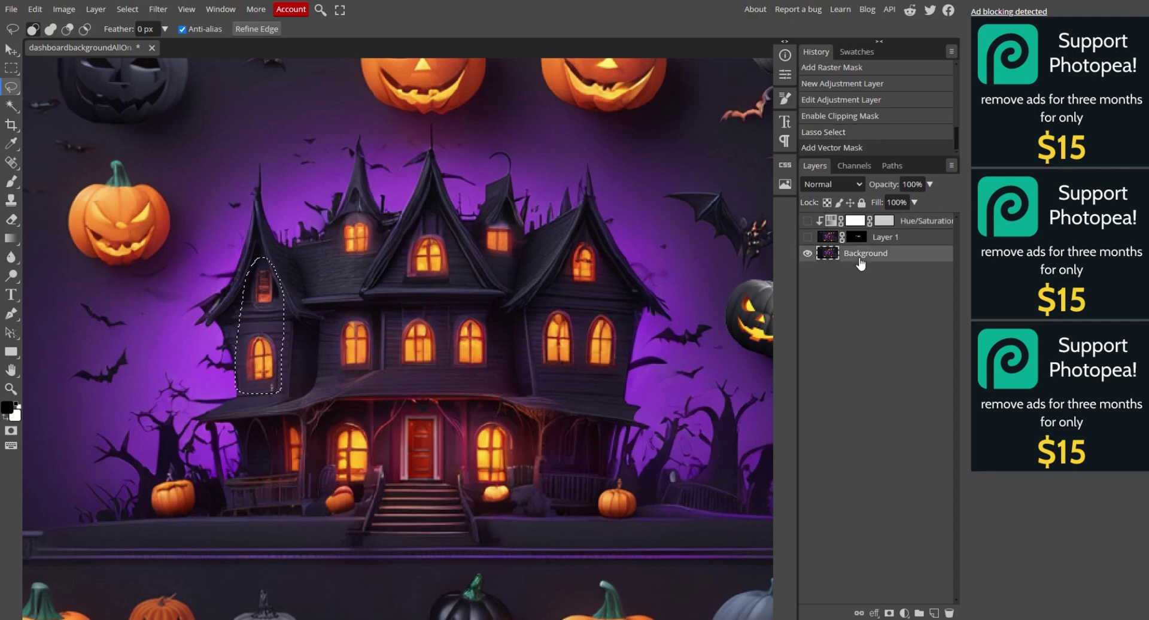
click(889, 613)
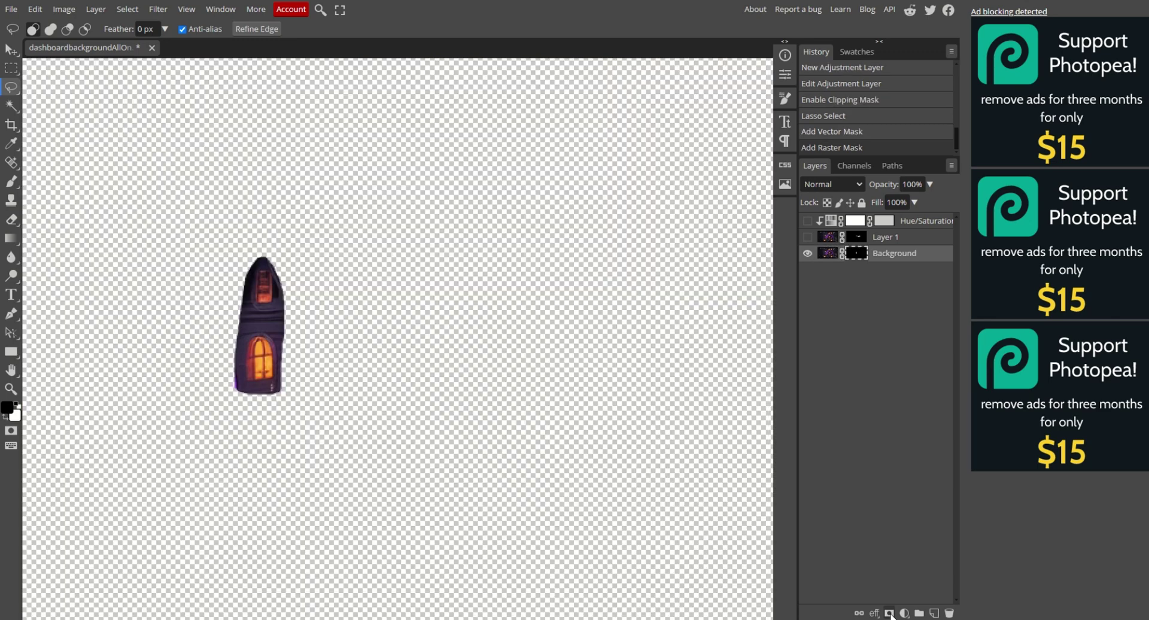
Step: Export the isolated left-tower windows as a PNG named Bedroom1
click(11, 9)
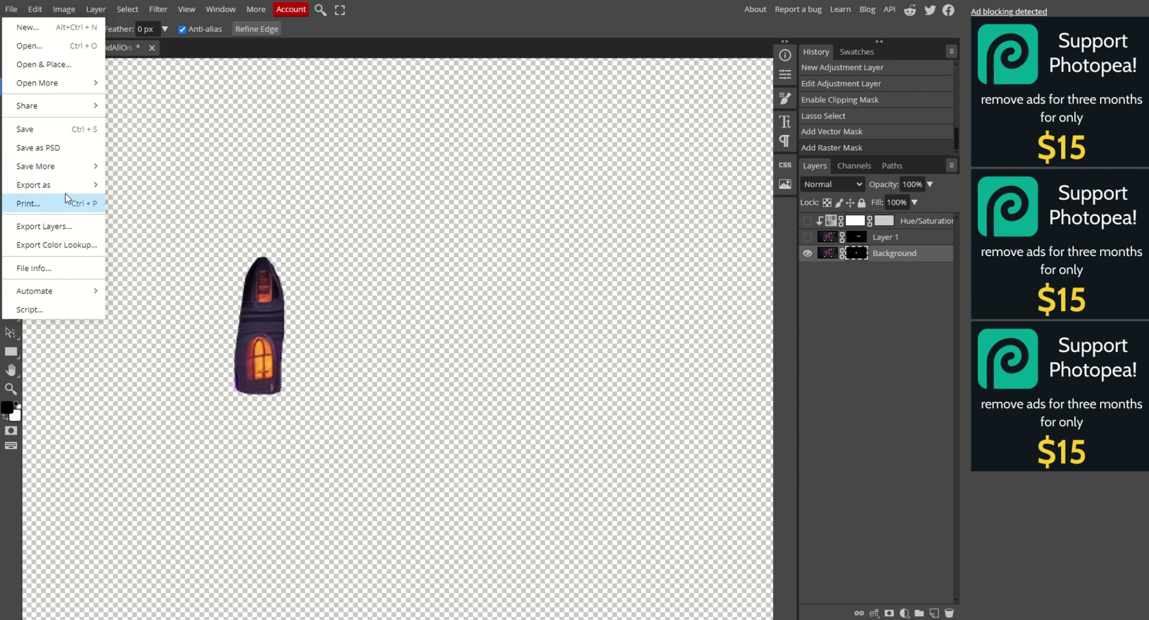
mouse_move(69, 186)
click(137, 187)
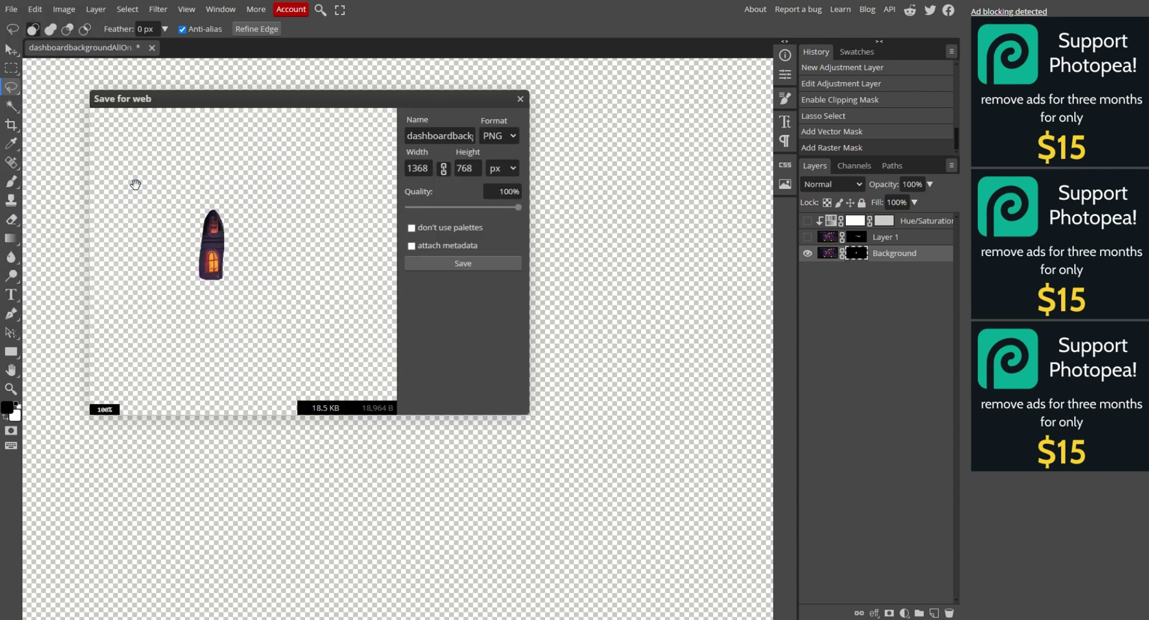
double_click(459, 136)
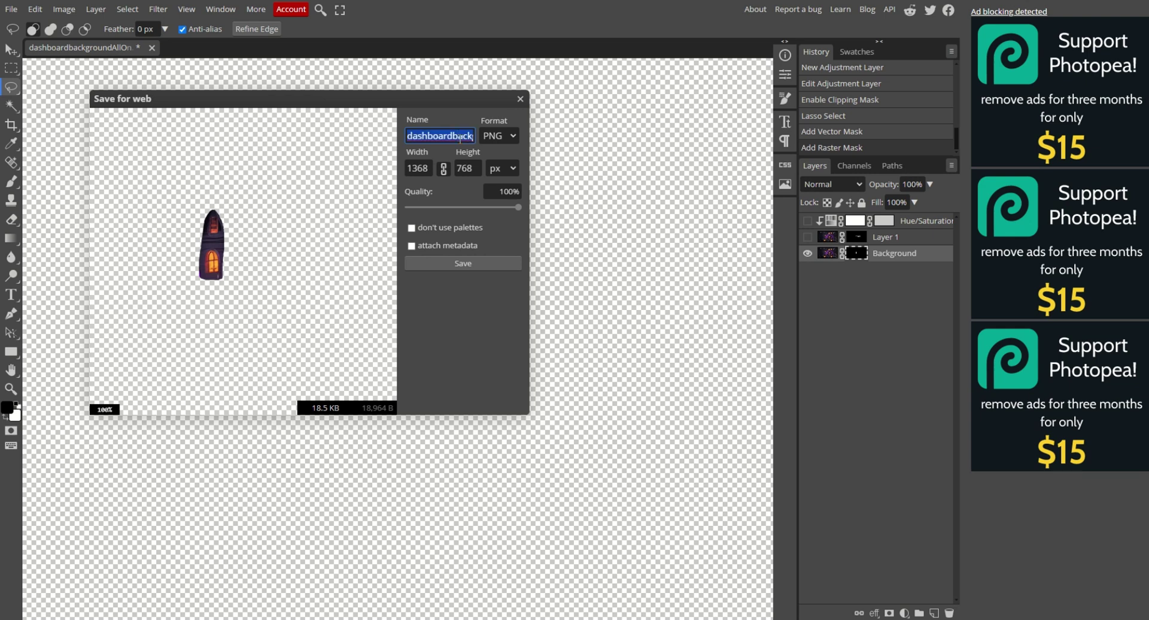
text(Bed)
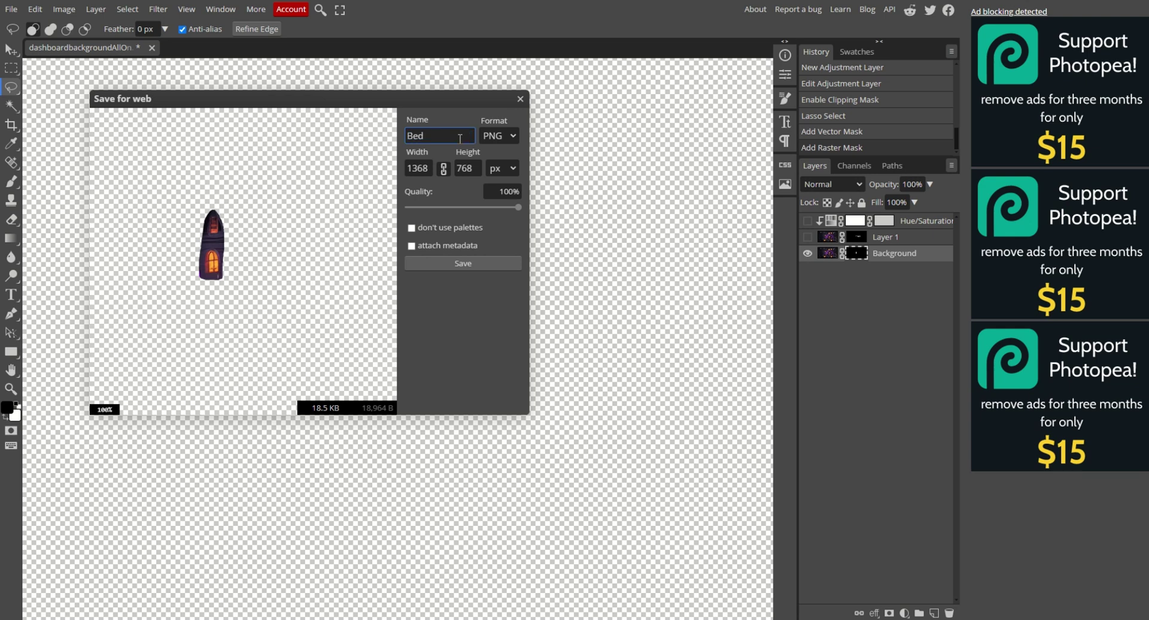
text(room1)
click(462, 264)
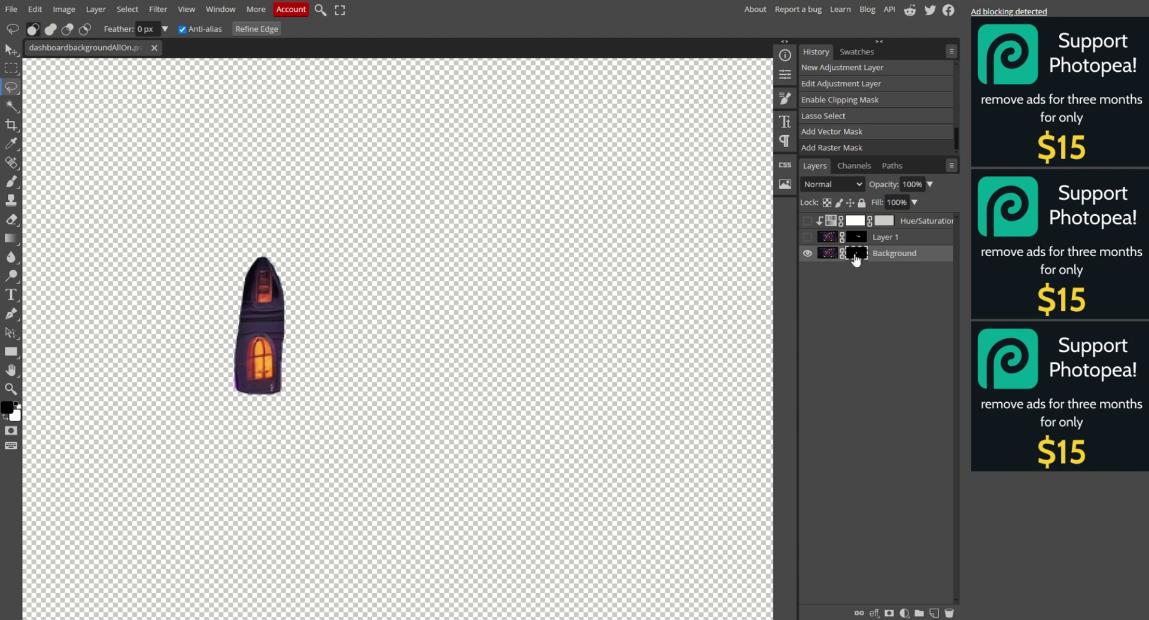
Step: Undo the Background layer's mask, then lasso the middle-floor window just right of the left tower and mask the layer to it
key(ctrl+z)
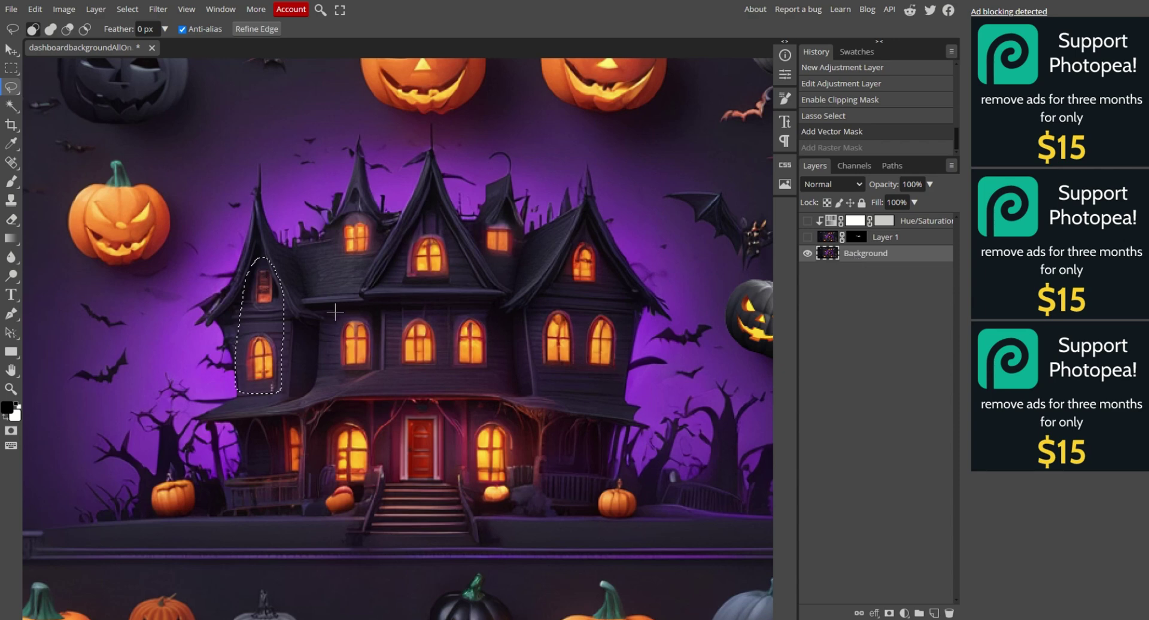
mouse_move(335, 312)
mouse_down()
mouse_move(331, 352)
mouse_move(359, 378)
mouse_move(385, 344)
mouse_move(362, 309)
mouse_move(333, 310)
mouse_up()
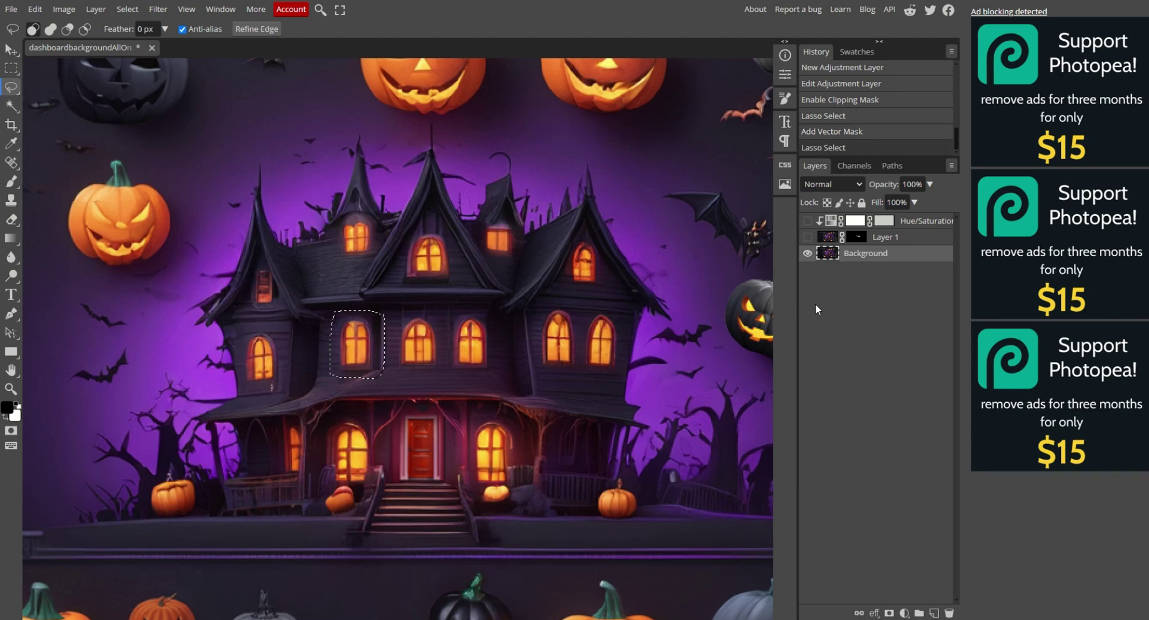
click(889, 612)
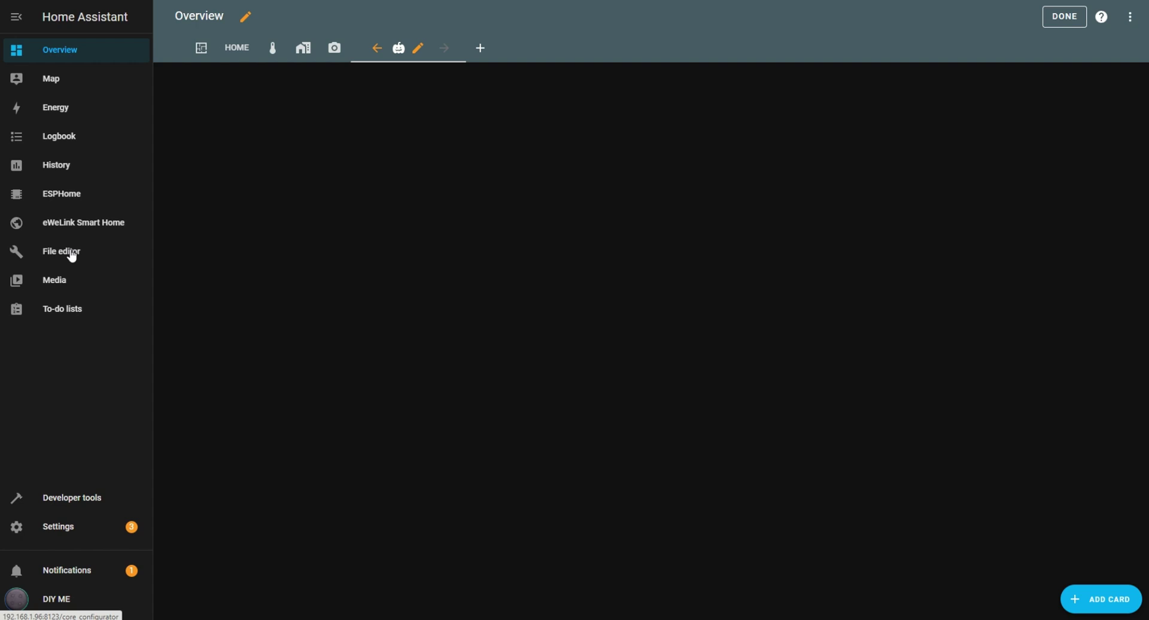
Step: Upload dashboardbackground.png to the homeassistant/www/halloween folder using the File editor
click(71, 252)
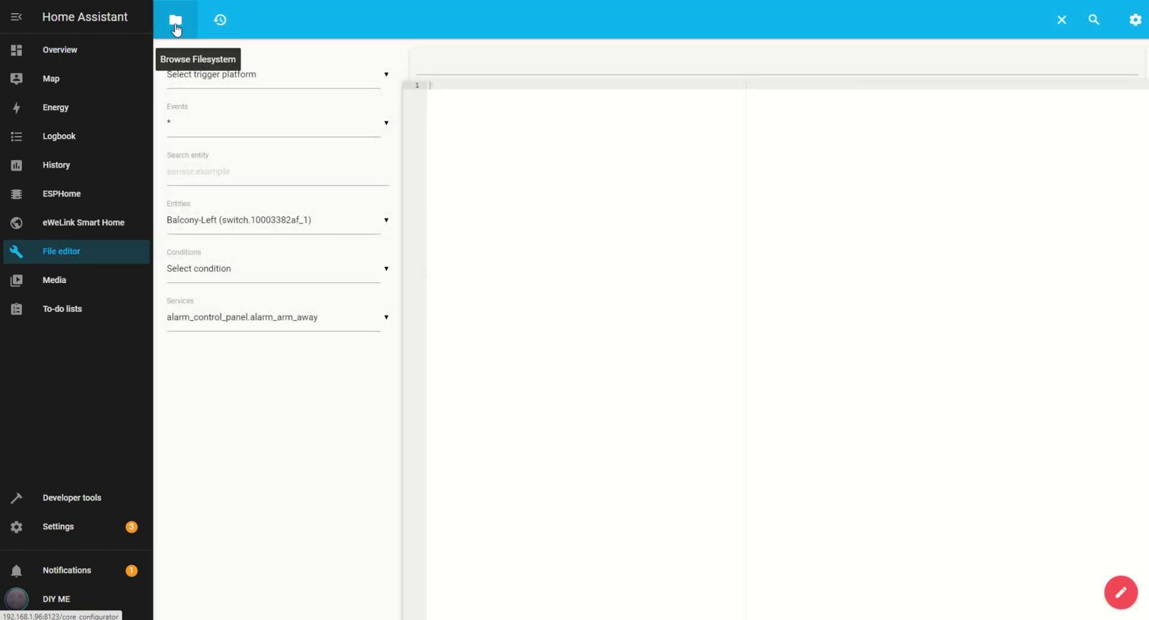
click(176, 24)
scroll(259, 455, down, 5)
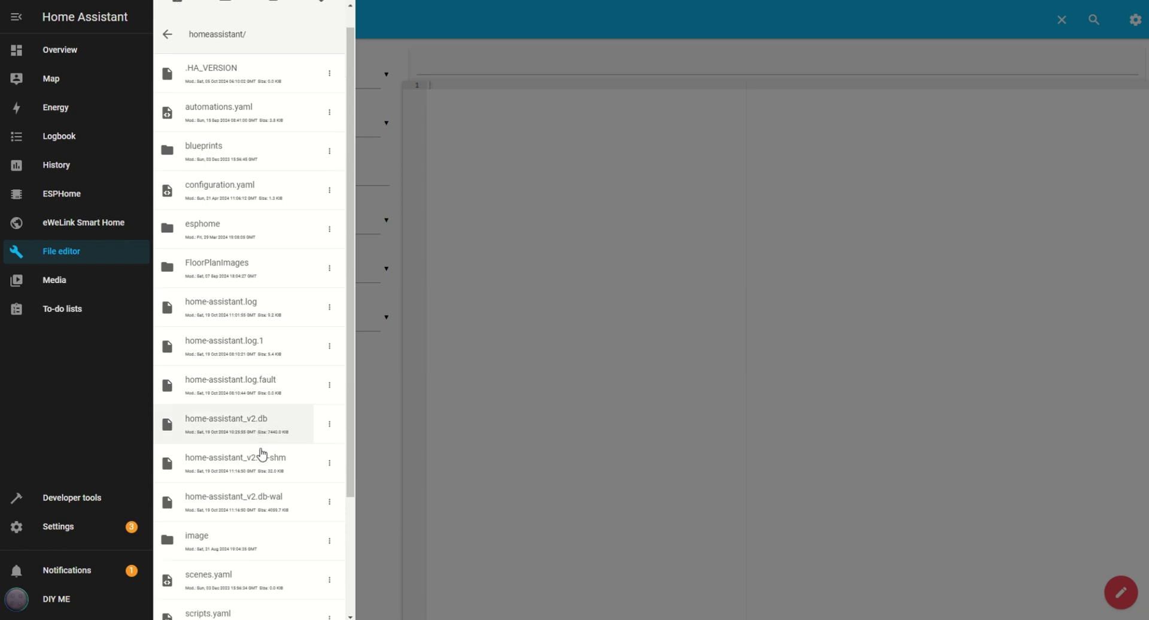
click(215, 582)
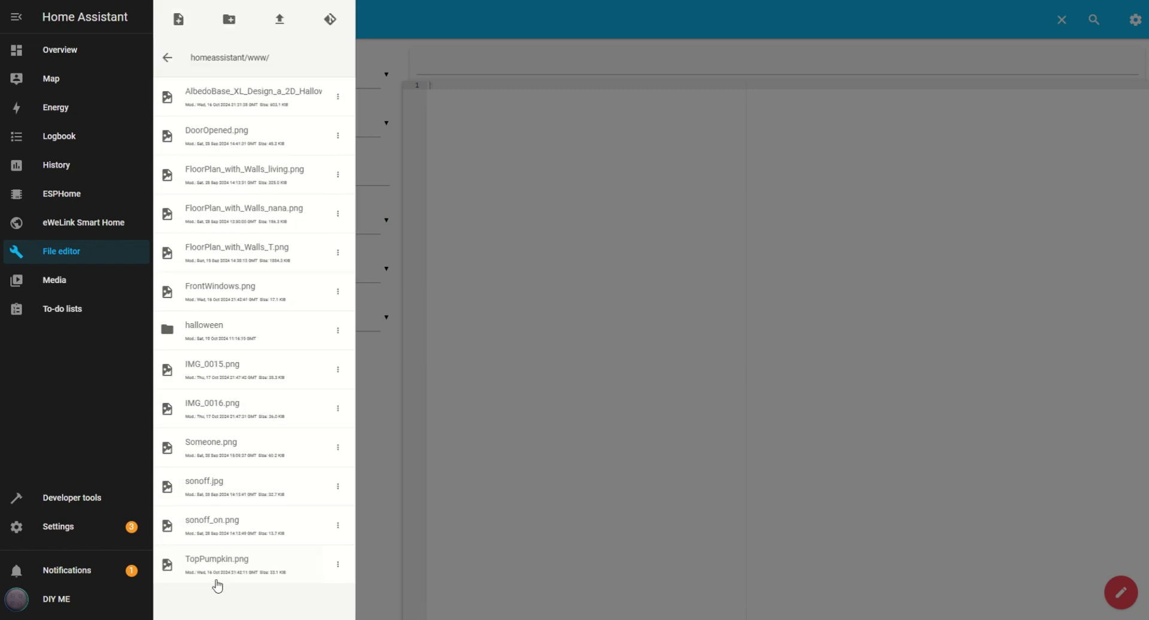
click(290, 340)
click(280, 18)
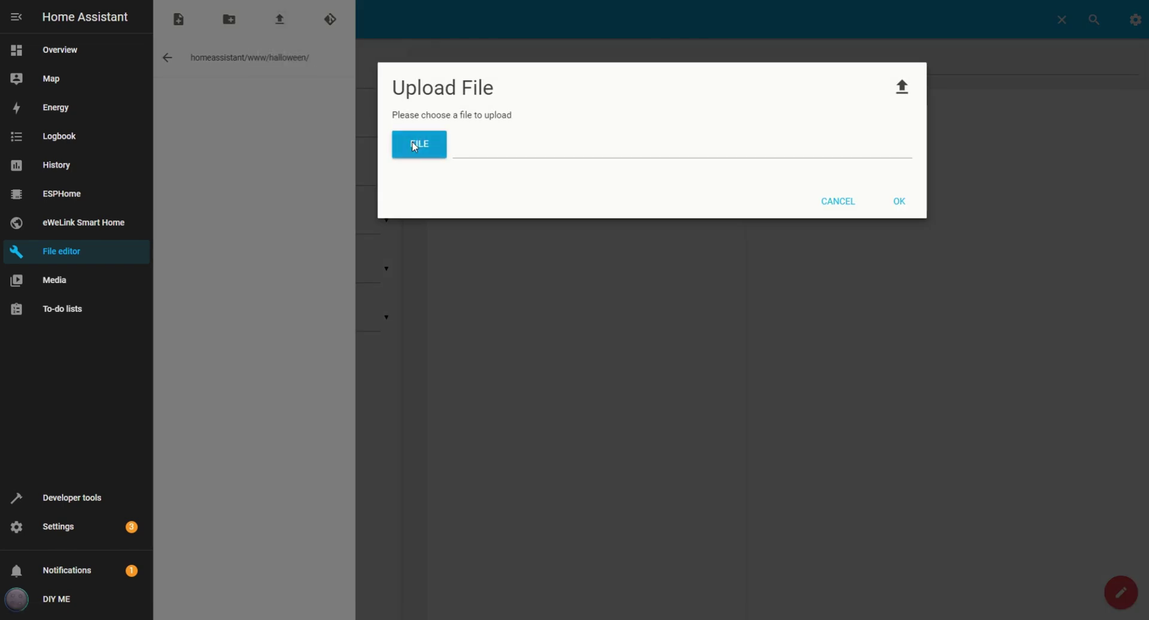
click(413, 145)
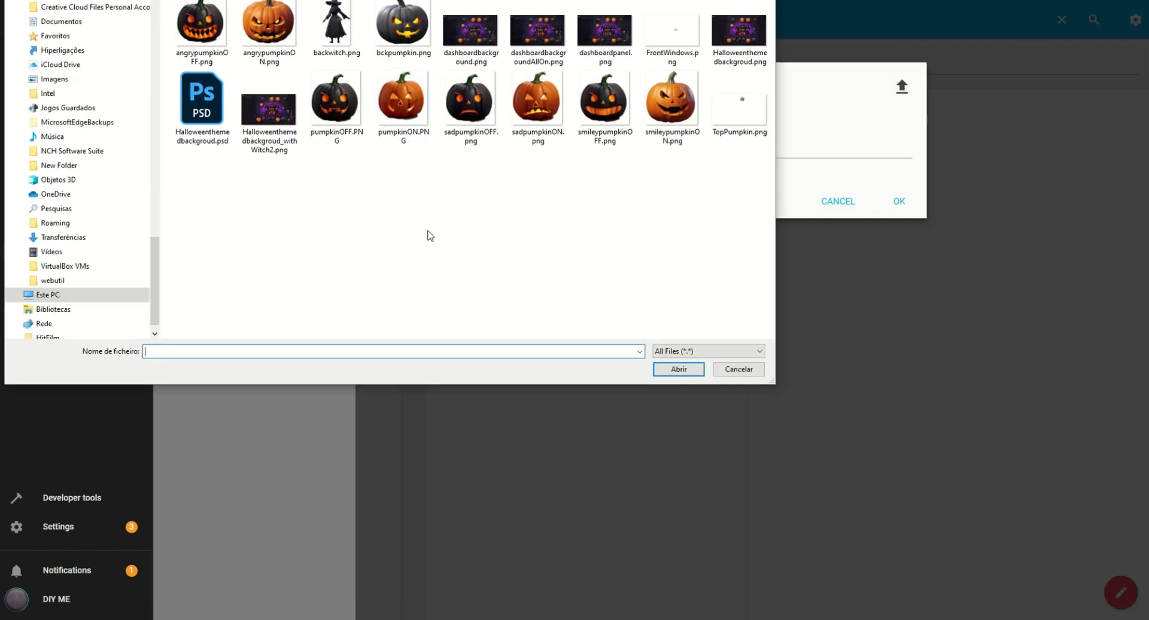
click(469, 38)
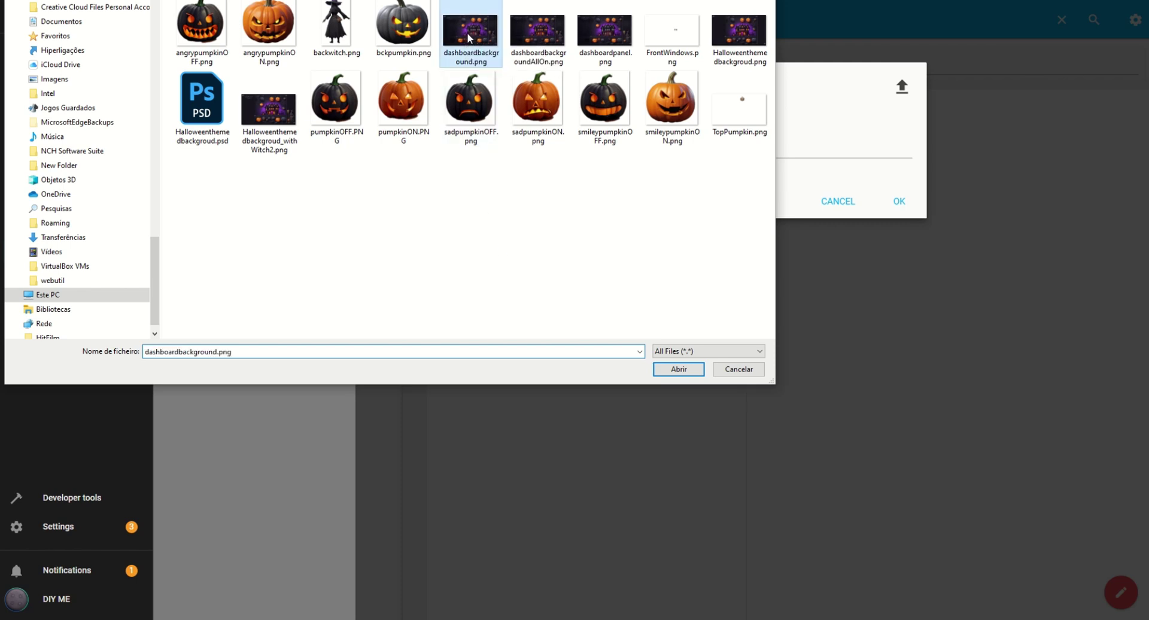
double_click(468, 37)
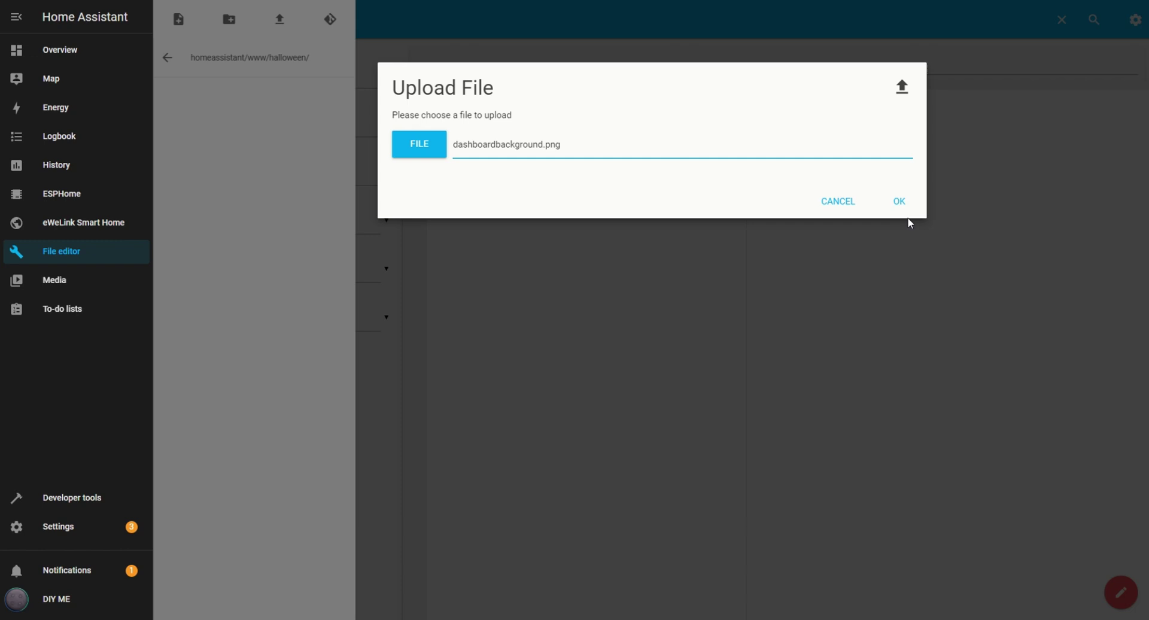
click(900, 202)
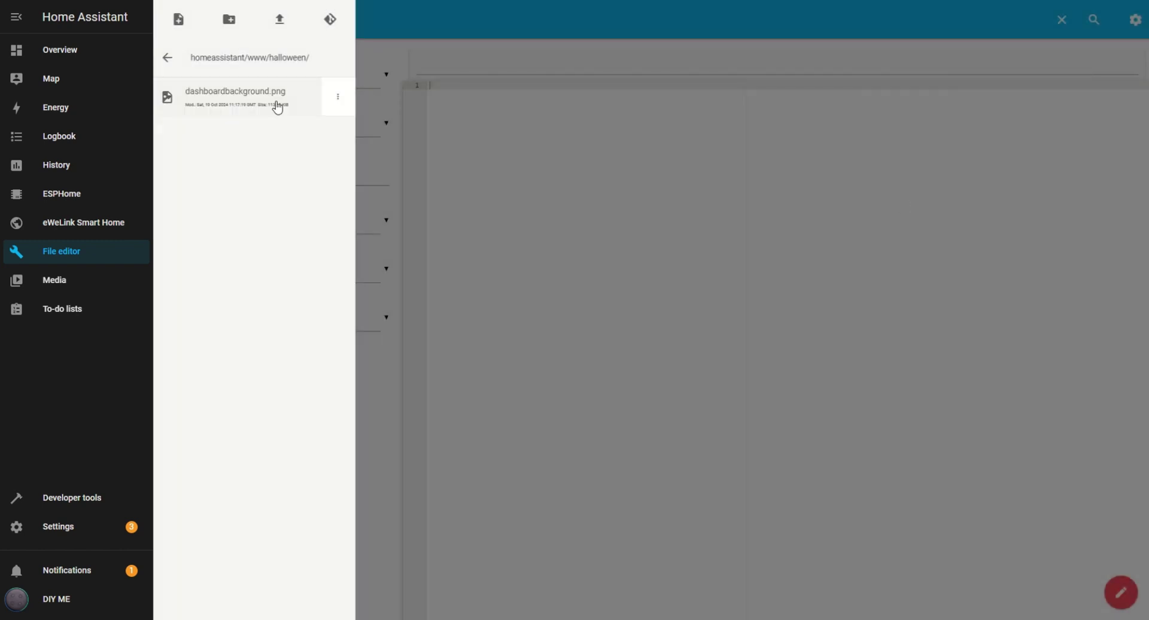
Step: Add a Picture elements card to the Halloween view of the Overview dashboard and delete its default State badge element
click(42, 51)
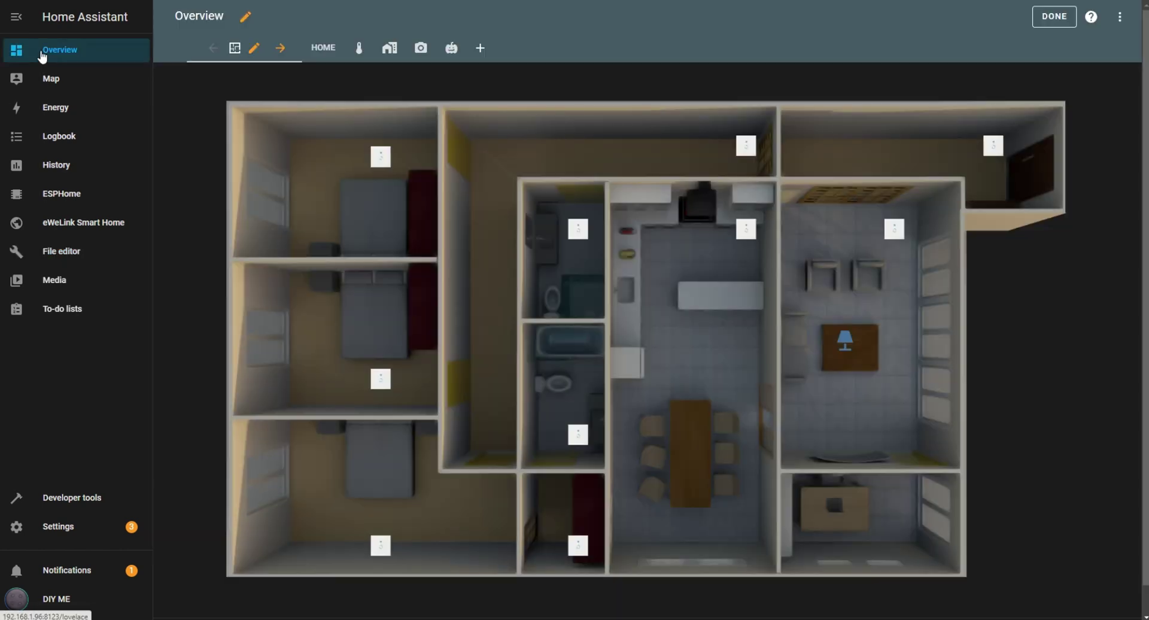
click(456, 50)
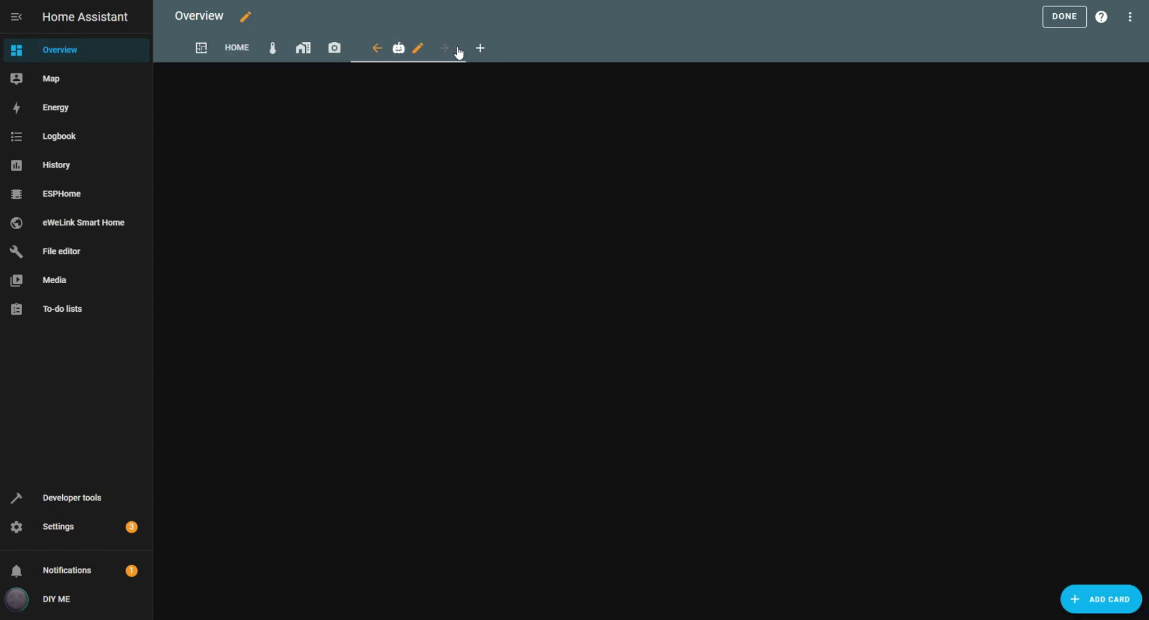
click(1103, 602)
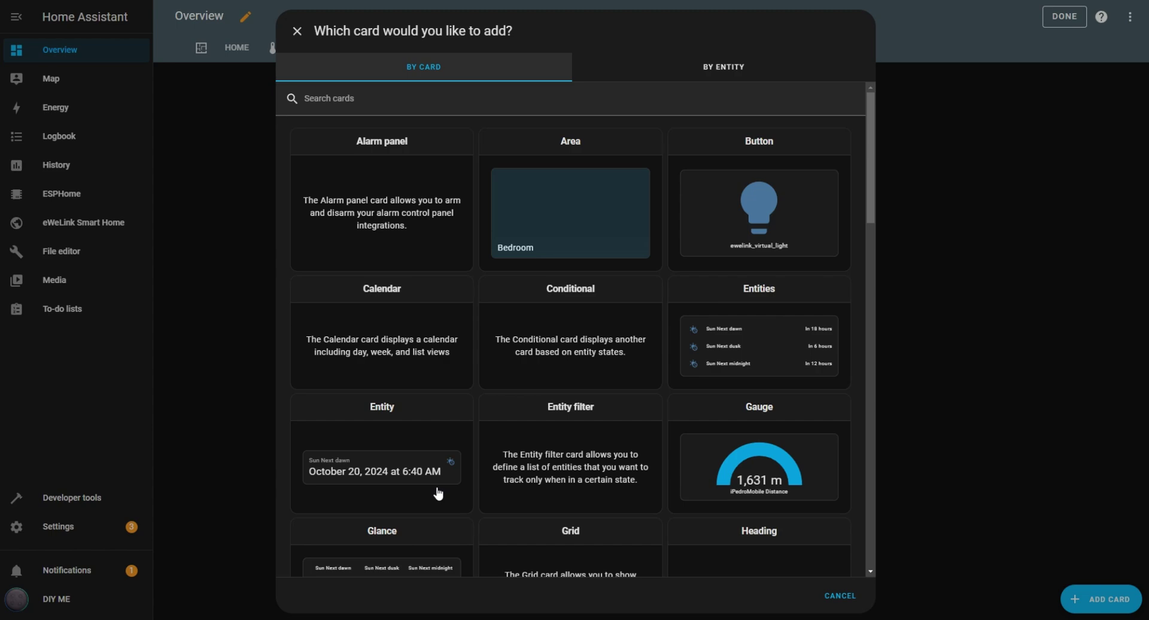
scroll(419, 468, down, 15)
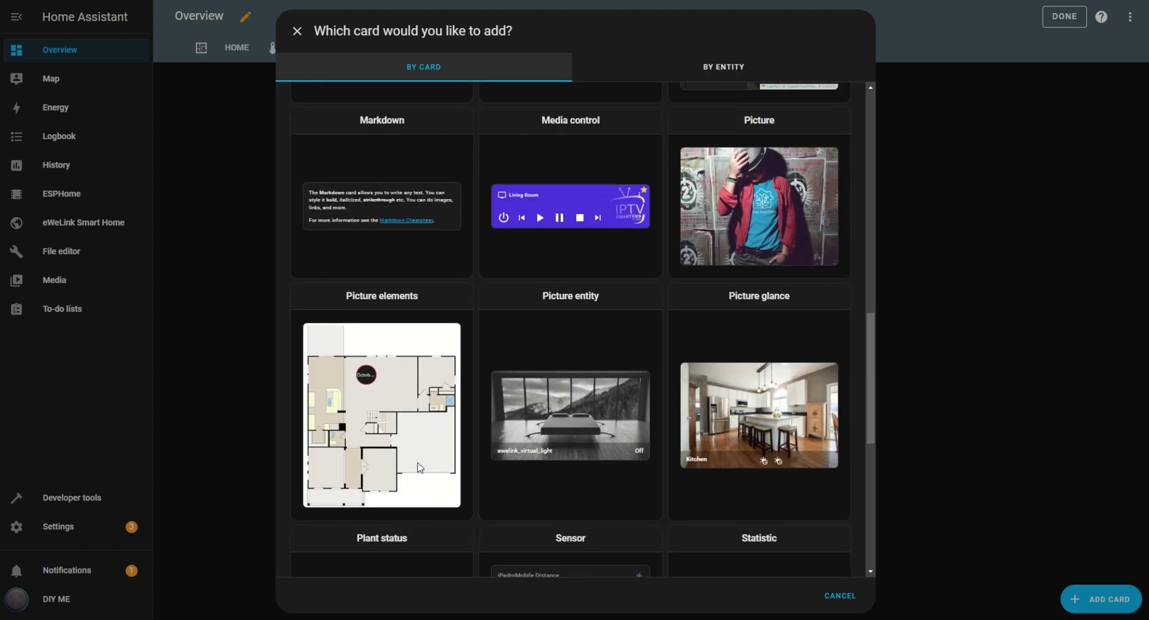
click(373, 349)
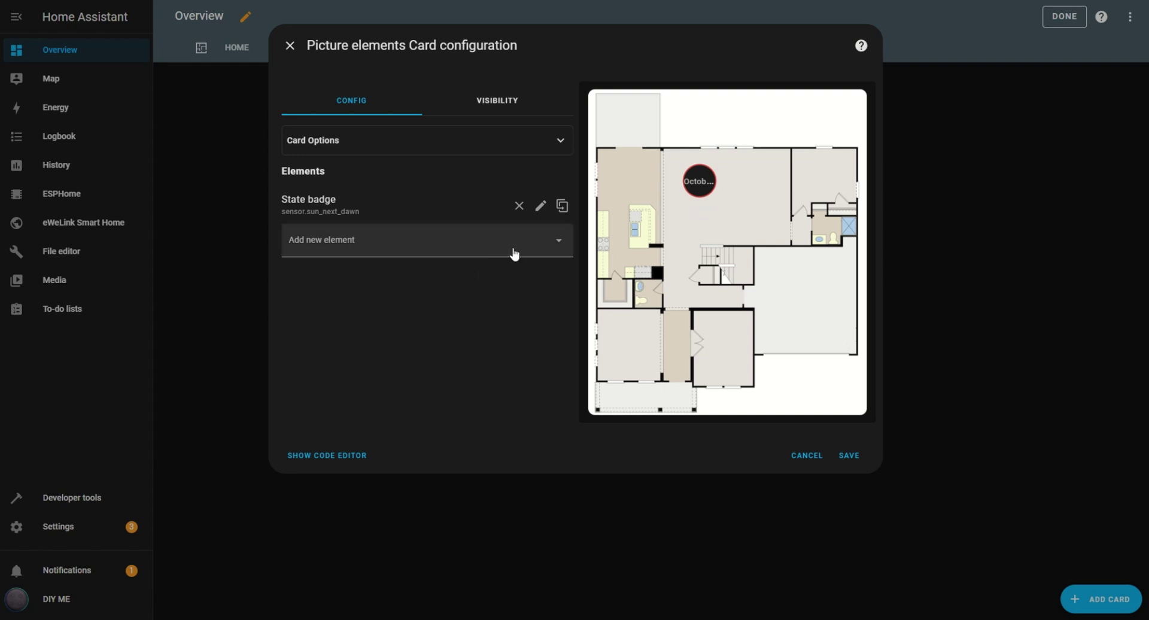
click(518, 207)
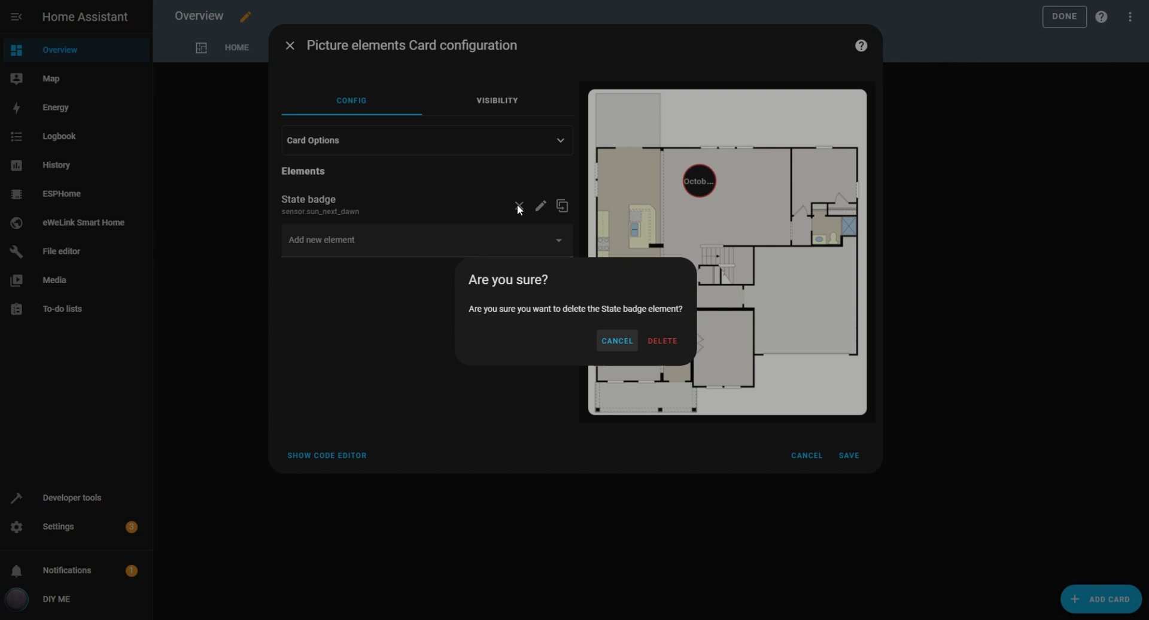
click(663, 340)
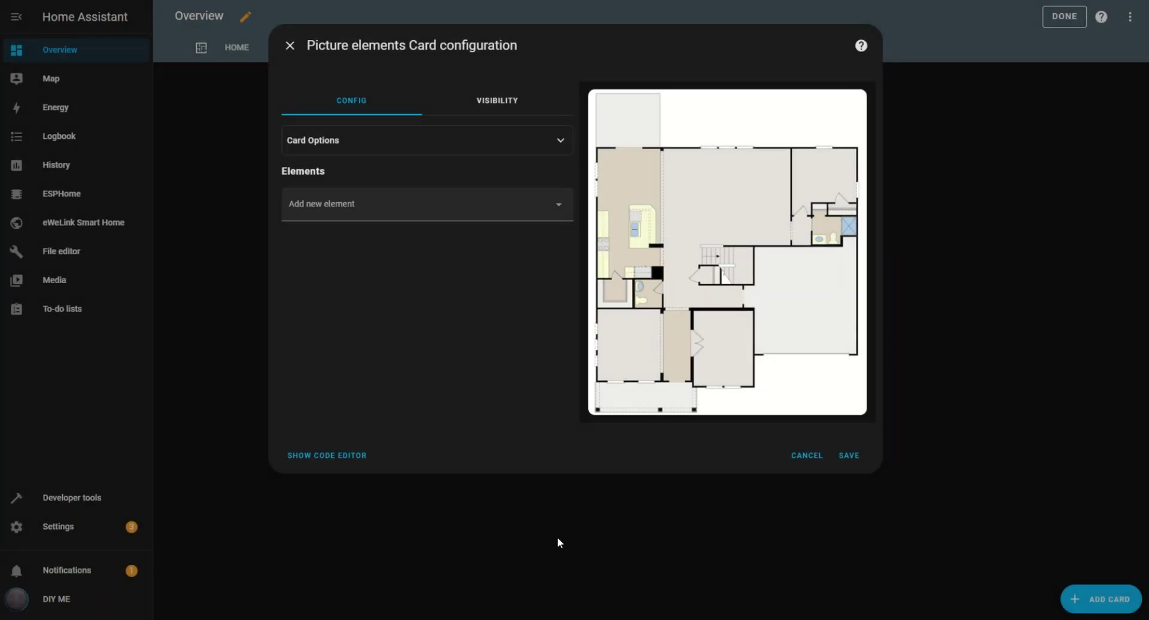
Step: Set the card's image path to /local/halloween/dashboardbackground.png and save the card
click(569, 154)
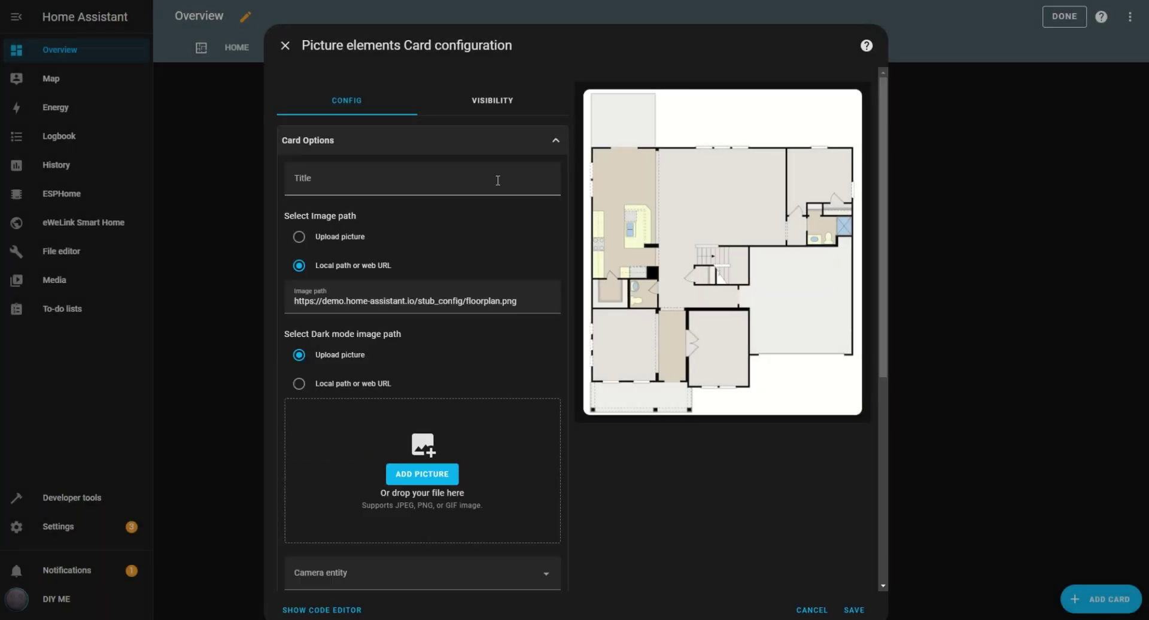
drag(529, 305, 281, 312)
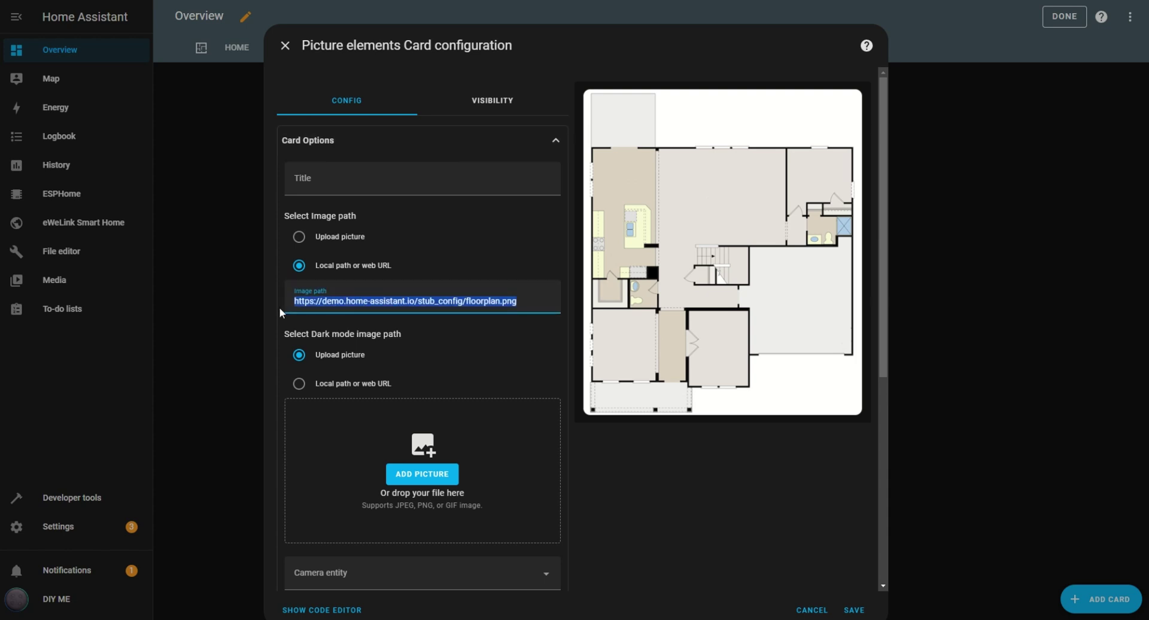
text(/local/halloween/dashboardbackground.png)
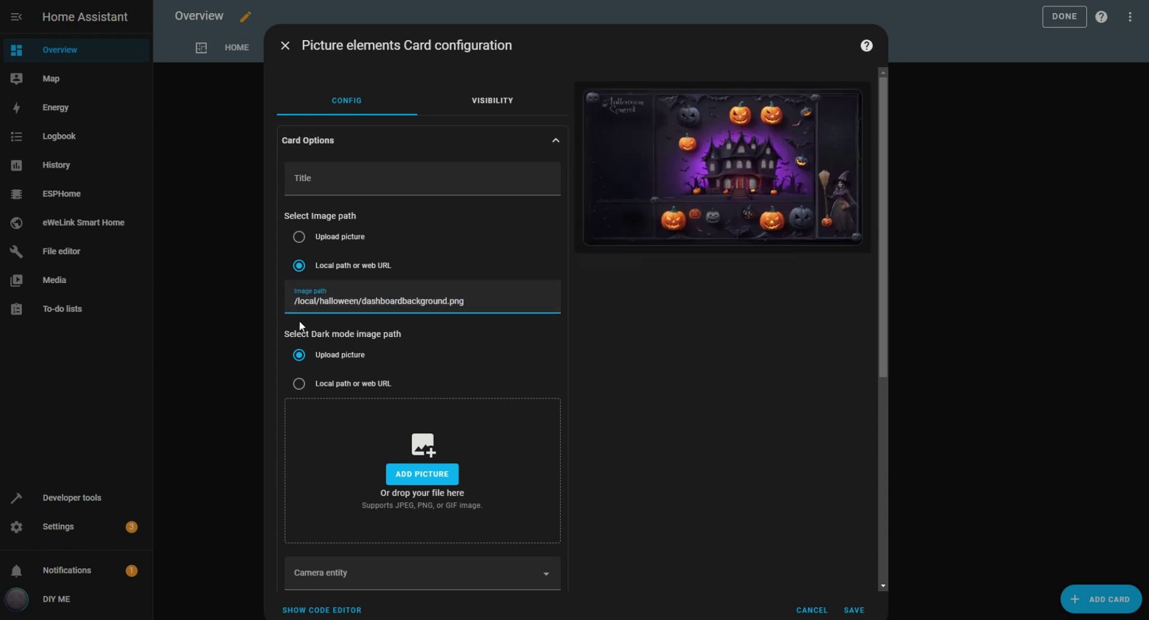
scroll(497, 328, down, 6)
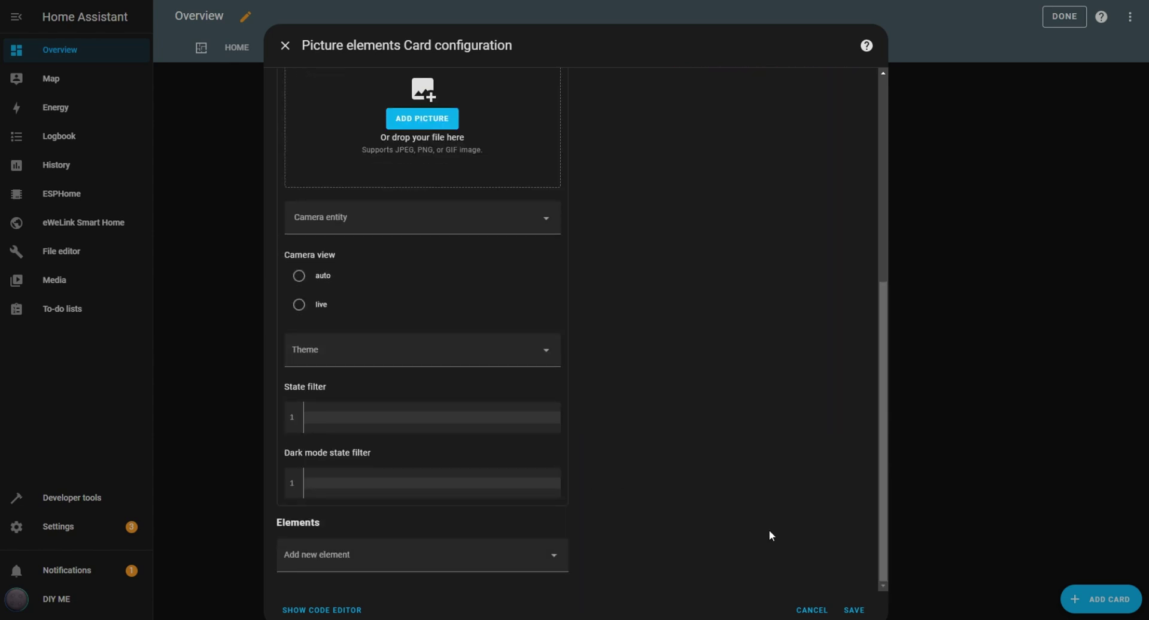
click(852, 607)
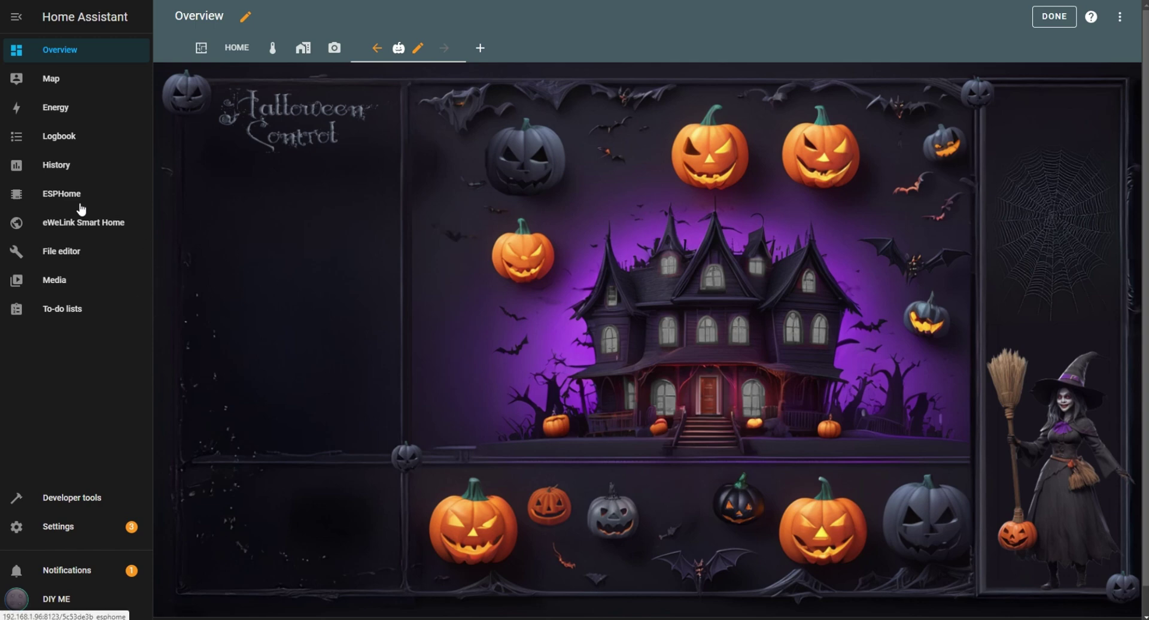
Step: Upload windowbedroom1ON.png to the homeassistant/www/halloween folder in the File editor, and open the file chooser for another upload
click(62, 251)
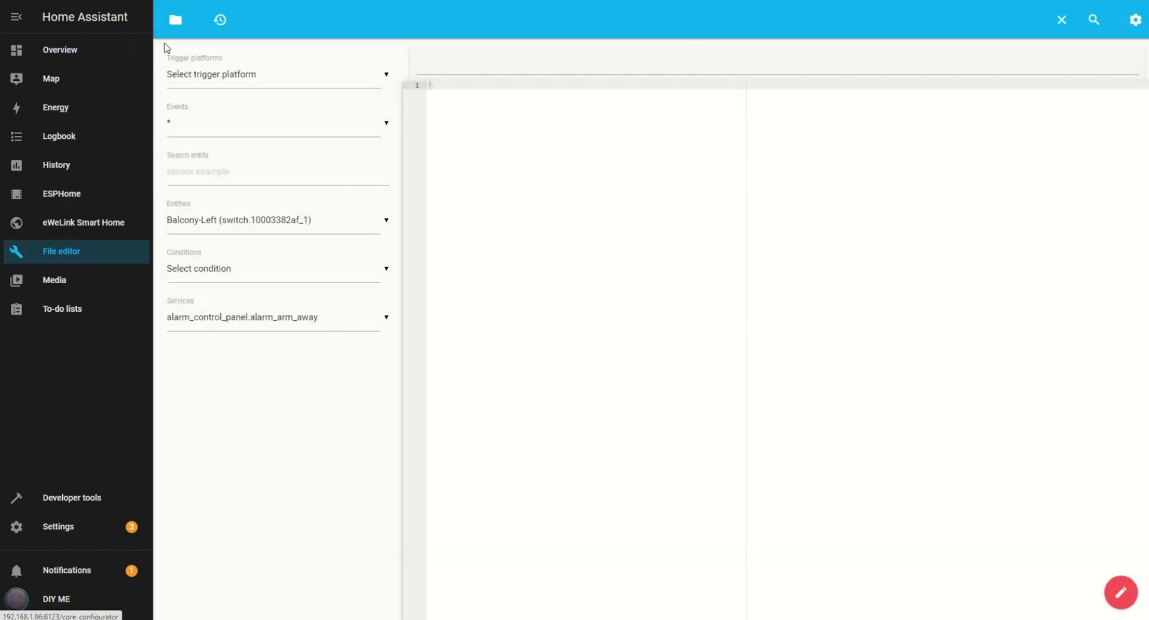
click(175, 20)
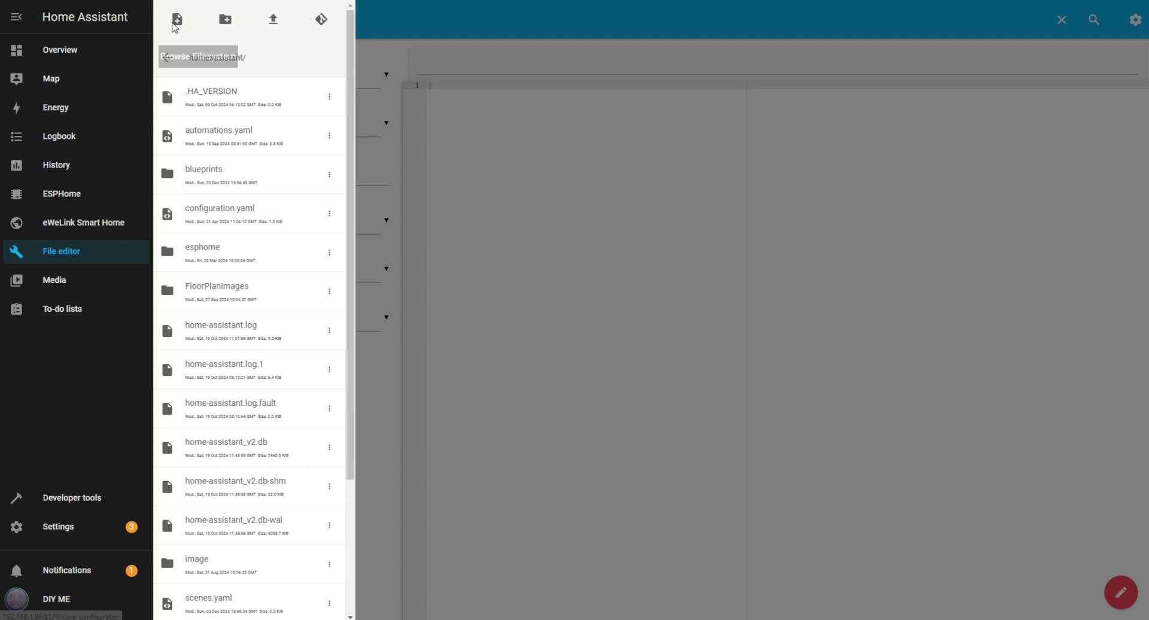
scroll(241, 419, down, 1)
scroll(236, 443, down, 3)
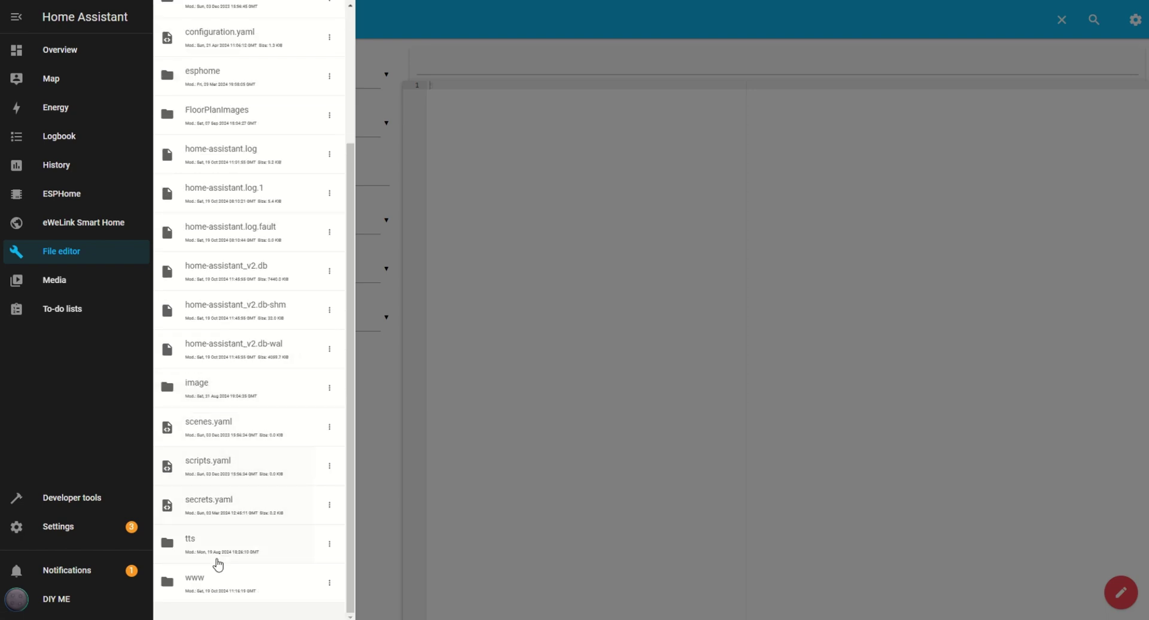
click(213, 580)
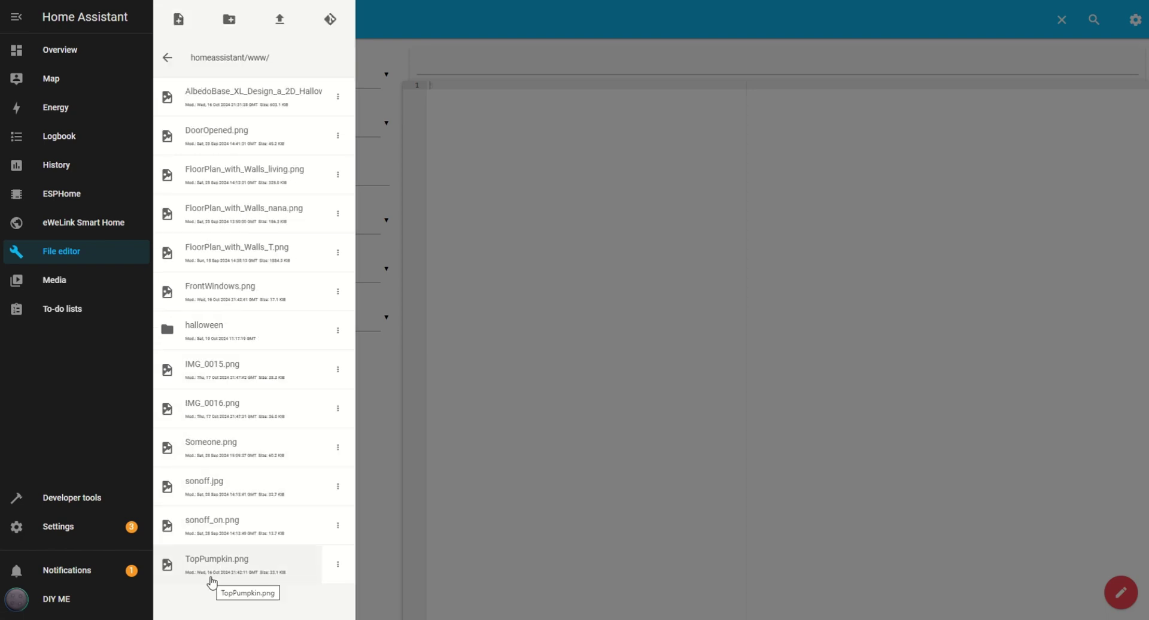
click(275, 334)
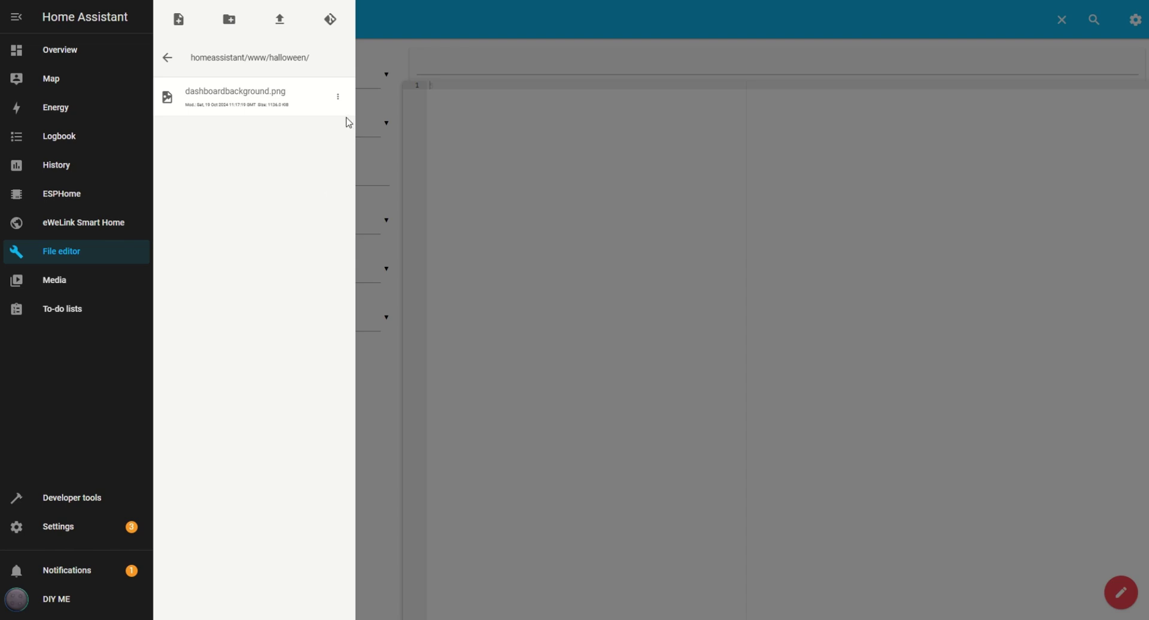
click(280, 20)
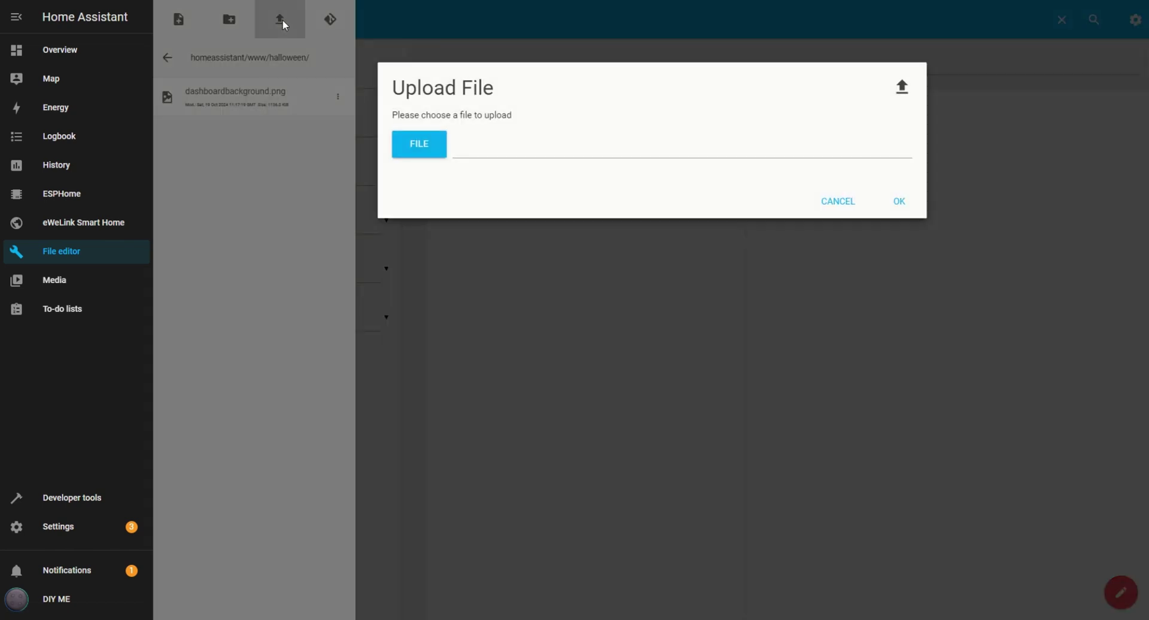
click(417, 147)
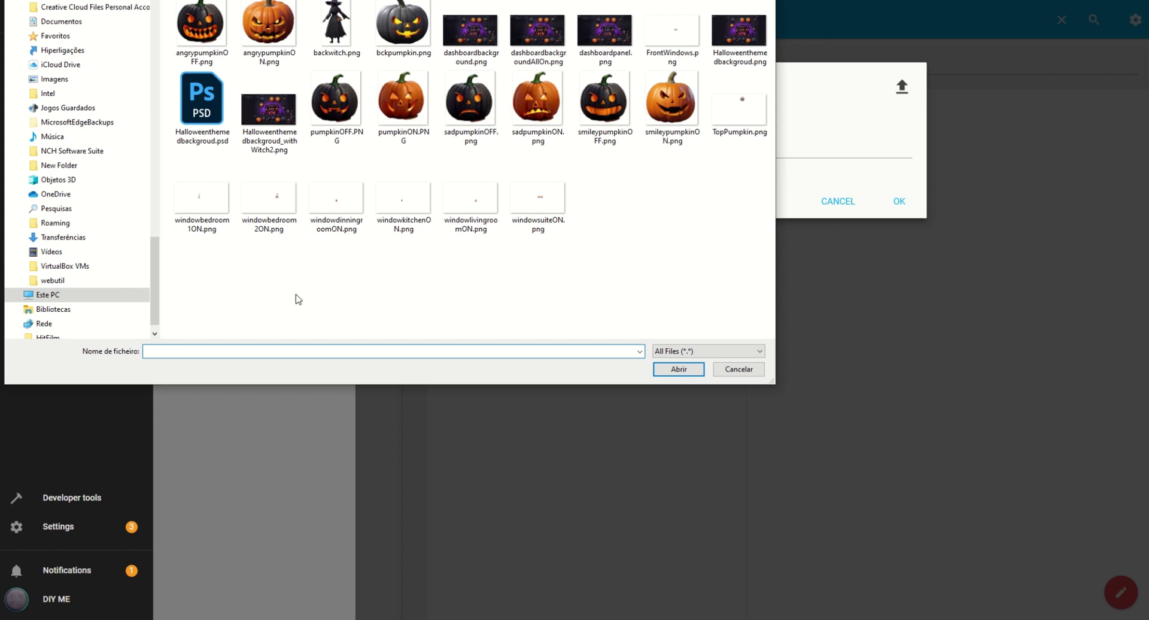
click(198, 204)
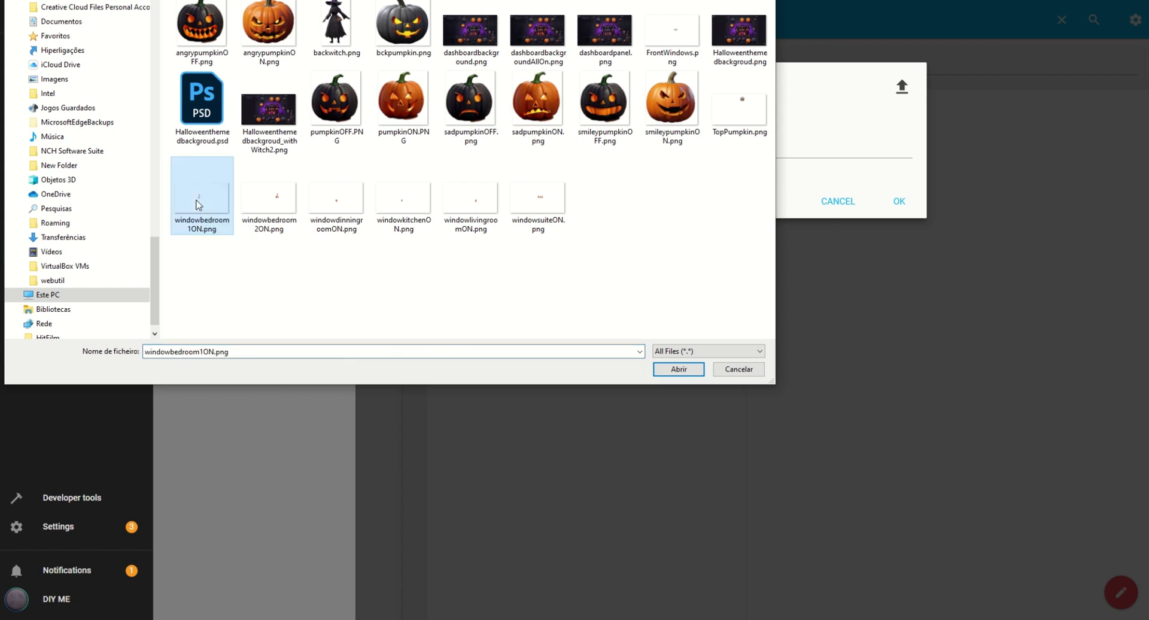
click(679, 370)
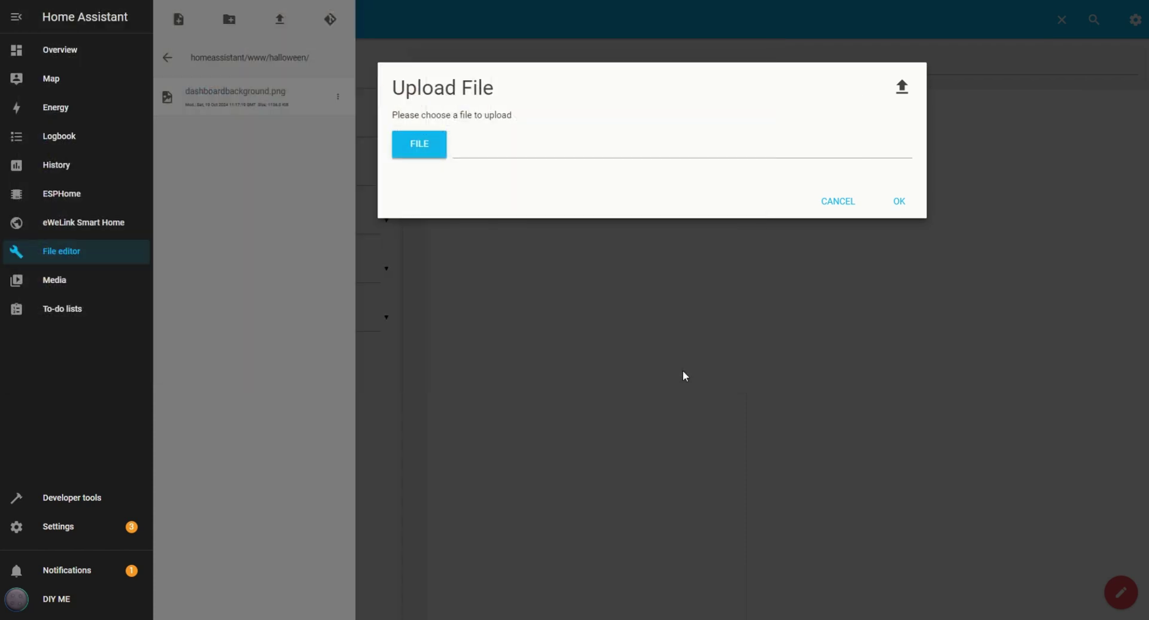
click(282, 20)
click(418, 144)
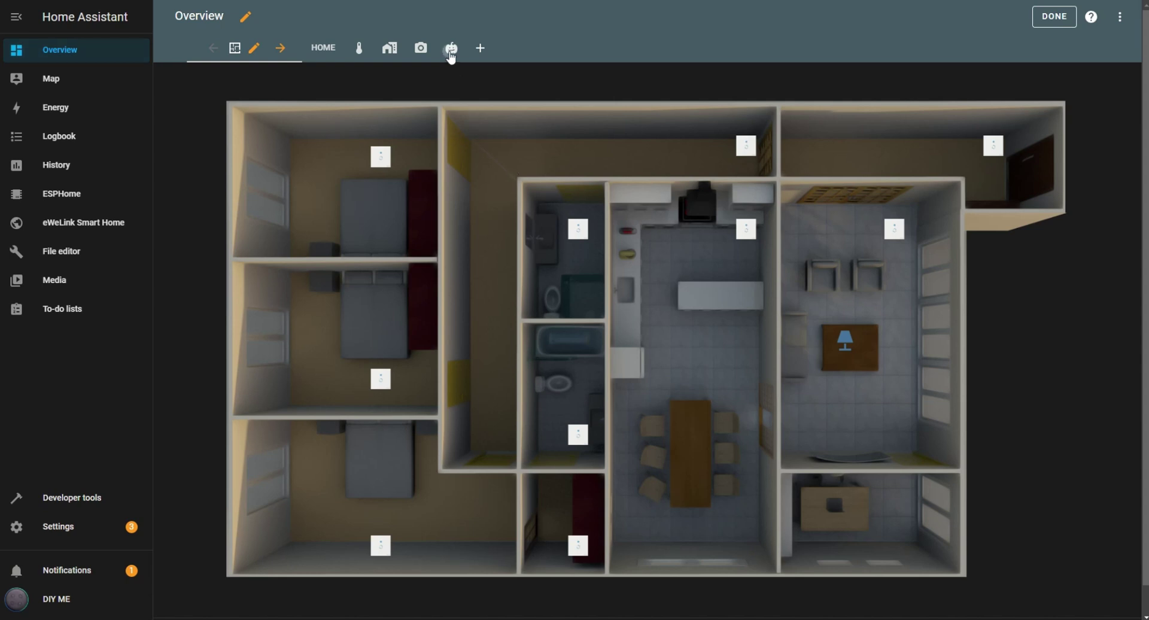
Step: Edit the Halloween view's Picture elements card and add a Conditional element titled Suite
click(450, 57)
scroll(441, 320, down, 1)
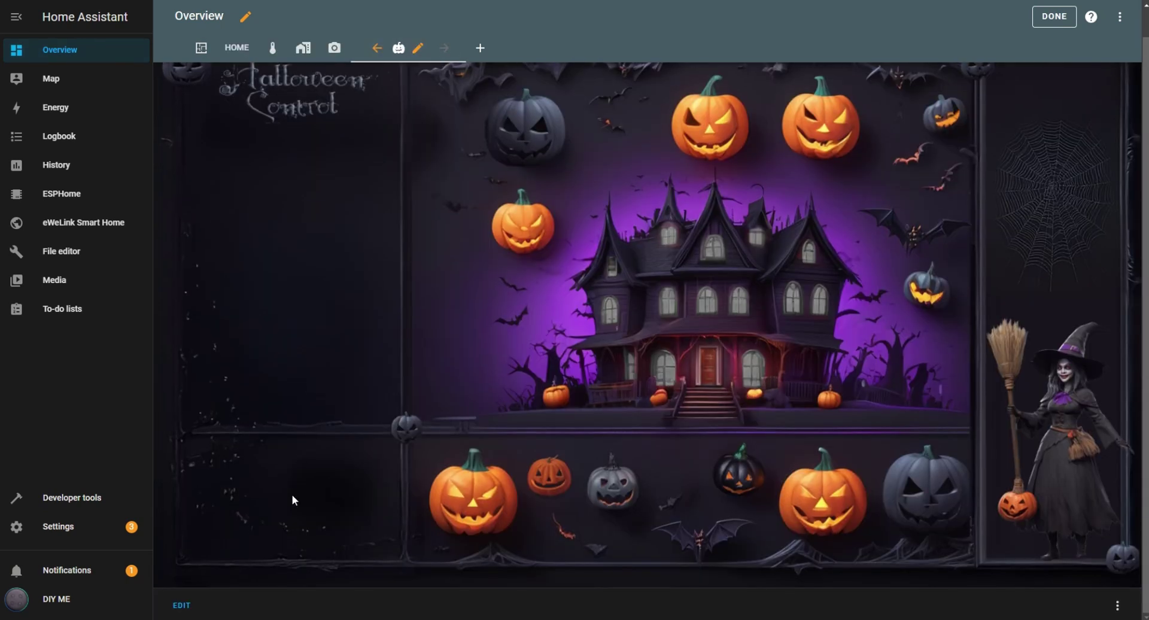
click(181, 606)
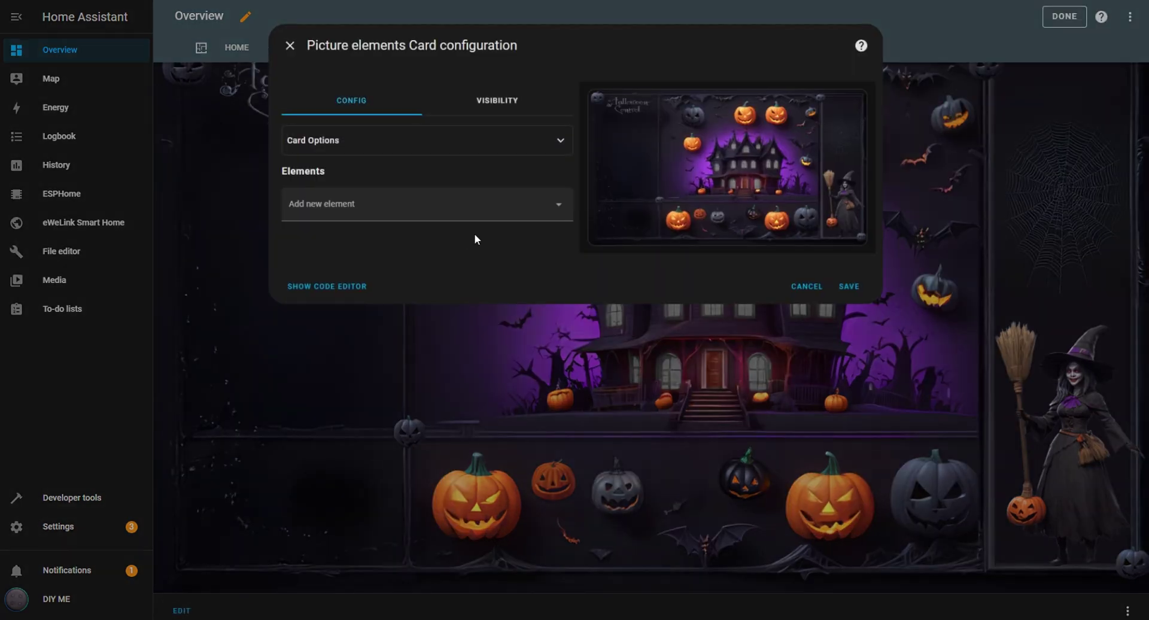
click(562, 210)
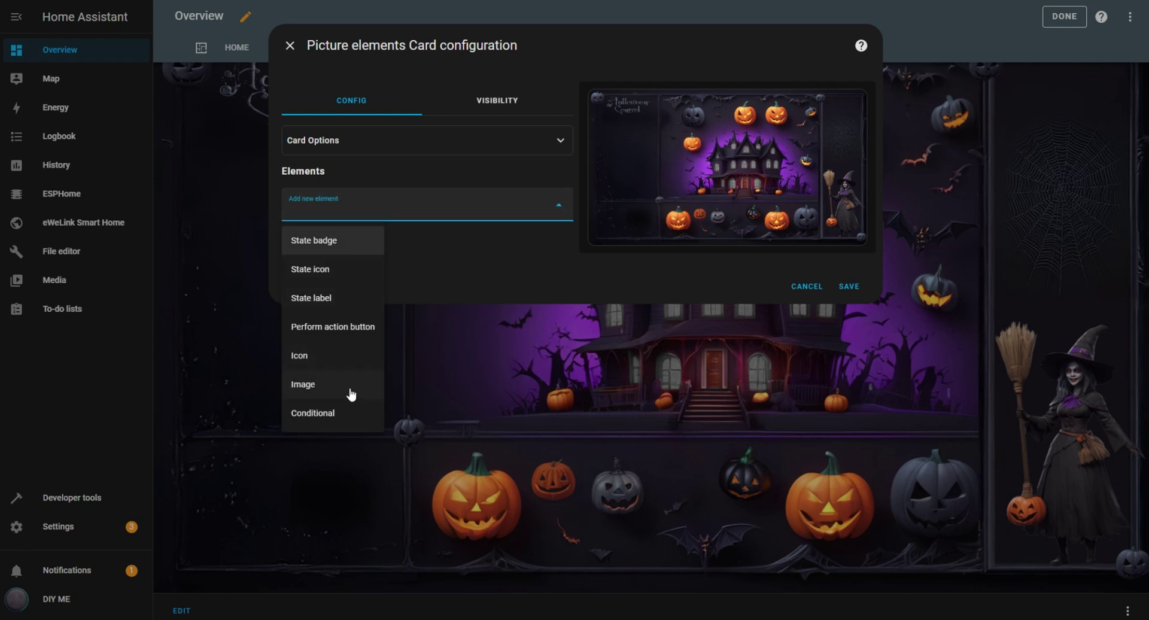
click(323, 416)
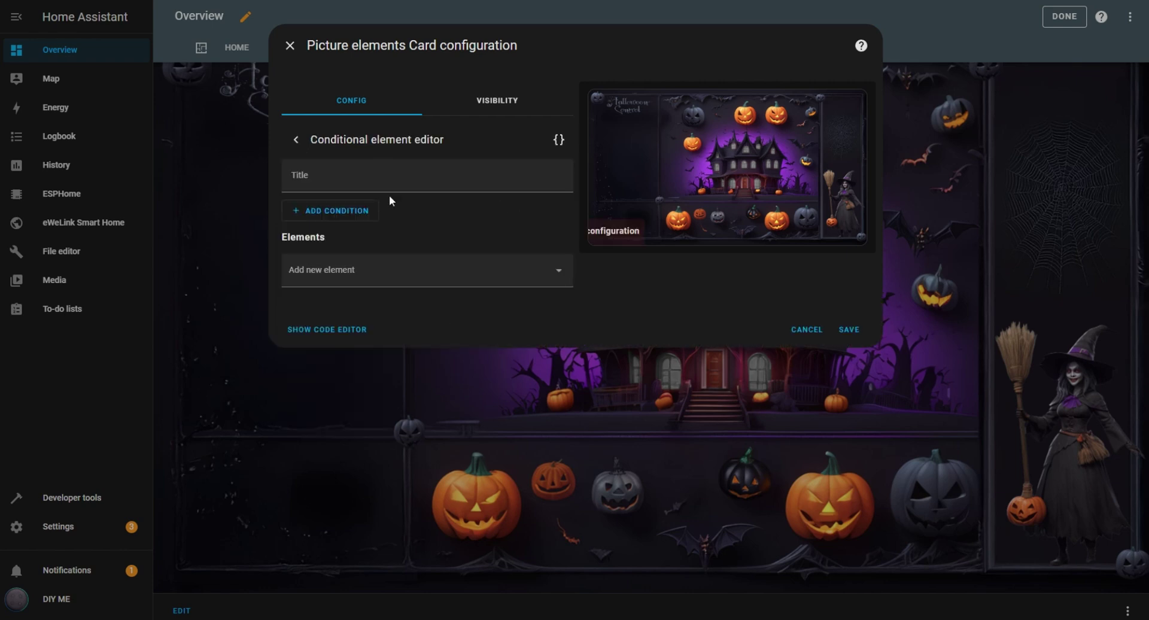
click(342, 183)
text(Suite)
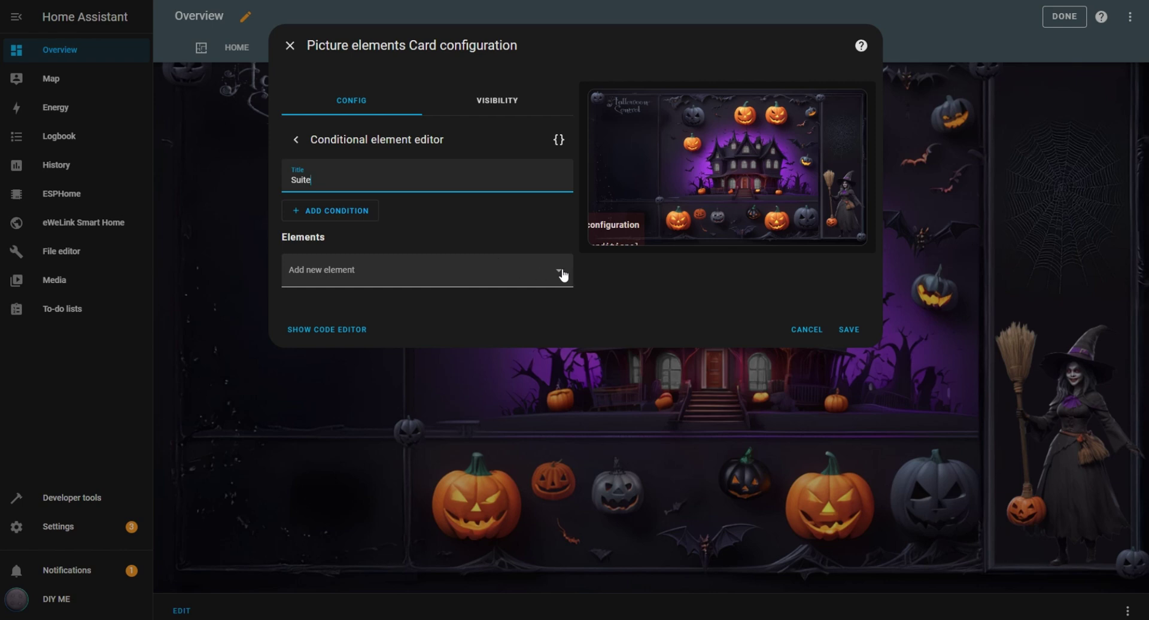
Step: Add an Entity state condition to the Suite conditional element requiring the Bedroom switch to be equal to On
click(357, 216)
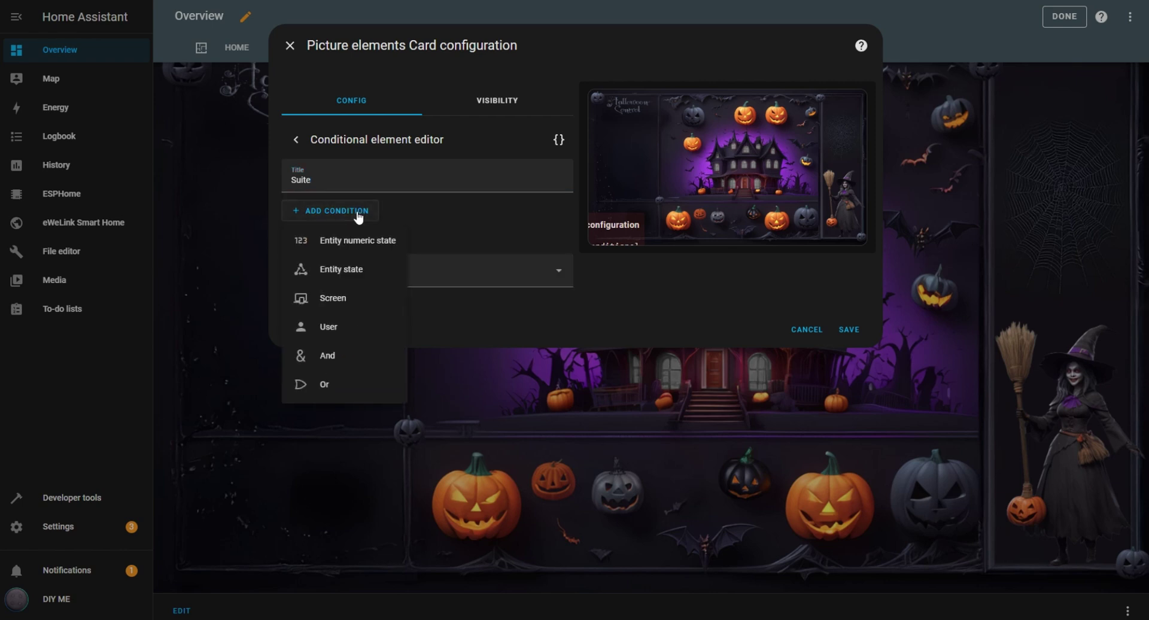
click(352, 274)
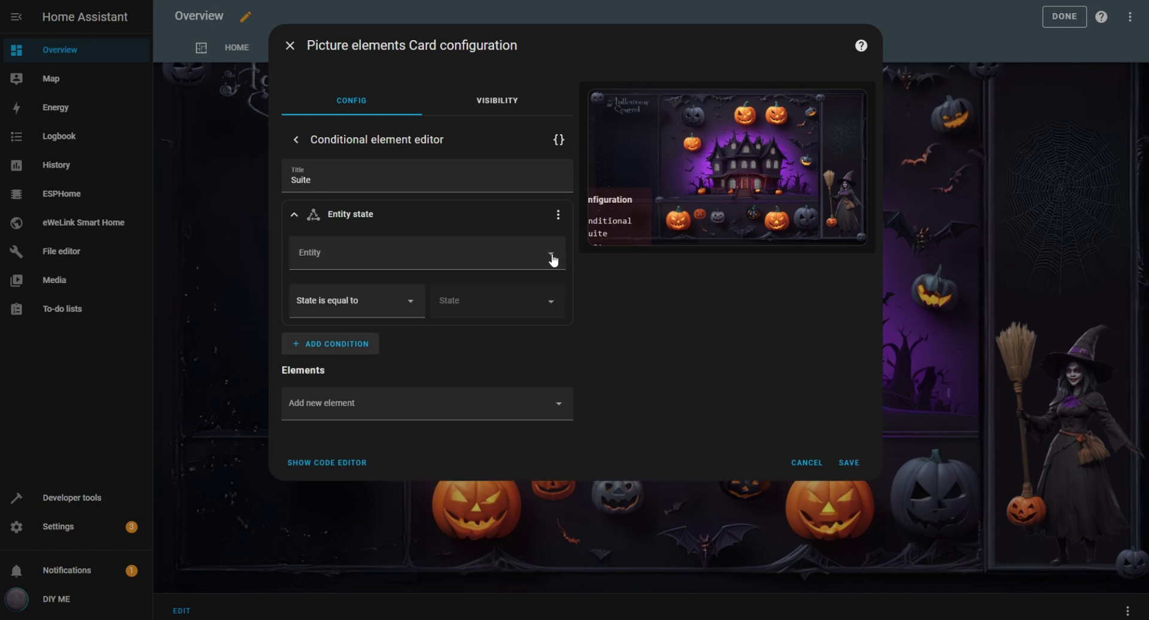
click(537, 255)
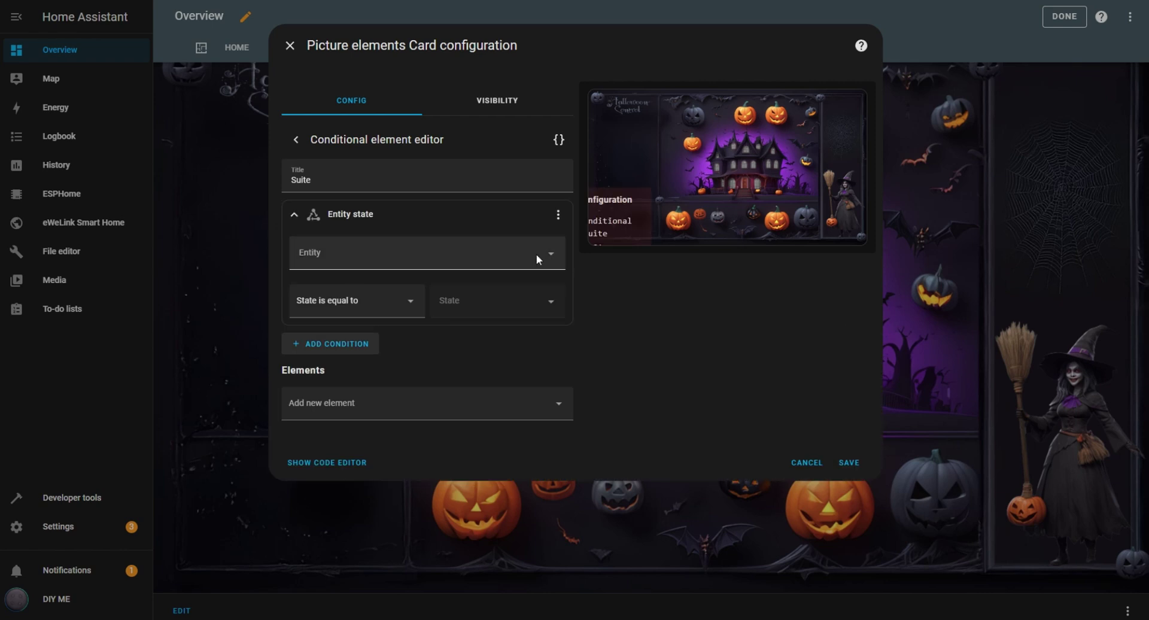
text(bed)
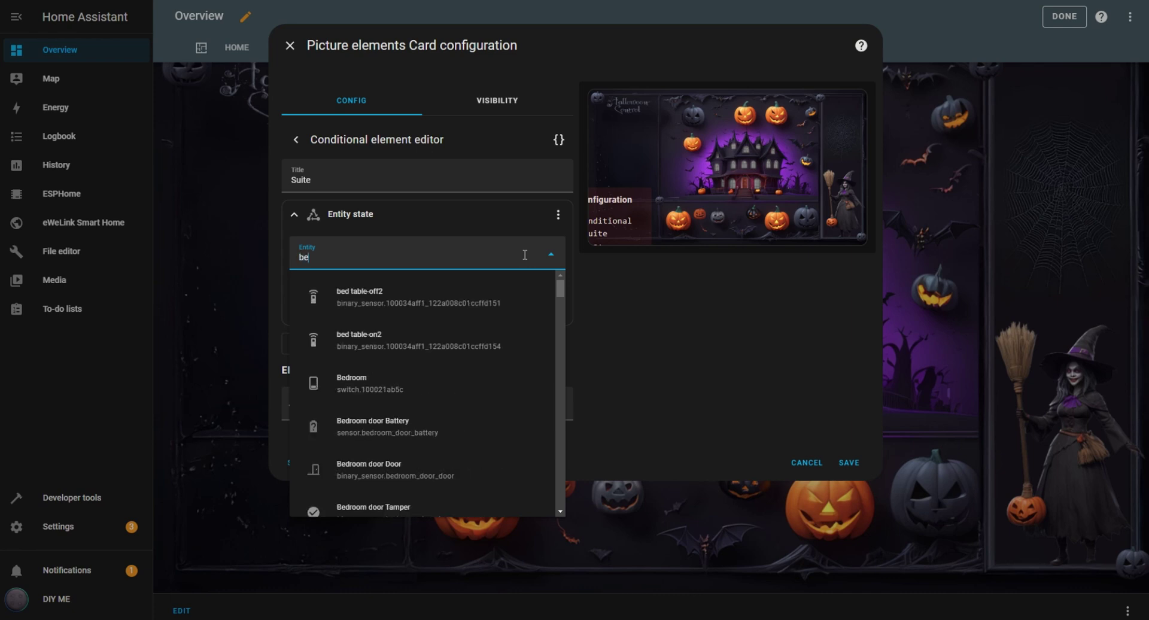
click(350, 379)
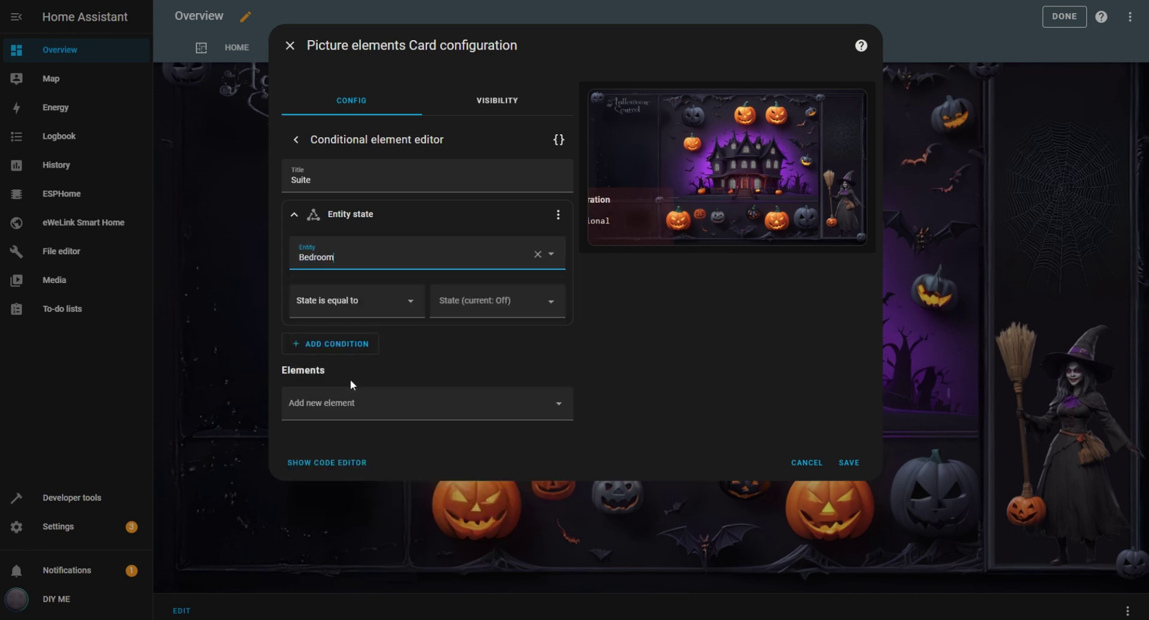
click(545, 302)
click(455, 335)
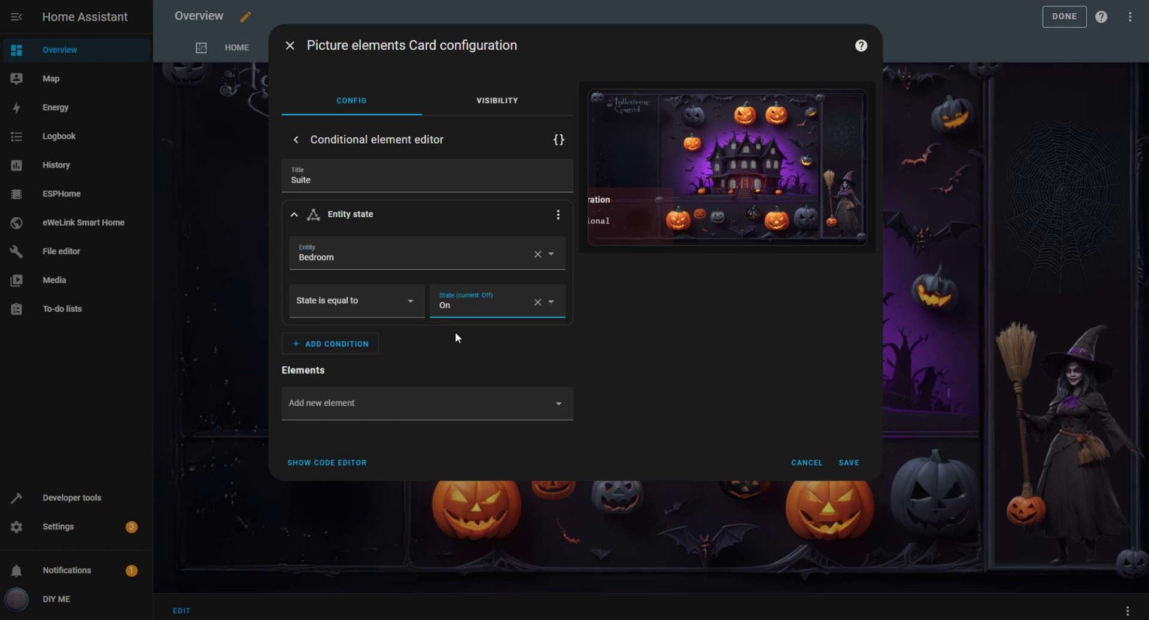
Step: Add an Image element inside the Suite conditional, using the local path /local/halloween/windowsuiteON.png
click(559, 410)
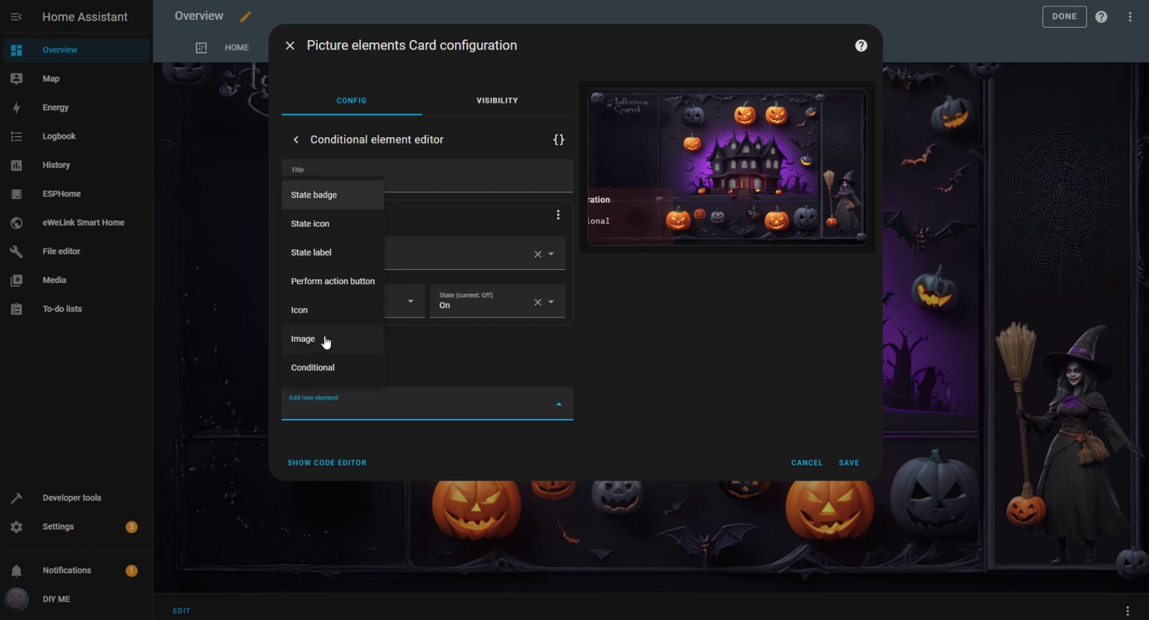
click(307, 345)
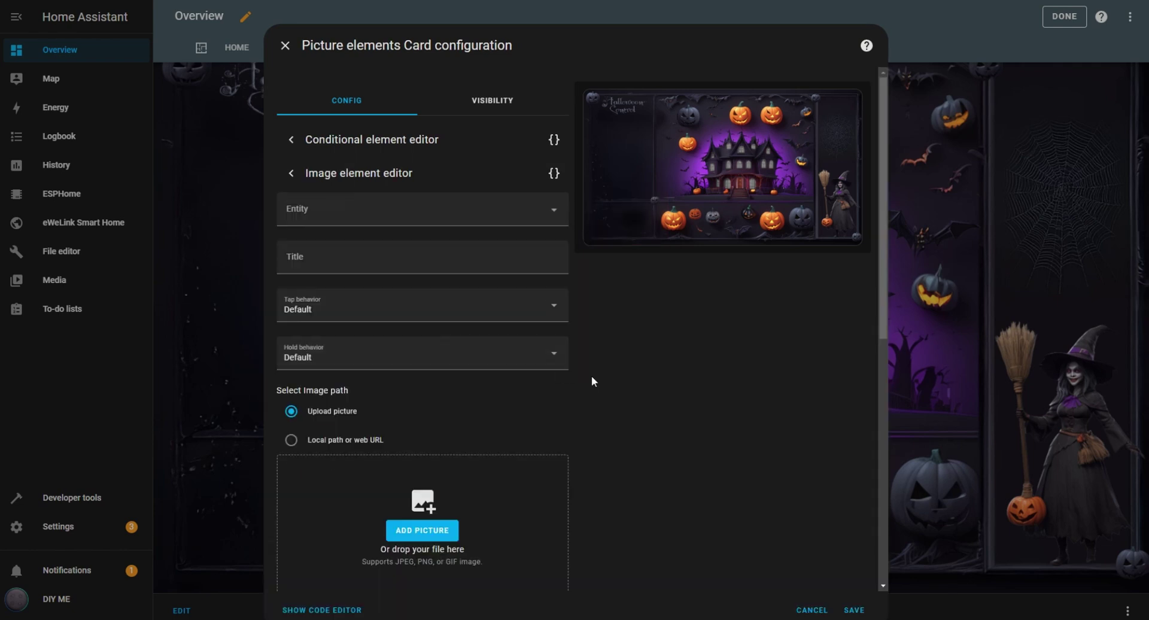
scroll(546, 391, down, 3)
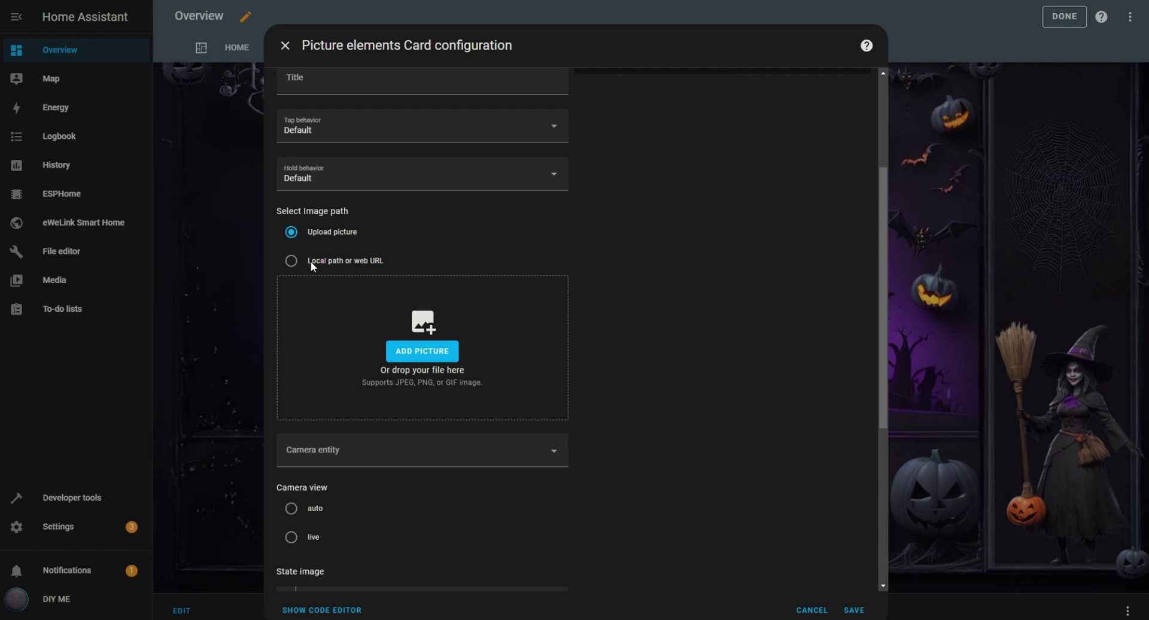
click(311, 261)
click(341, 297)
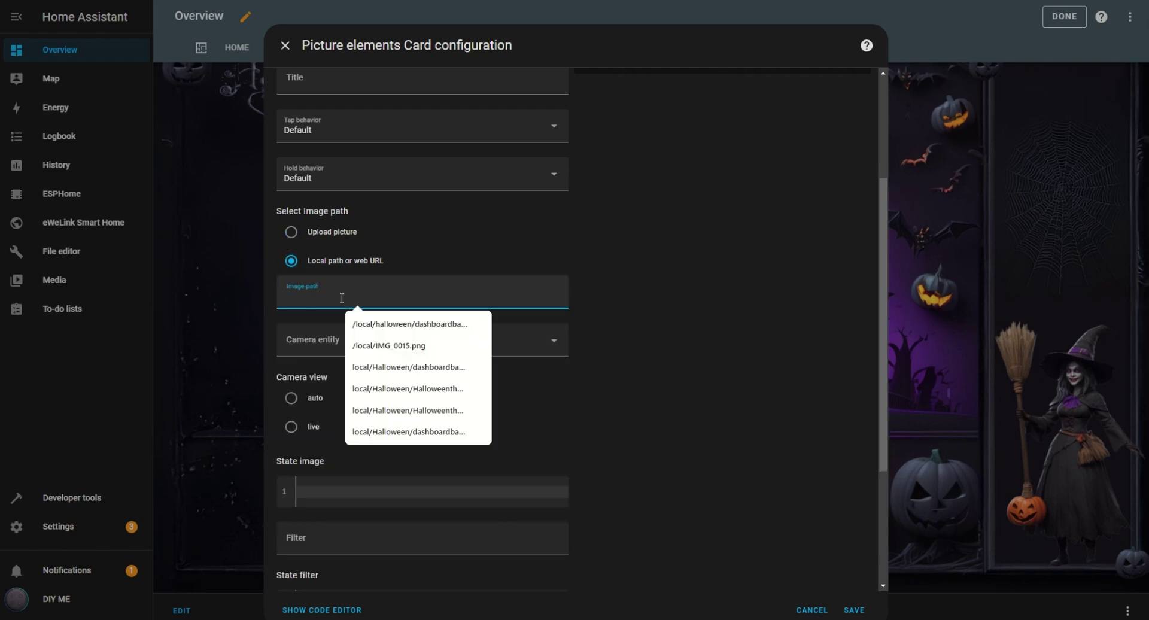
text(/local/halloween/windowsuiteON.png)
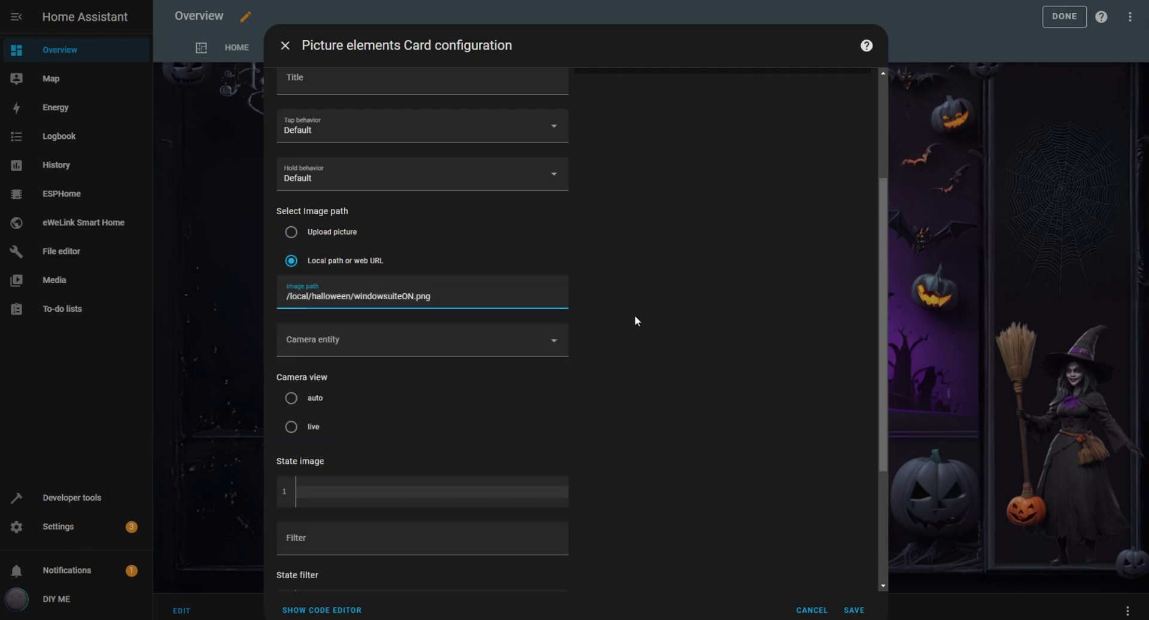
Step: Add width: 100% to the Suite image element's style and save the card
scroll(635, 316, down, 5)
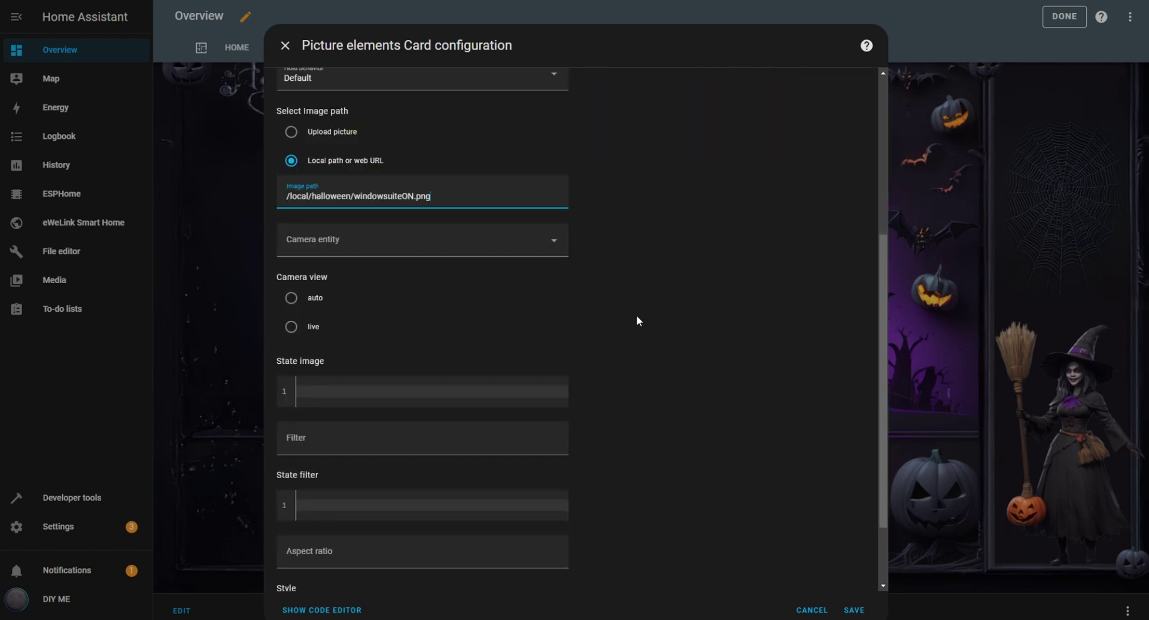
scroll(637, 316, down, 2)
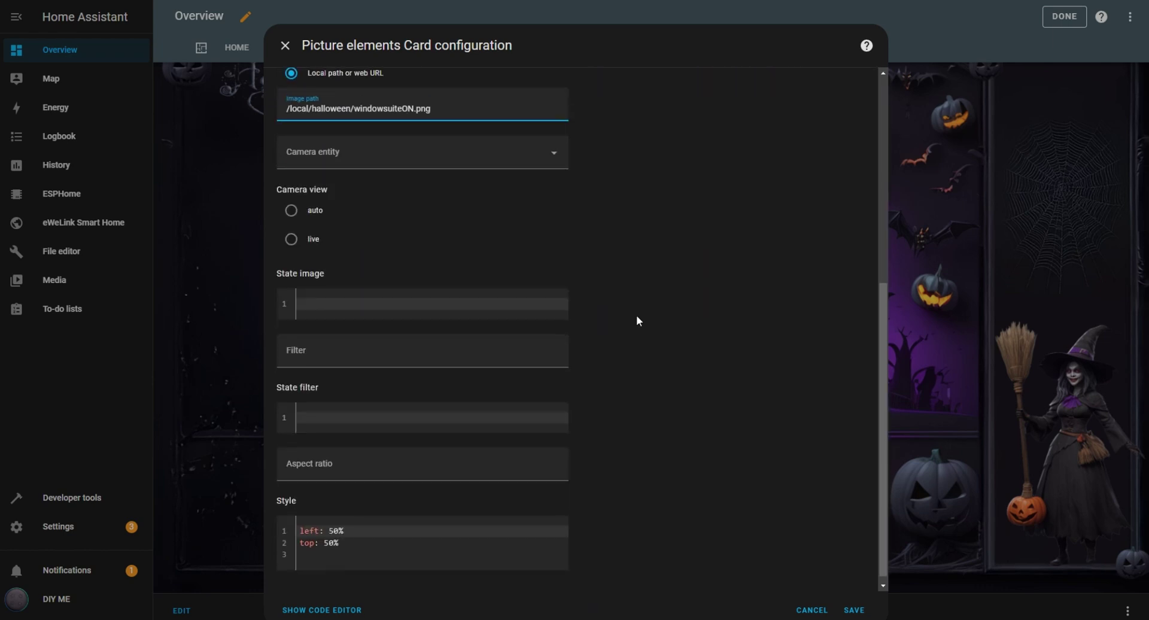
click(360, 540)
key(Return)
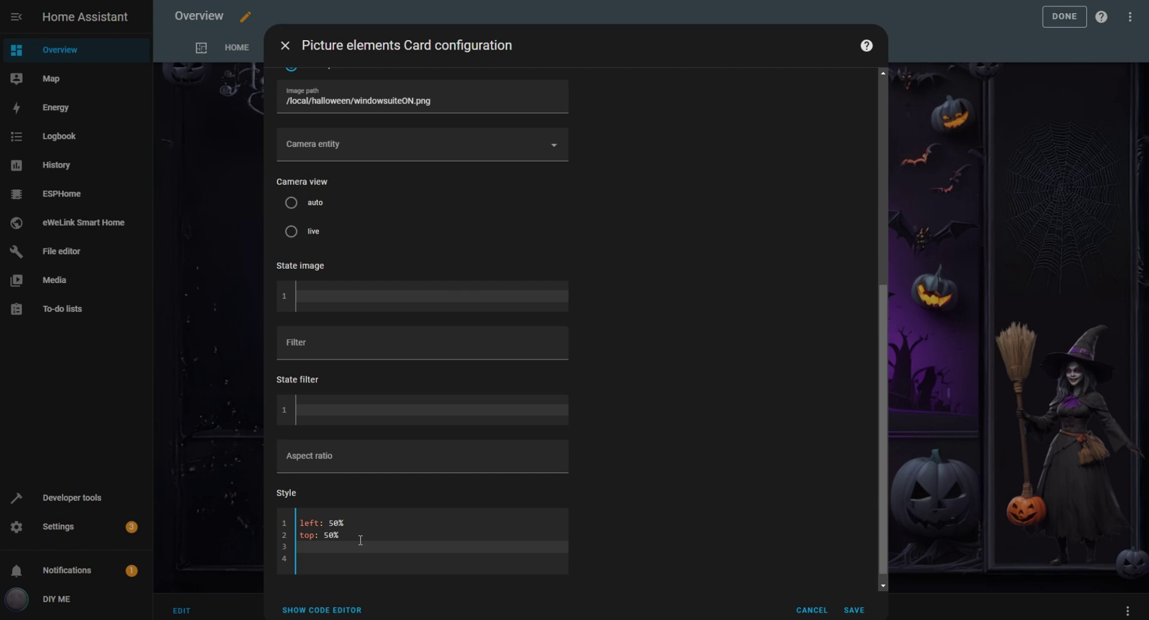
text(width: 100%)
click(854, 610)
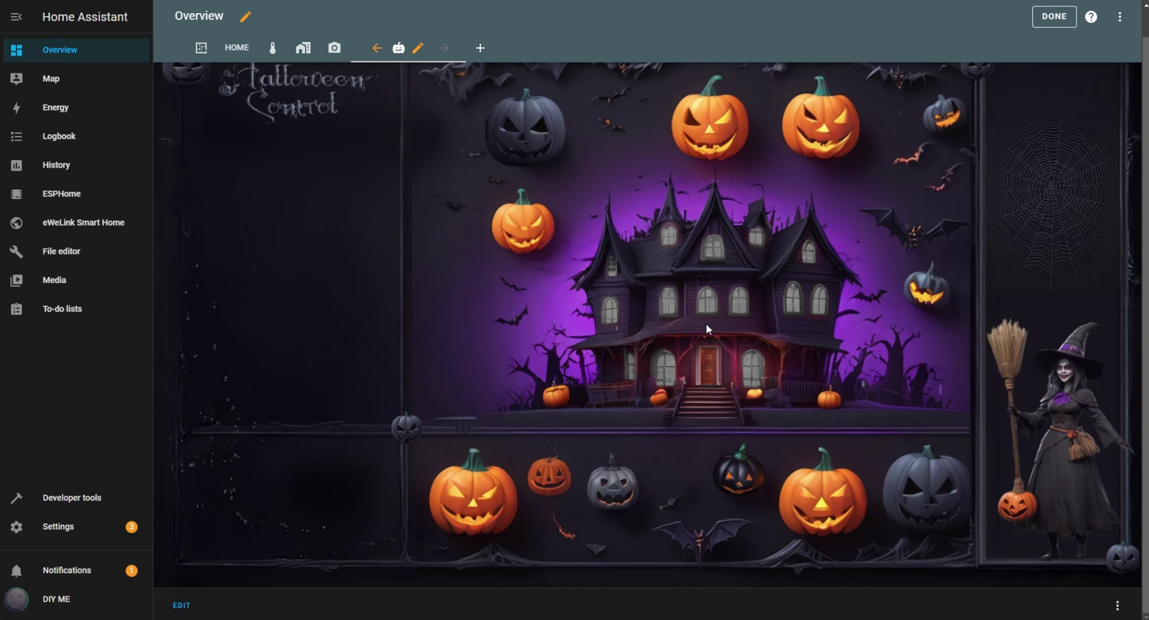
Step: Check the suite window lighting on the Halloween view and review the DinningRoom conditional element's condition and image
click(798, 324)
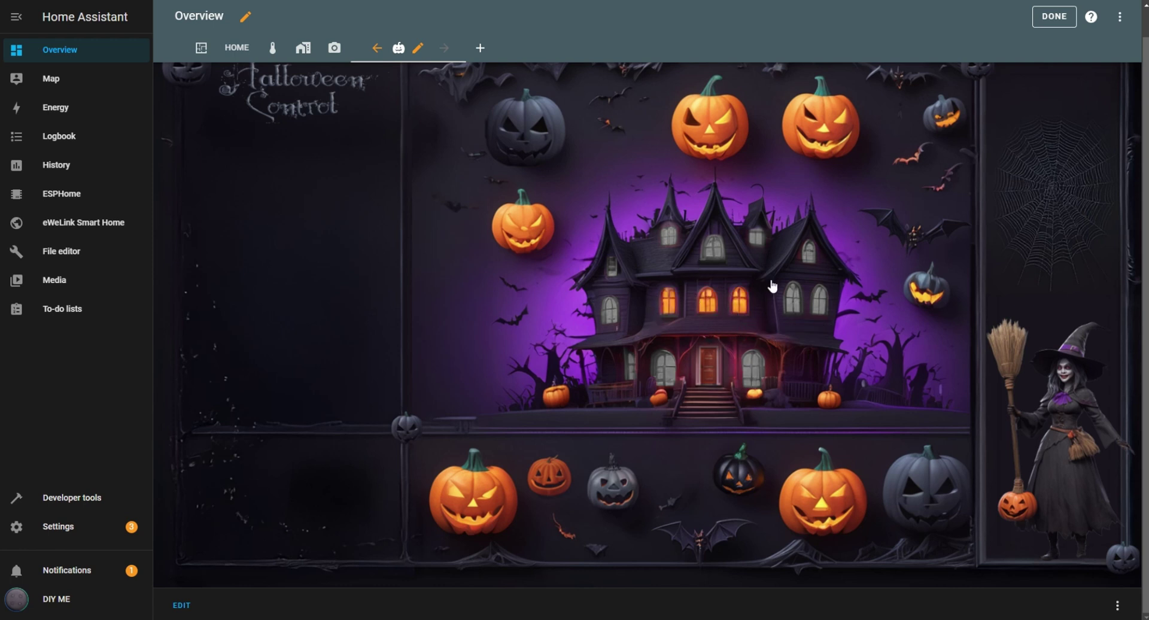
click(770, 299)
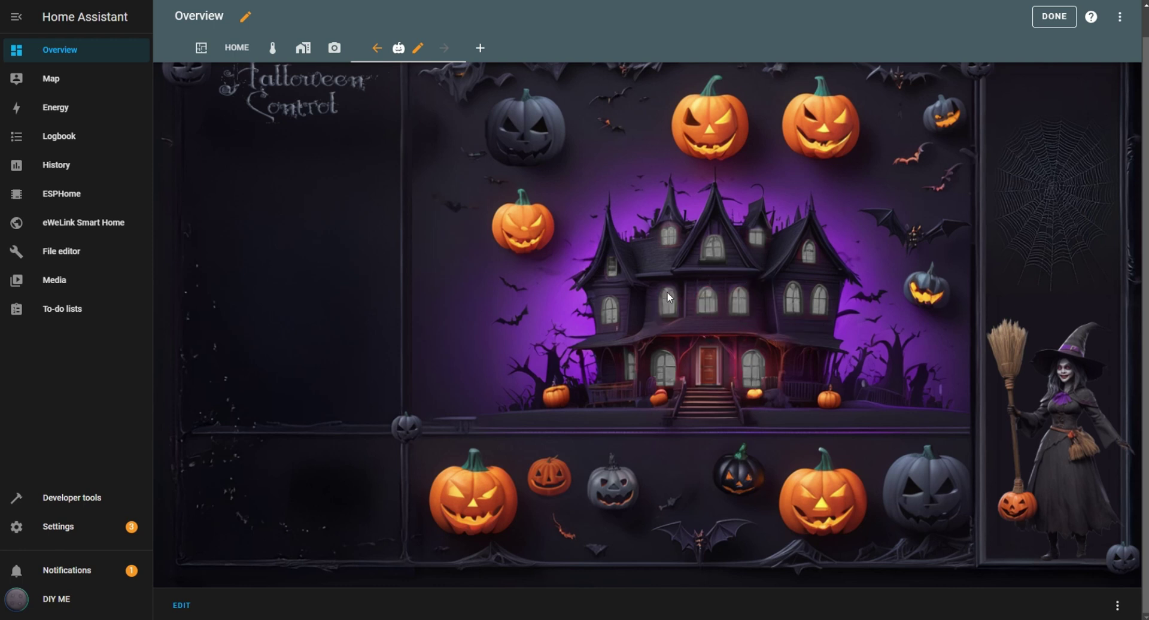
click(770, 311)
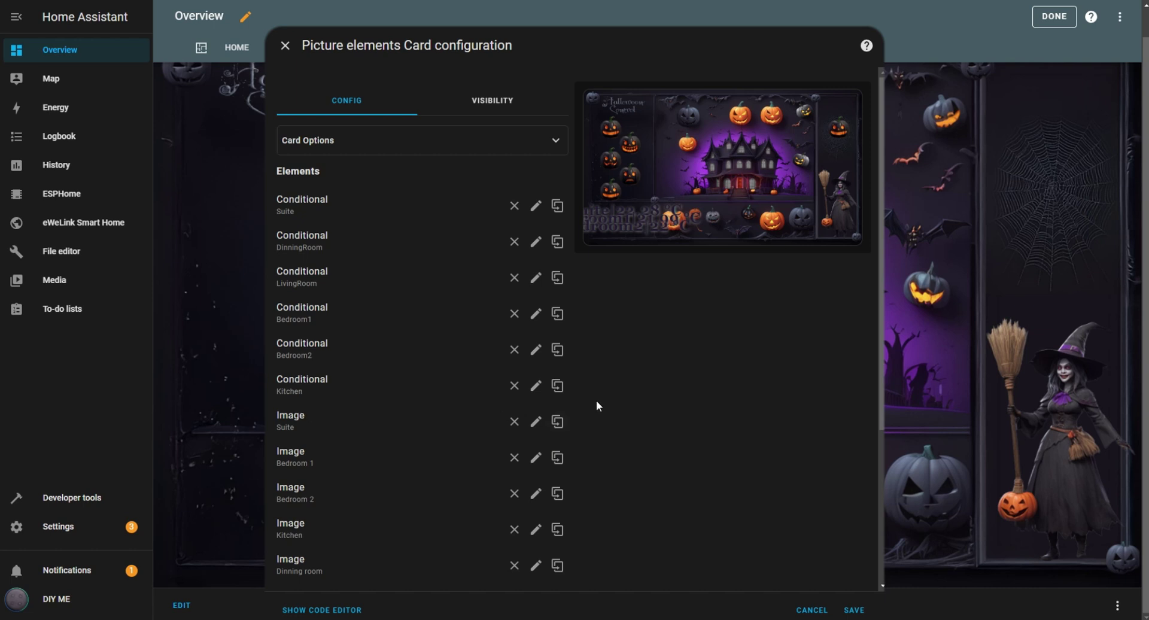
click(533, 247)
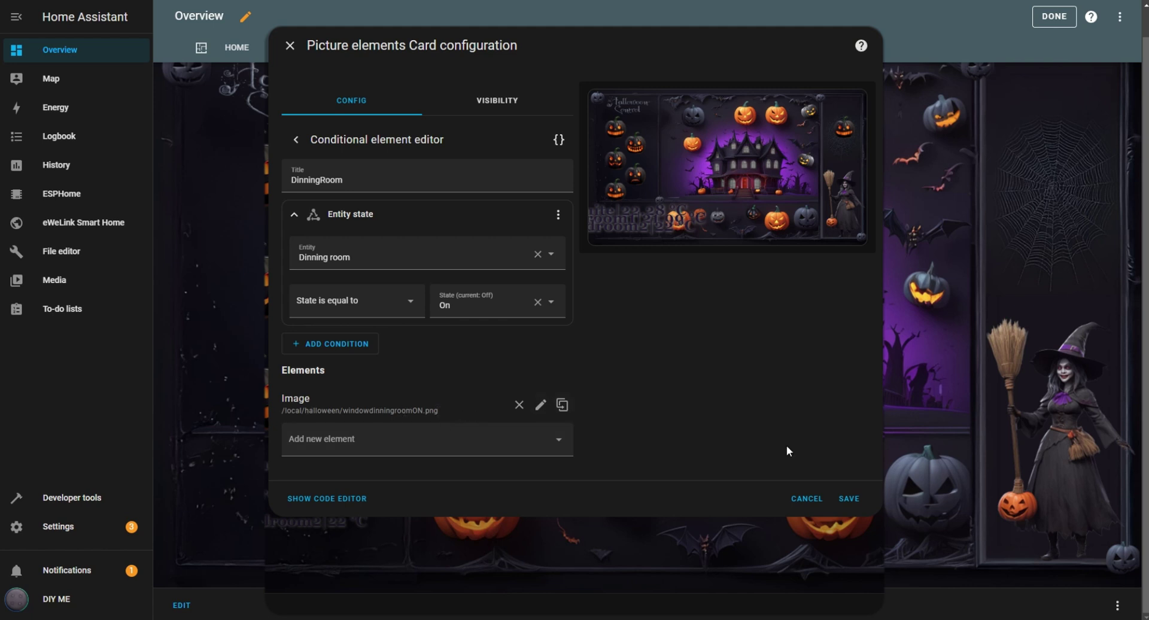
click(295, 140)
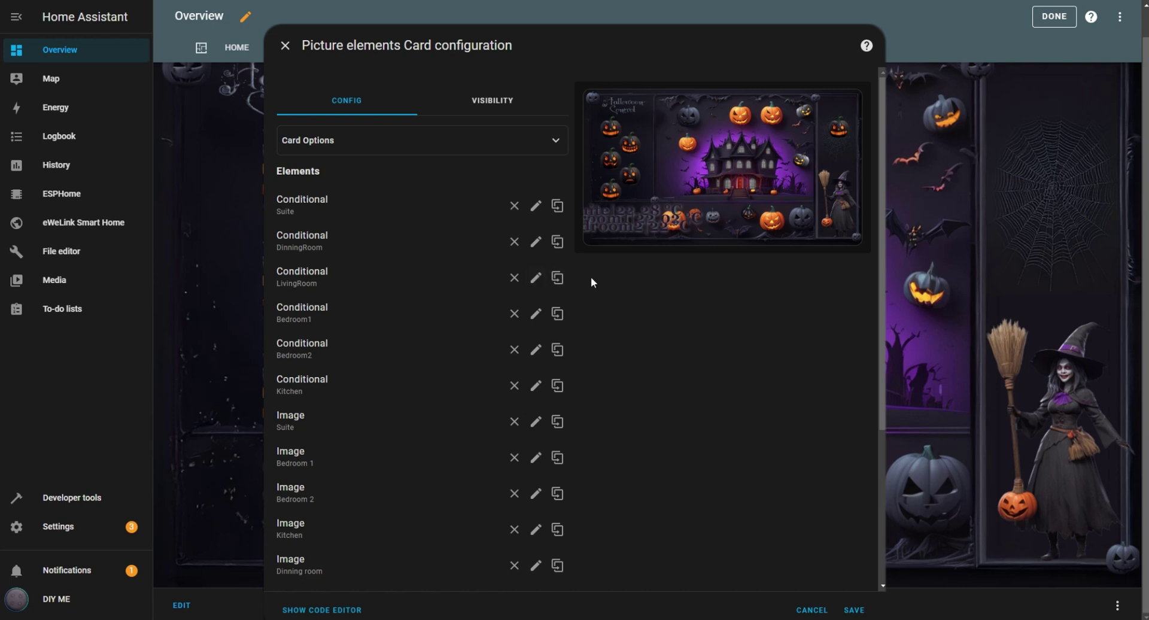
Step: Duplicate the LivingRoom conditional element, retitle the copy Kitchen and set its condition entity to Kitchen
click(556, 278)
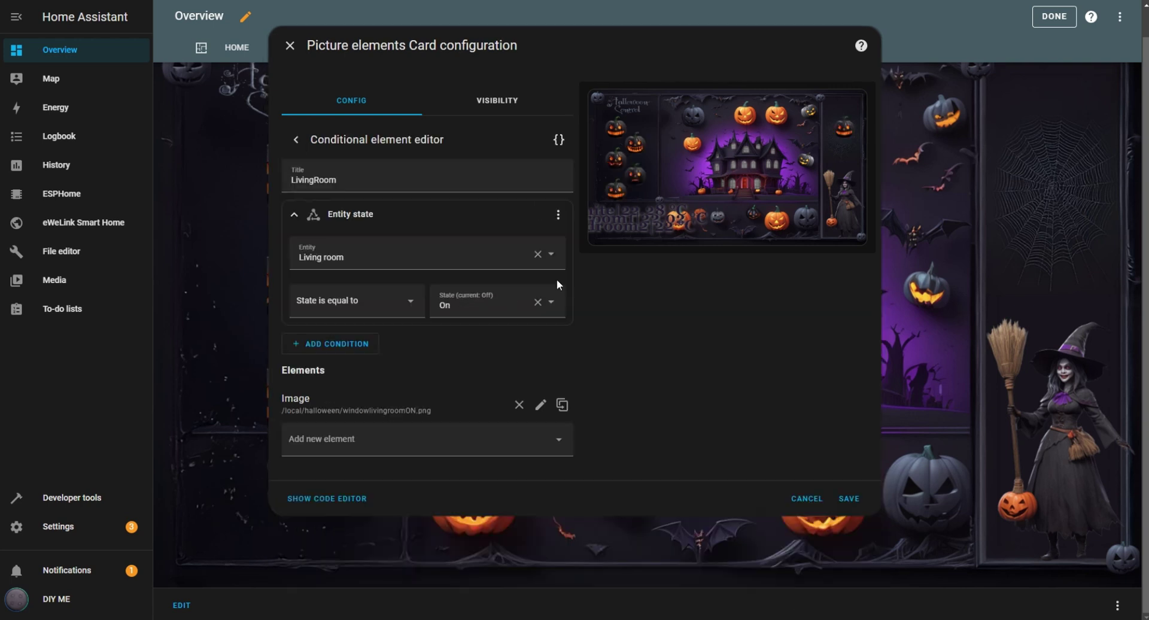
click(393, 159)
key(ctrl+a)
text(Kitchen)
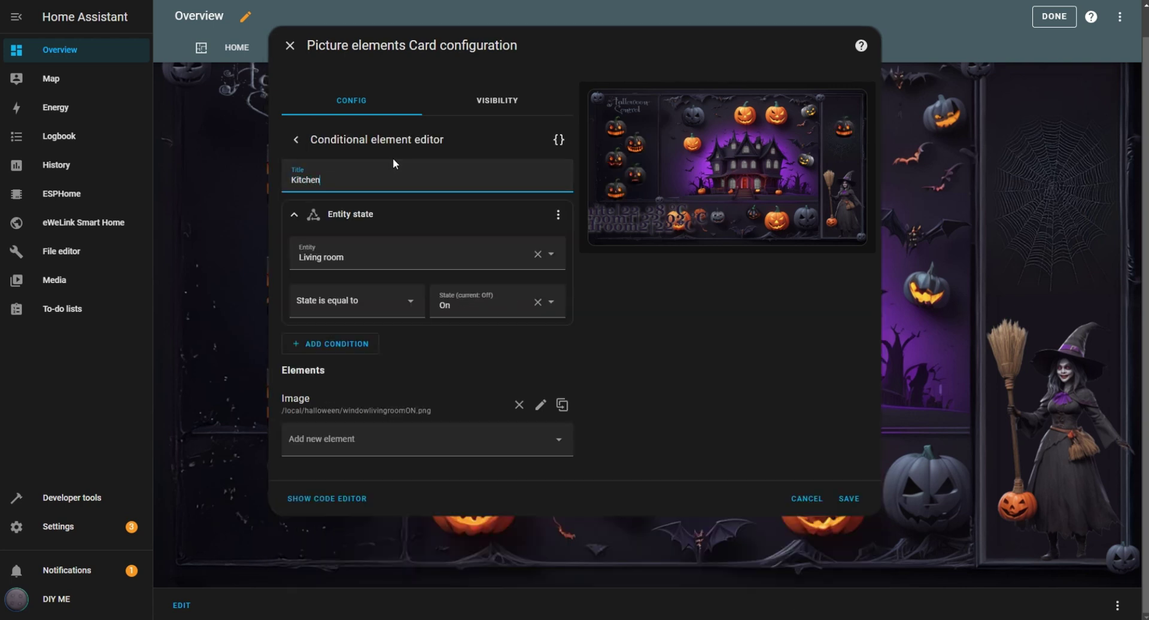
click(537, 254)
text(Kitchen)
click(367, 328)
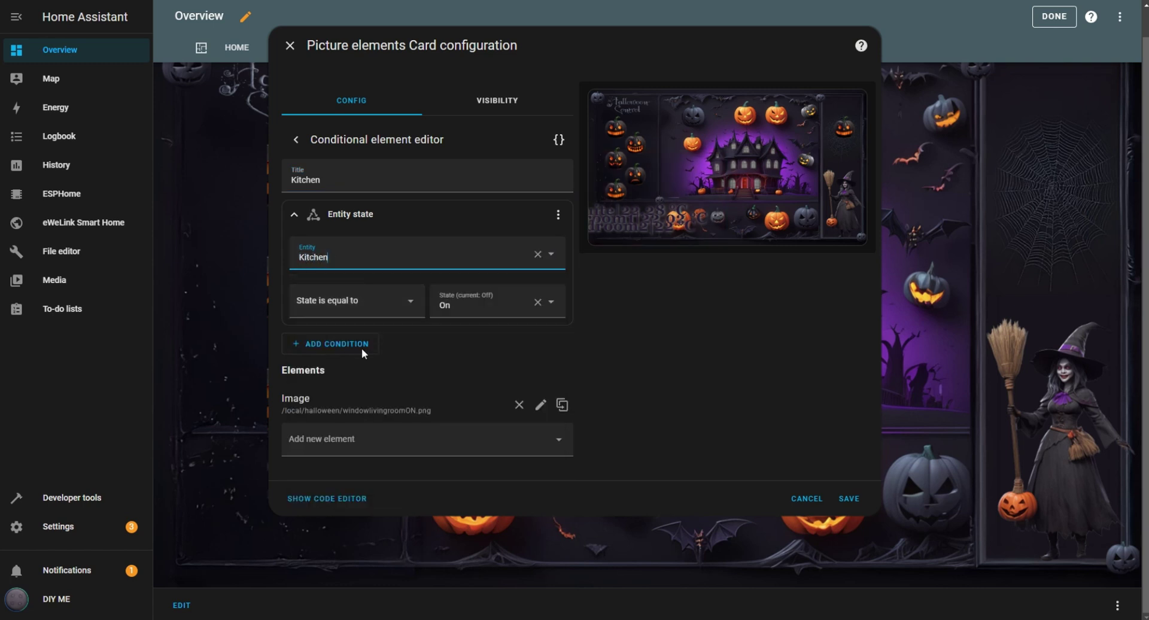
Step: Set the Kitchen conditional's image path to \local\halloween\windowkitchenON.png and save the card
click(540, 405)
click(472, 476)
key(ctrl+a)
key(ctrl+v)
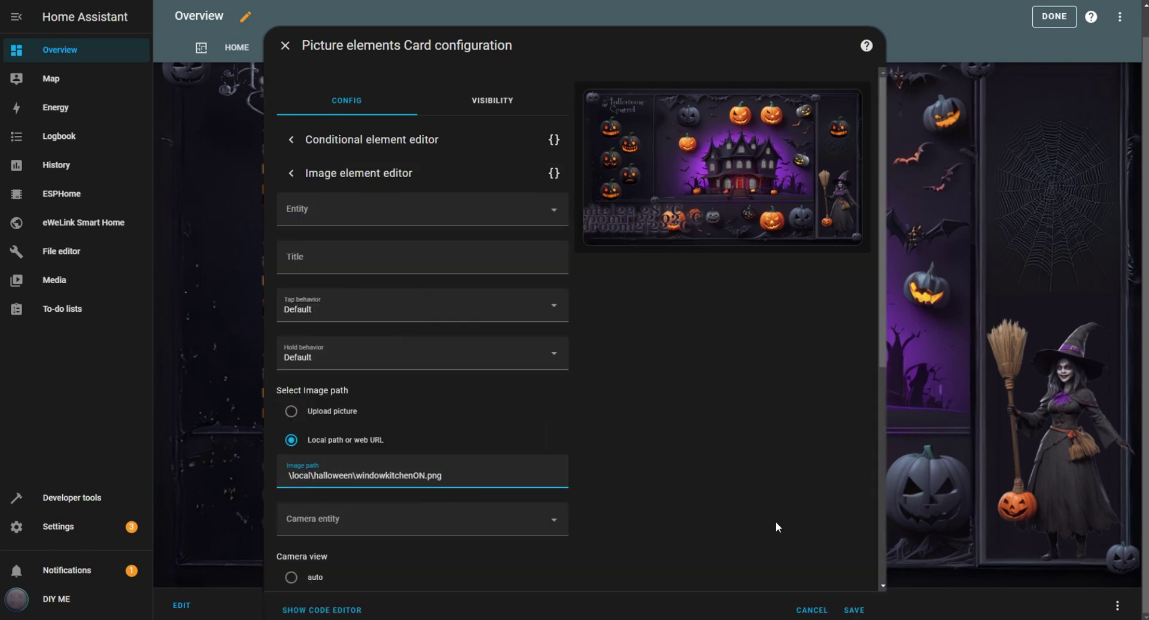
click(855, 610)
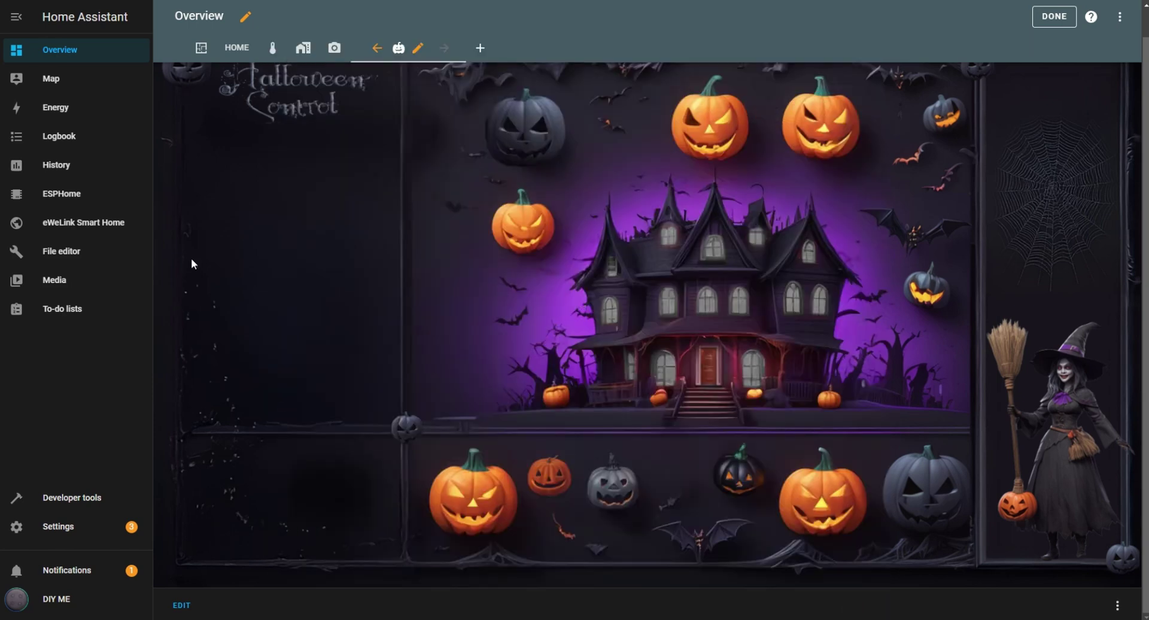
Step: Upload angrypumpkinOFF.png to the homeassistant/www/halloween folder in the File editor
click(63, 255)
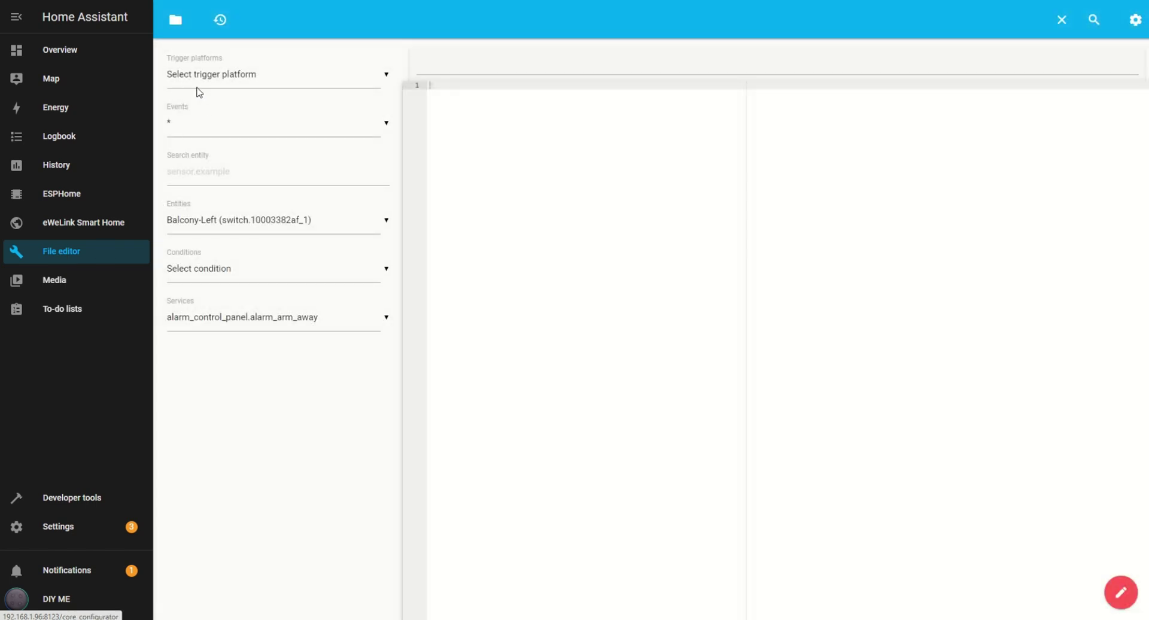
click(175, 19)
scroll(245, 395, down, 3)
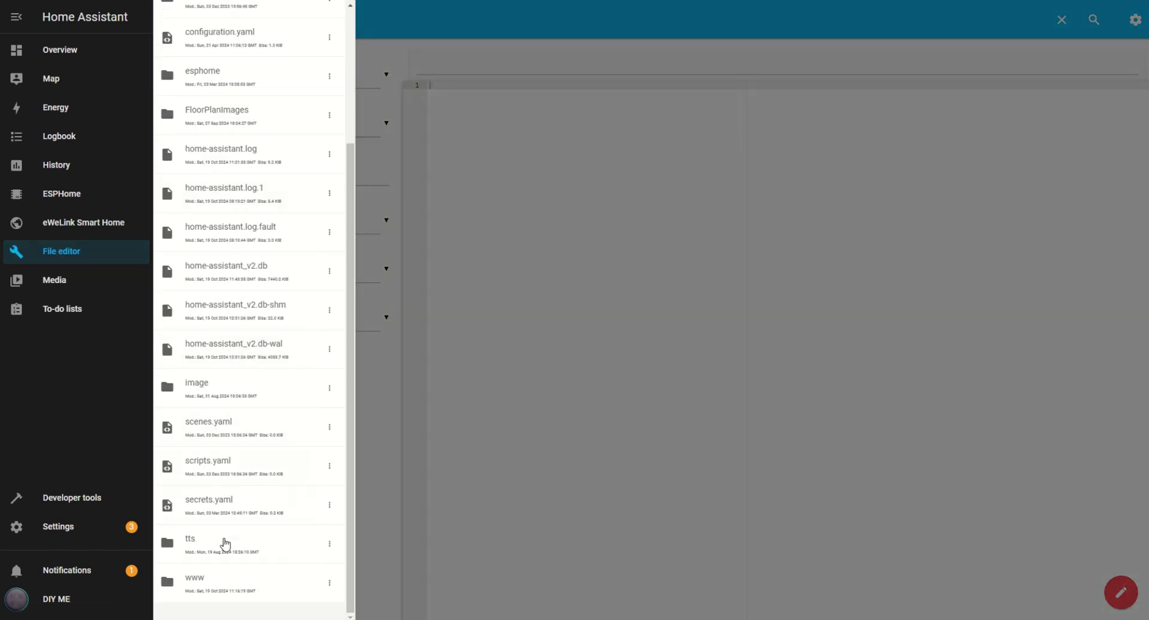
click(228, 591)
click(226, 350)
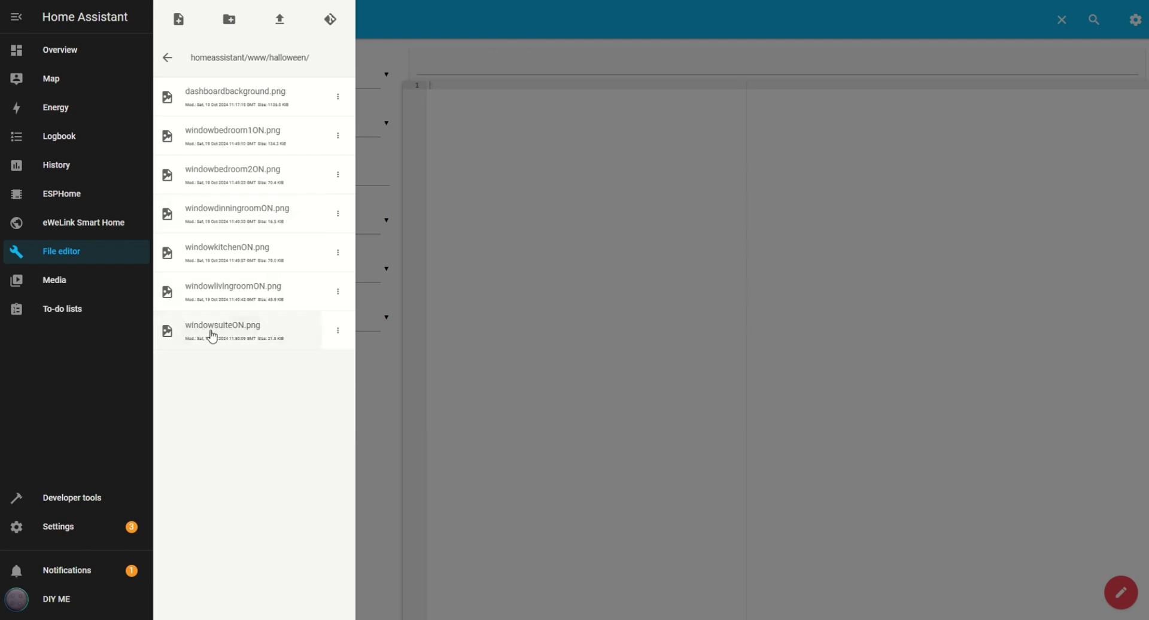
click(285, 32)
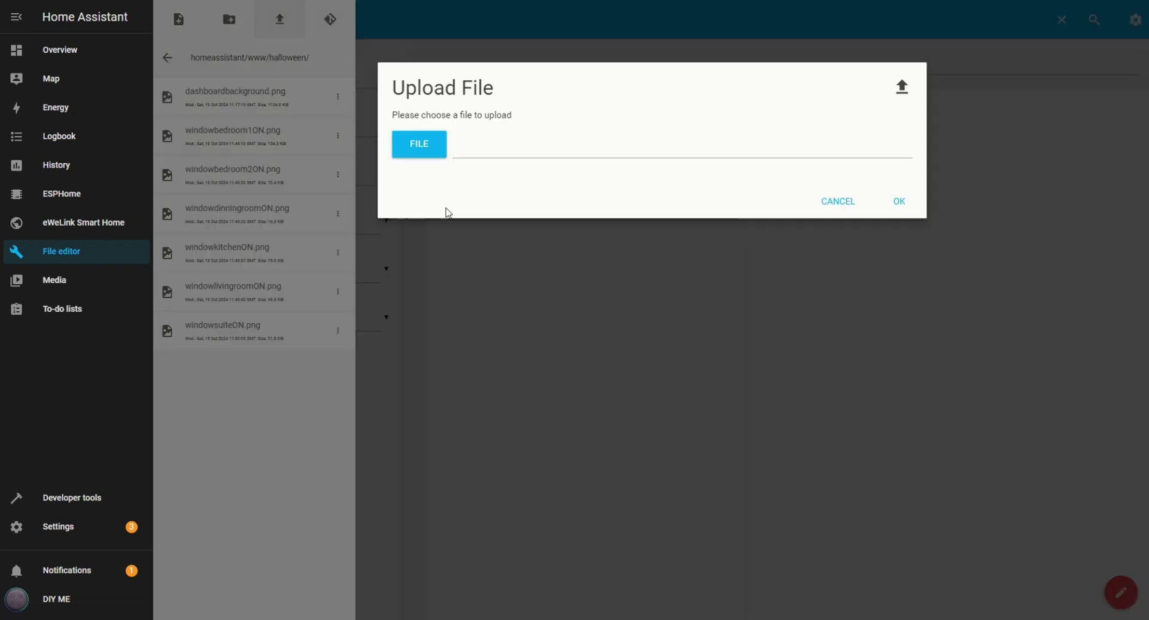
click(418, 148)
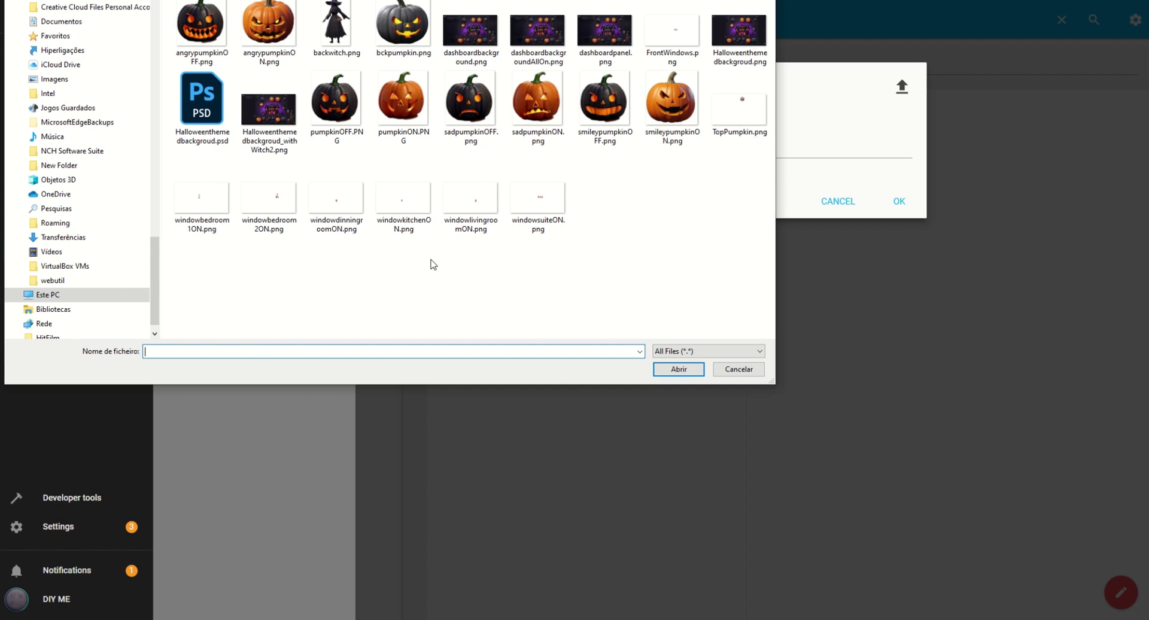
double_click(199, 36)
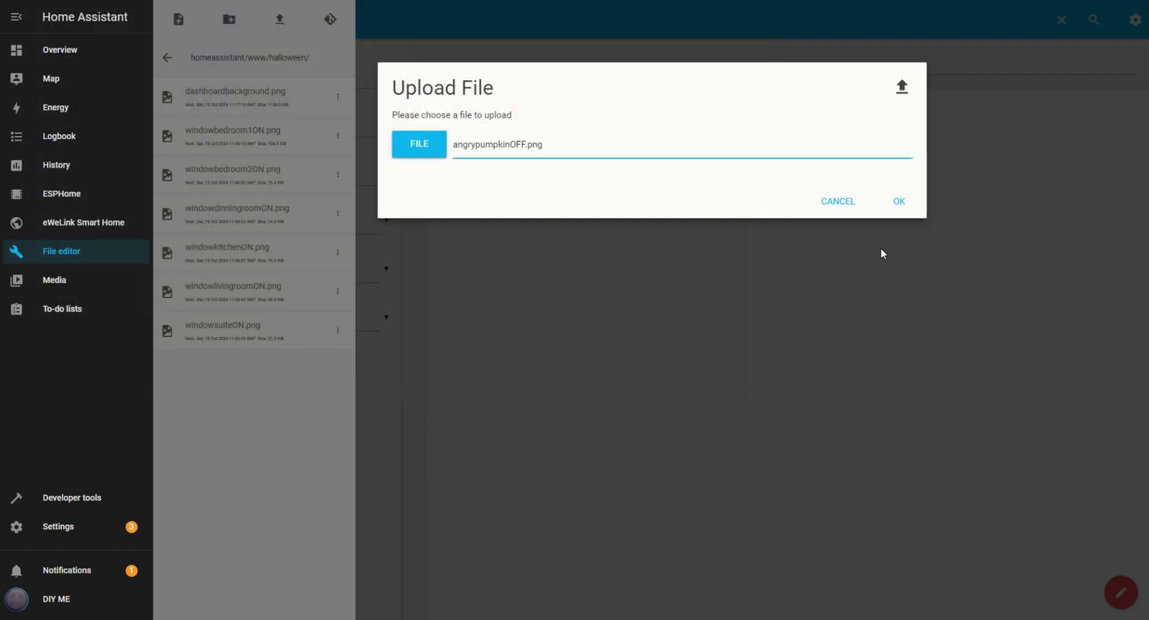
click(900, 201)
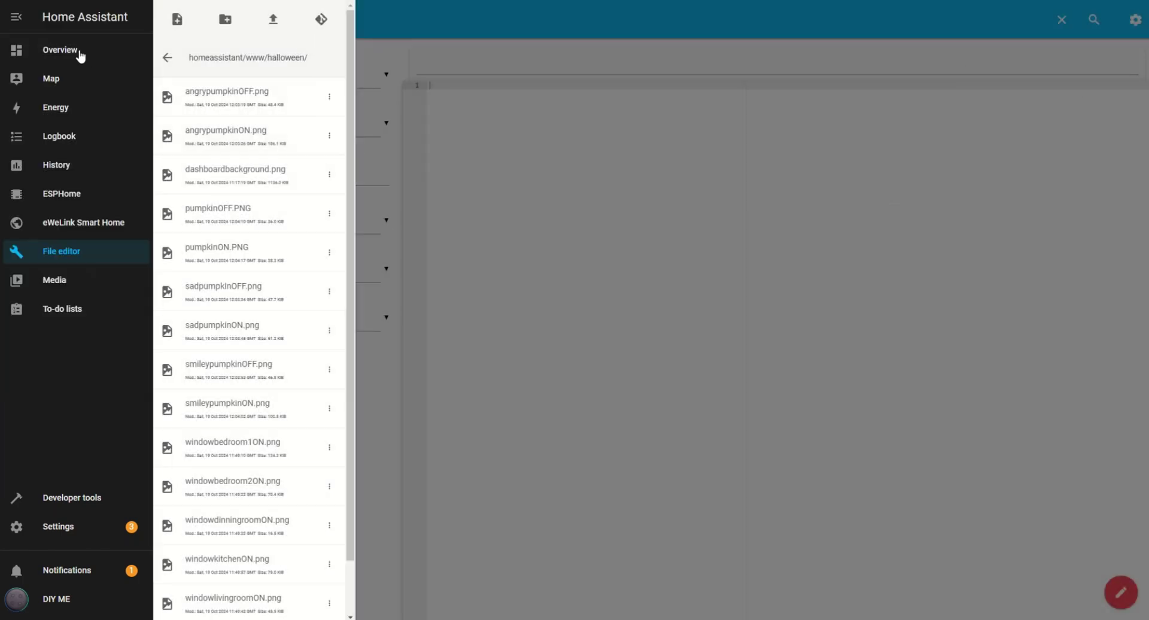
Step: Return to the Halloween view of the Overview dashboard and add an Image element to its Picture elements card
click(43, 51)
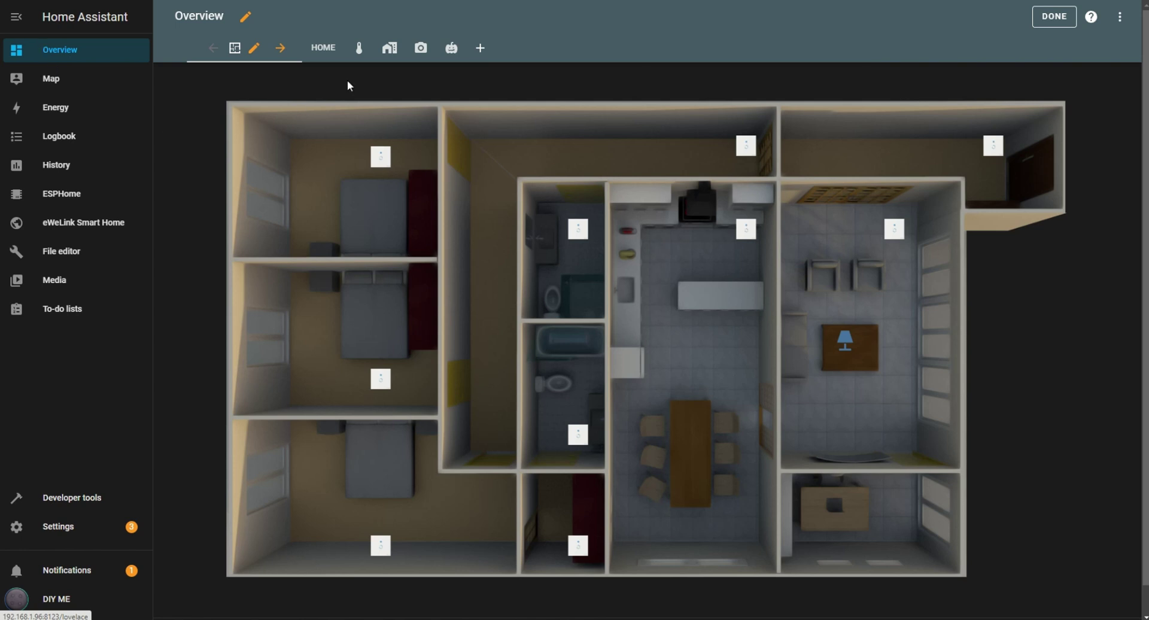
click(456, 50)
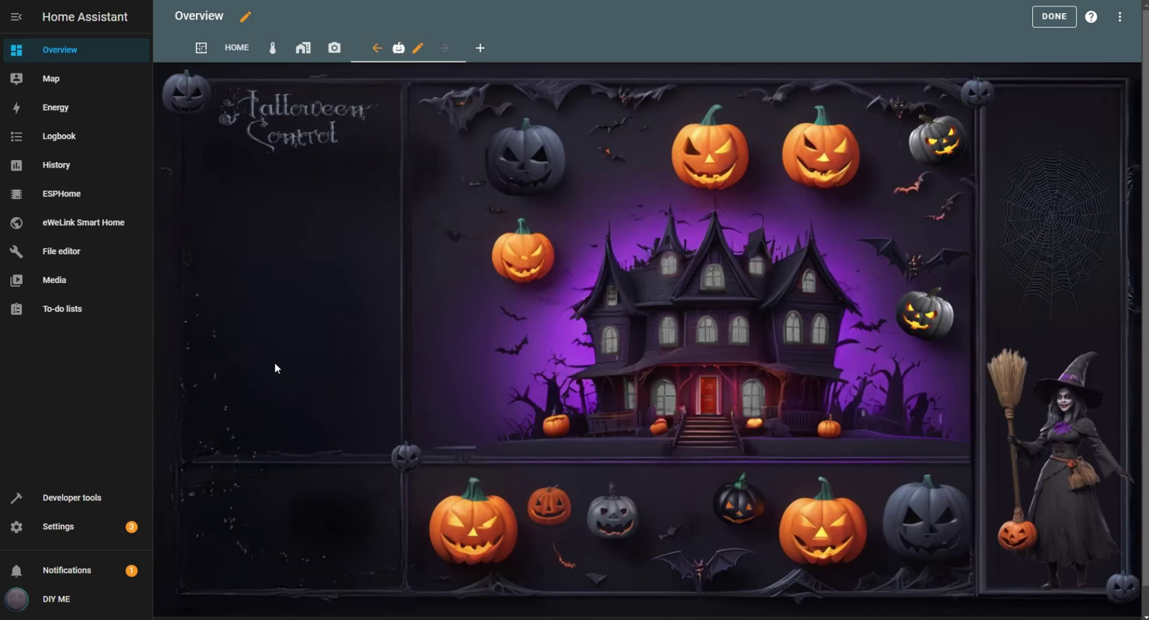
scroll(274, 368, down, 1)
click(182, 605)
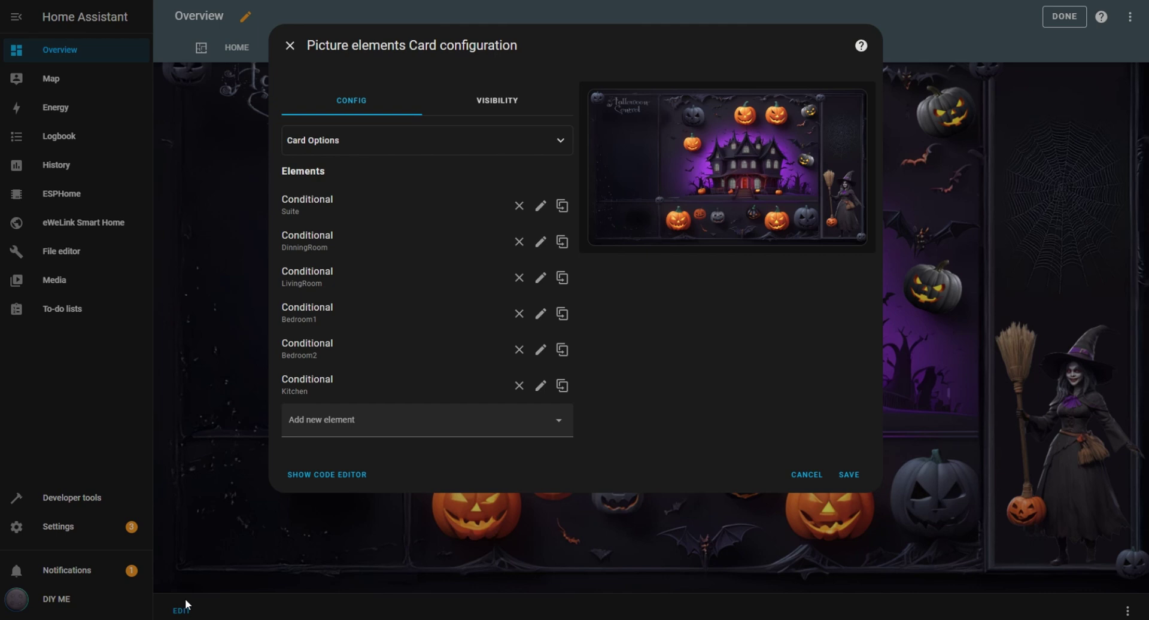
click(558, 420)
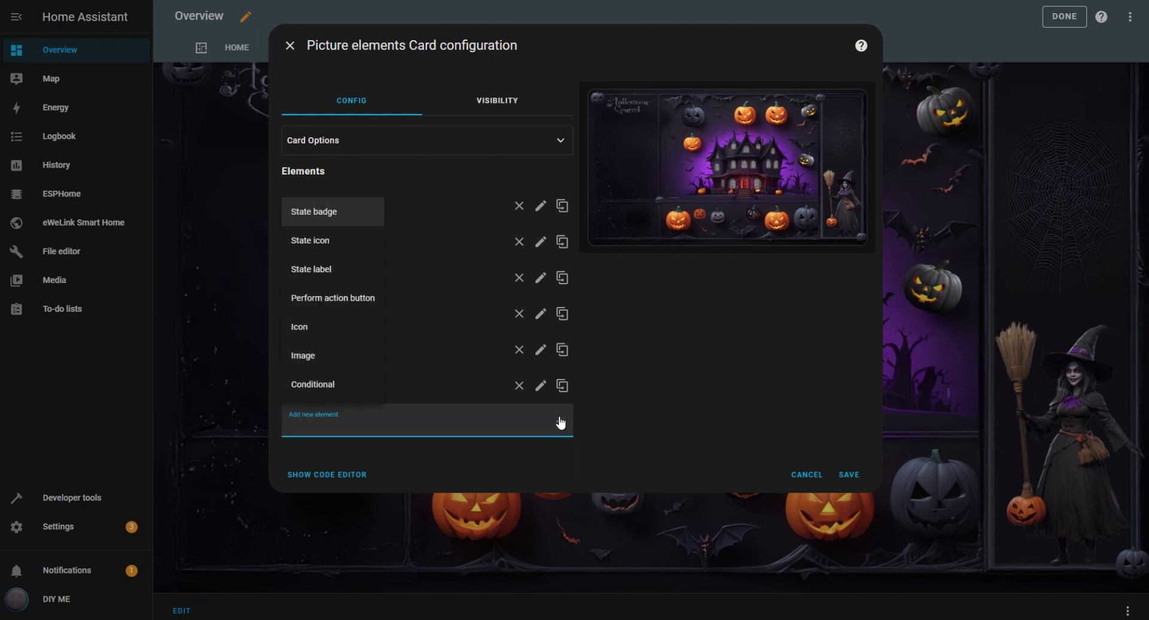
click(304, 357)
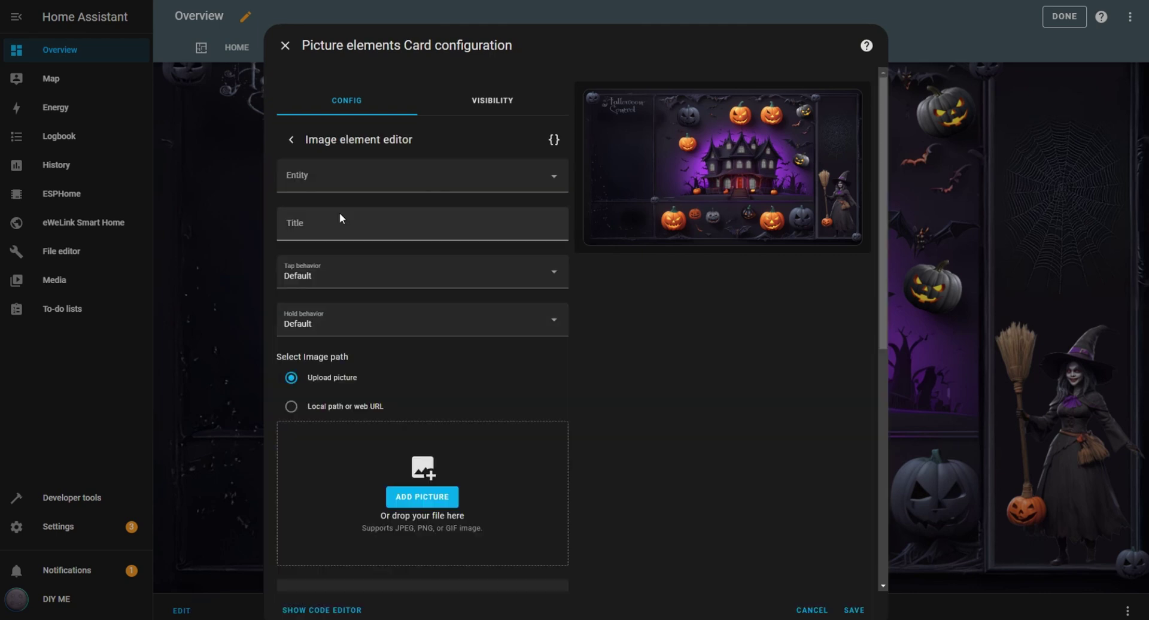
Step: Set the new image element's entity to the Bedroom switch and its title to Suite
click(345, 181)
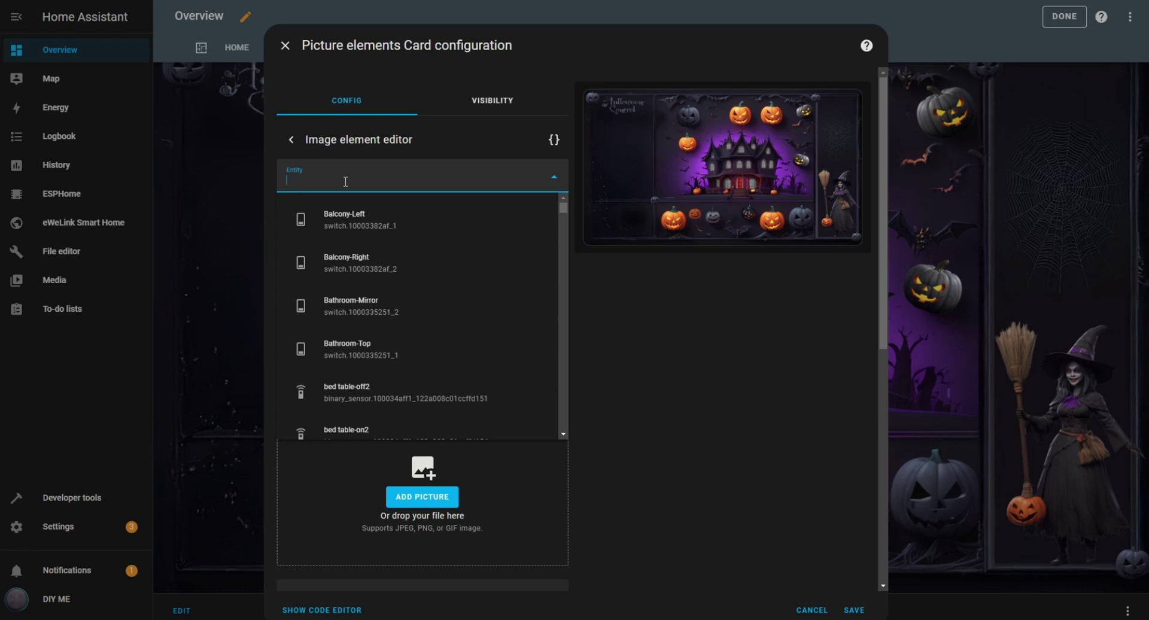
text(bedroo)
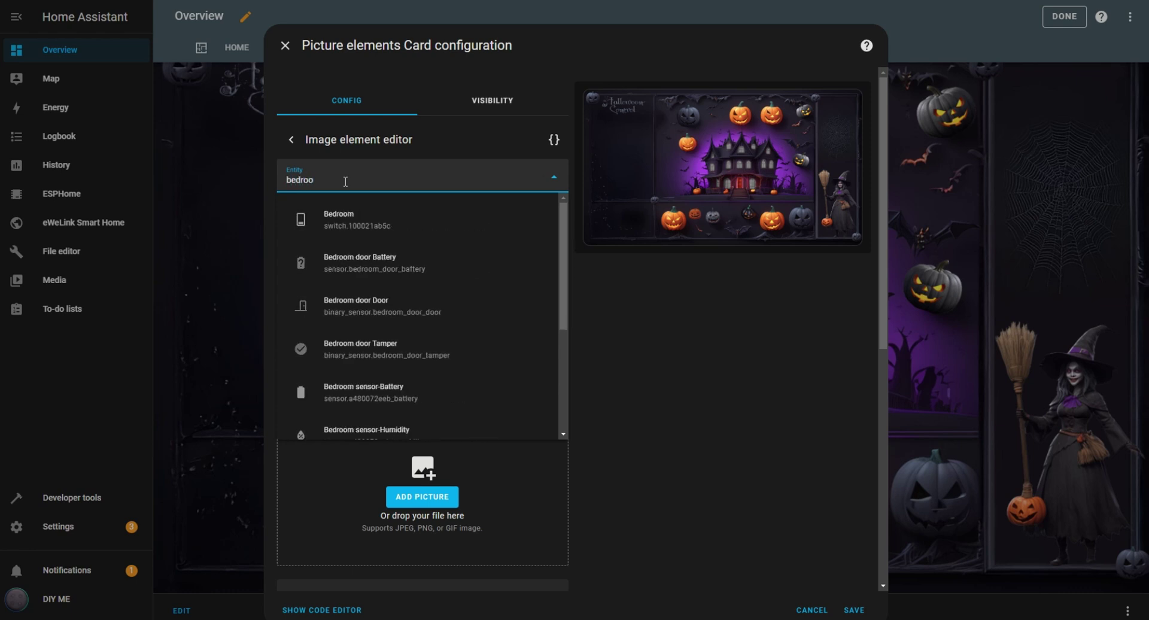
click(341, 221)
click(342, 221)
text(Suite)
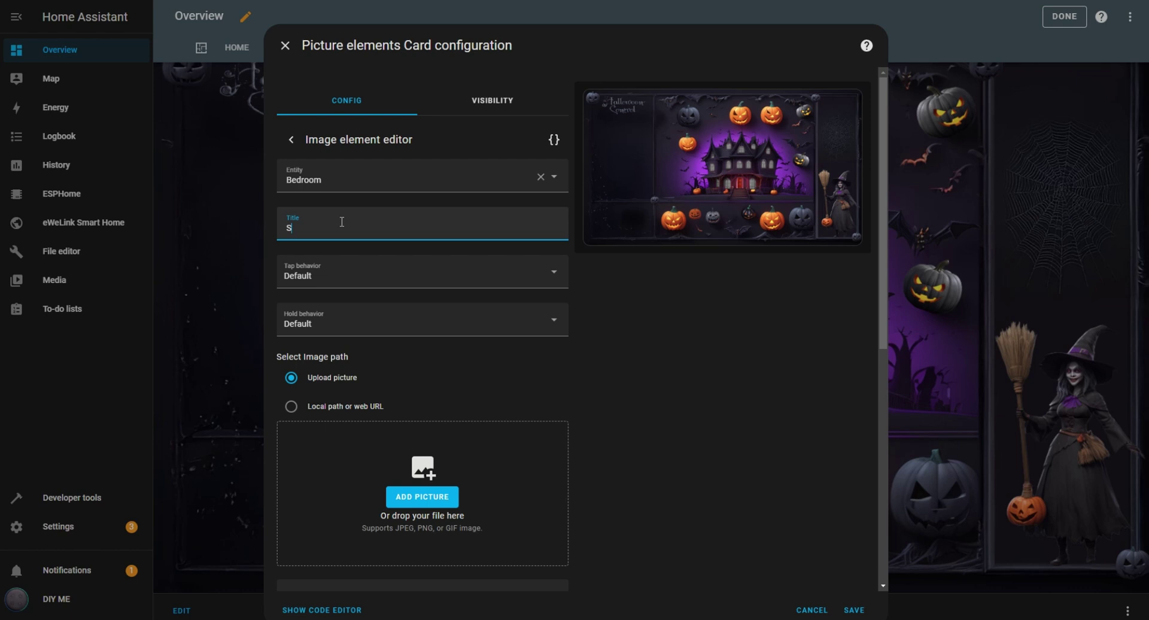
Step: Set the Suite image's tap behavior to Toggle and its hold behavior to More info
click(503, 279)
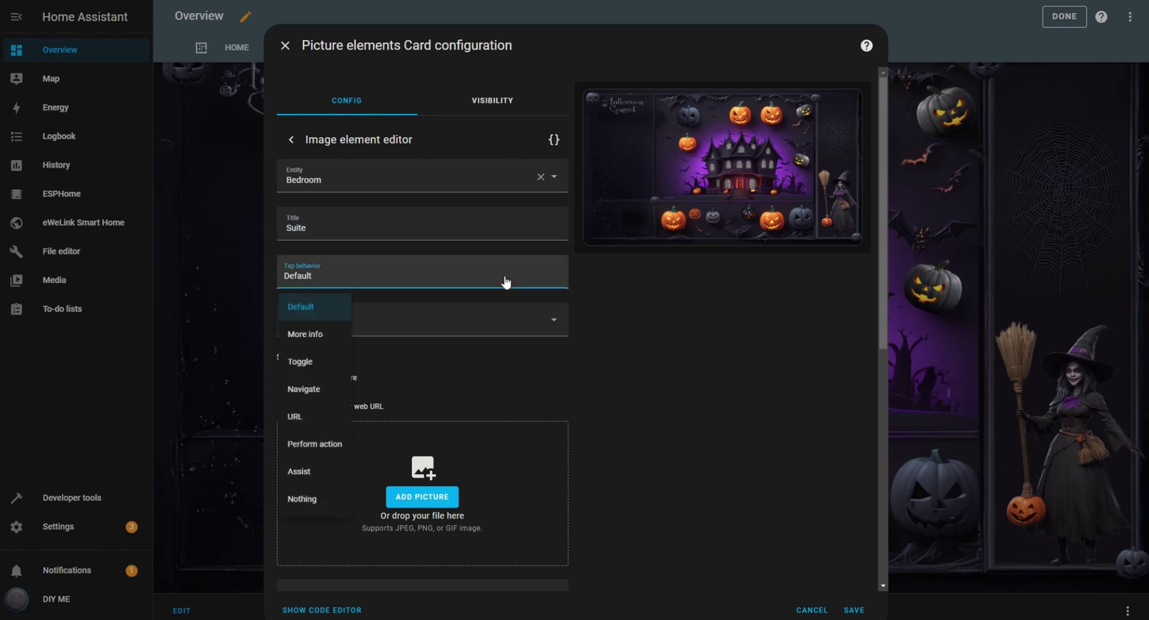
click(304, 376)
click(430, 323)
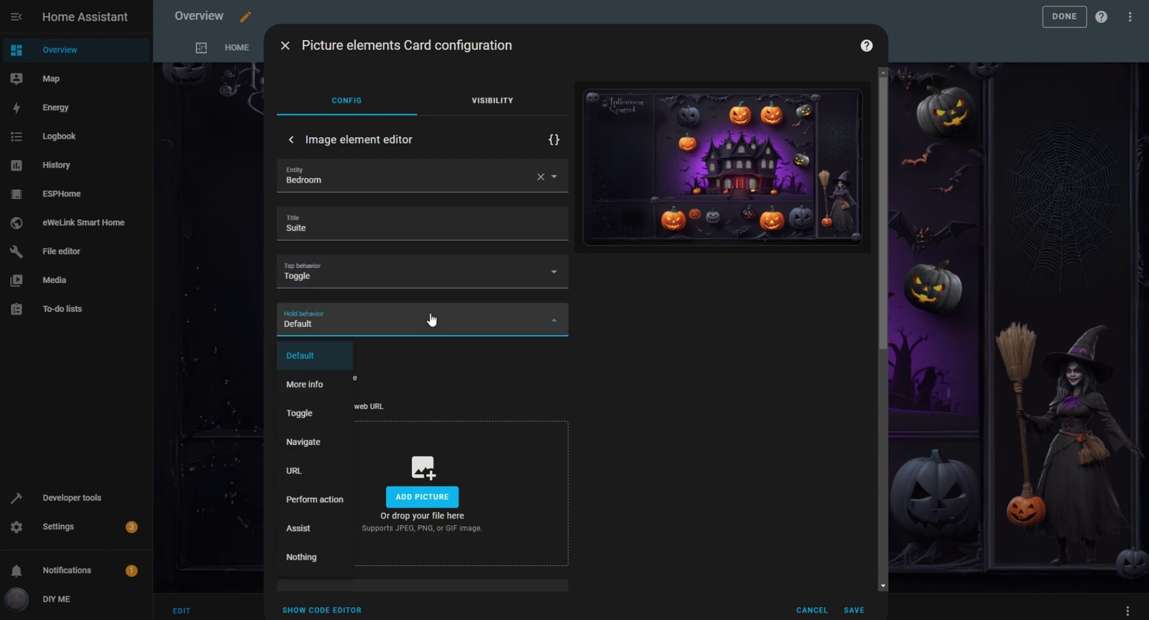
click(304, 386)
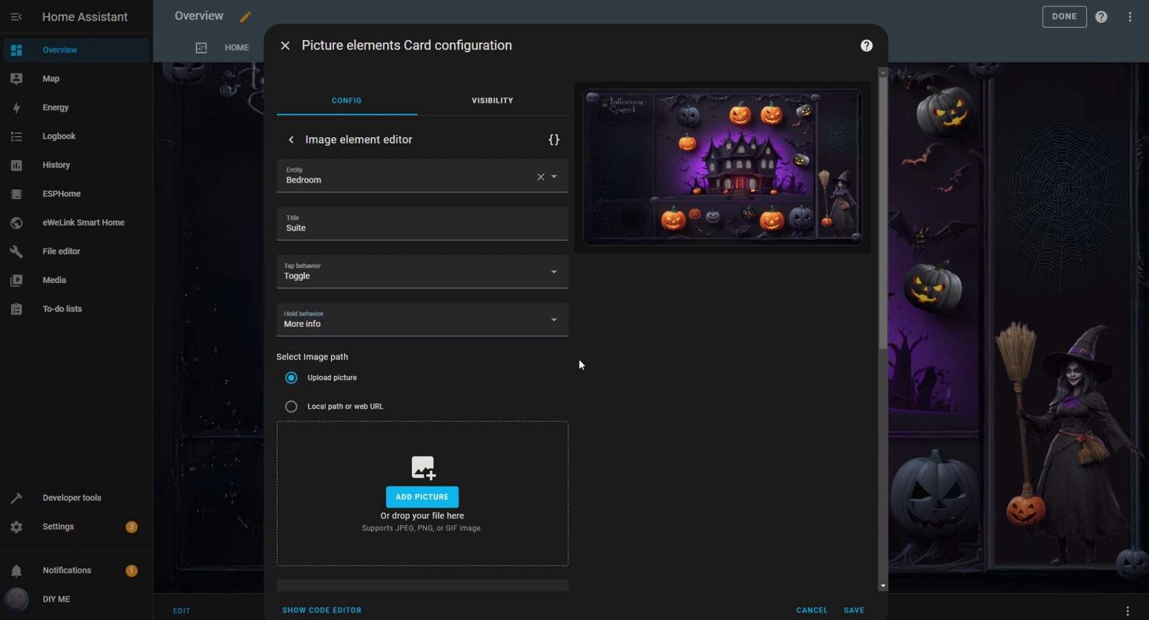
Step: Use a local path for the Suite image and set it to \local\halloween\smileypumpkinON.png
scroll(579, 364, down, 3)
click(291, 227)
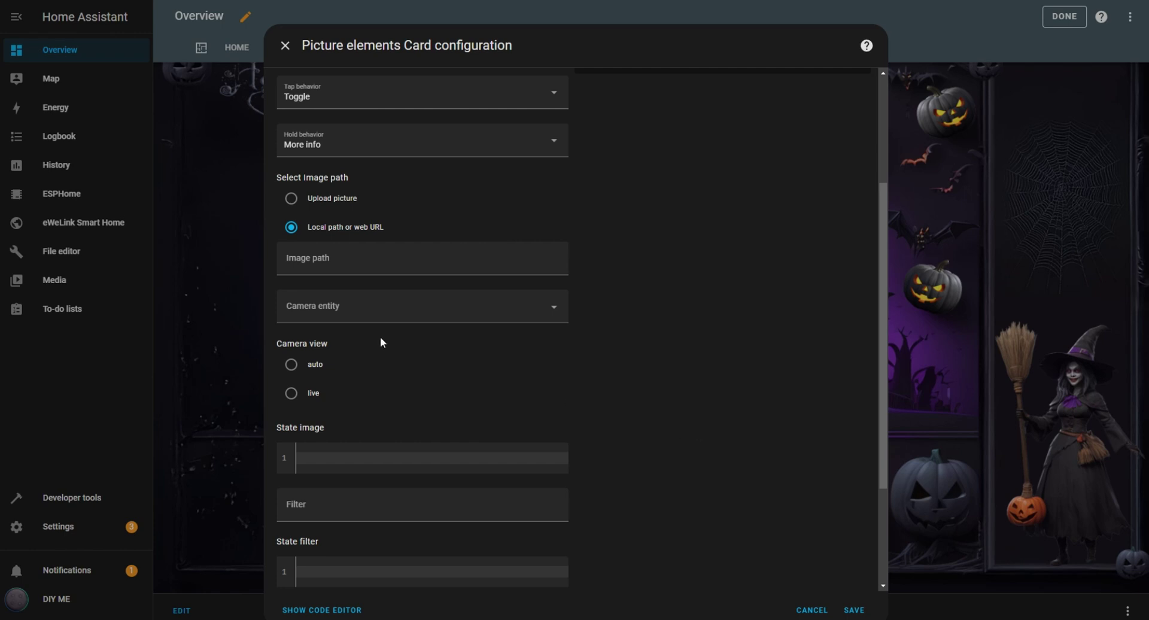
click(324, 267)
text(\local\halloween\smileypumpkinON.png)
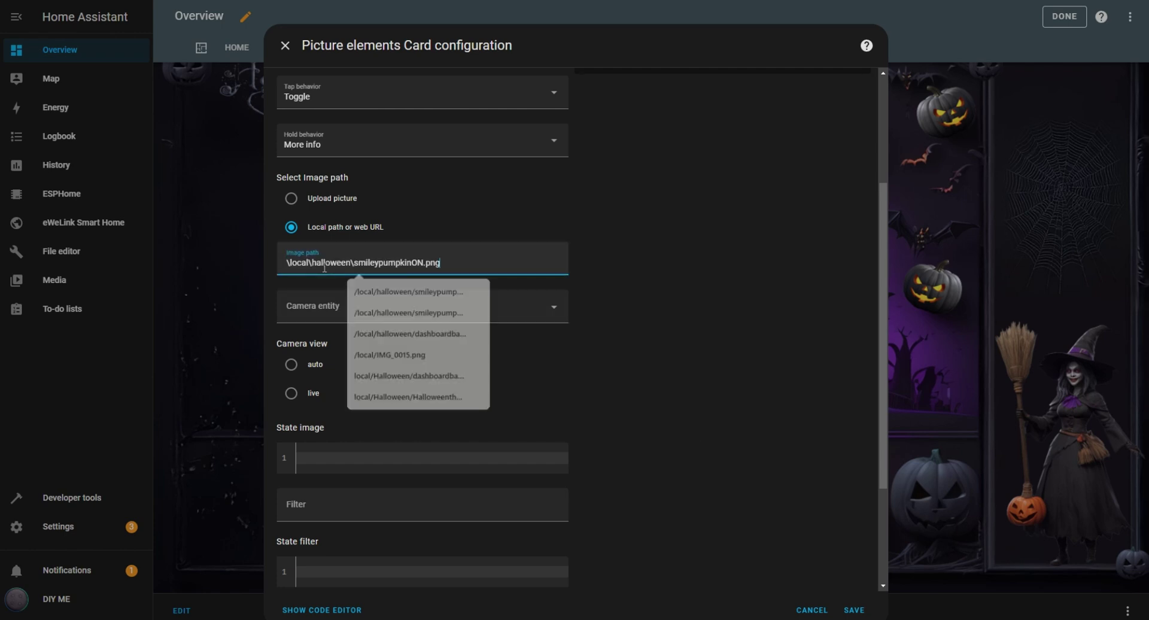
click(603, 372)
Step: Replace the Suite image's style with left 10%, top 27% and width 6%, and save the card
scroll(603, 372, down, 3)
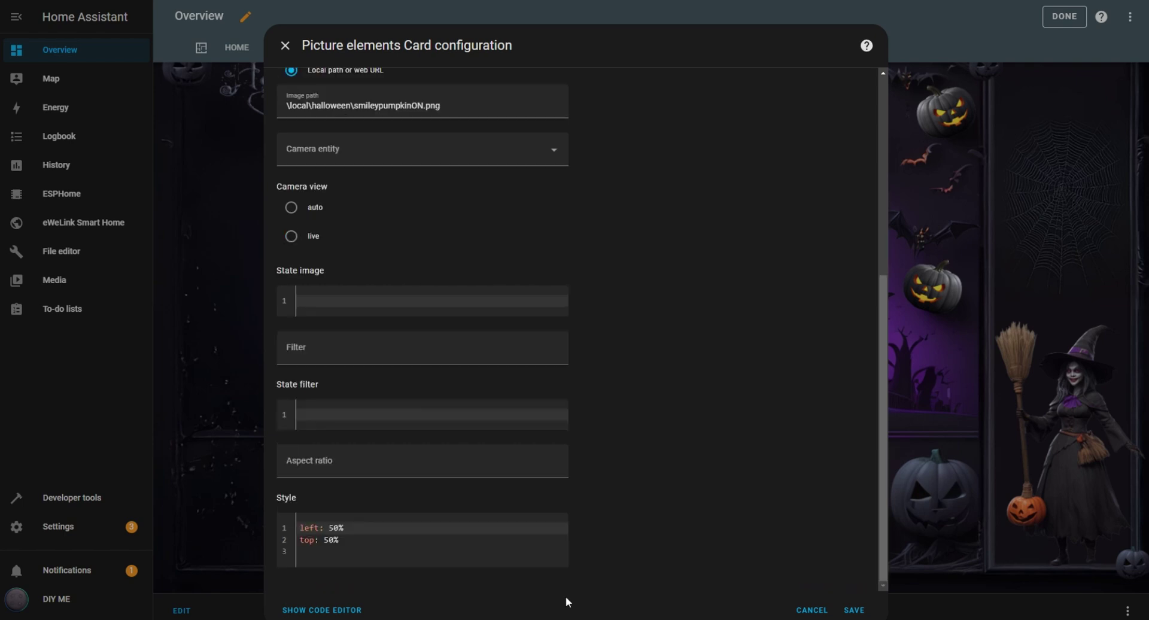
drag(356, 541, 289, 526)
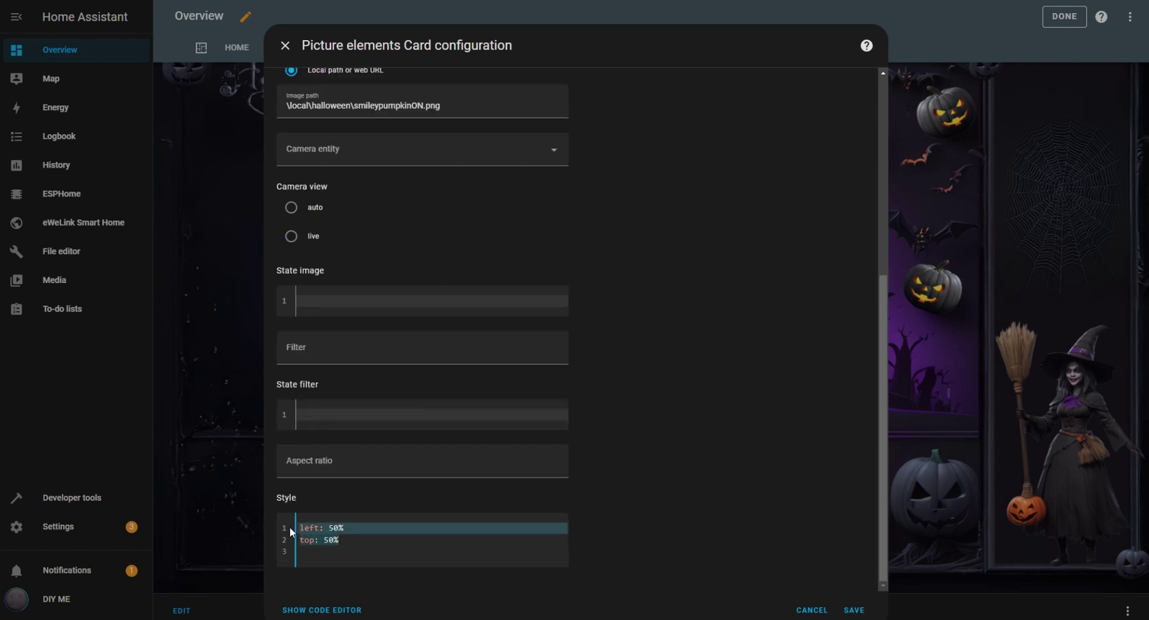
text(left: 10% top: 27% width: 6%)
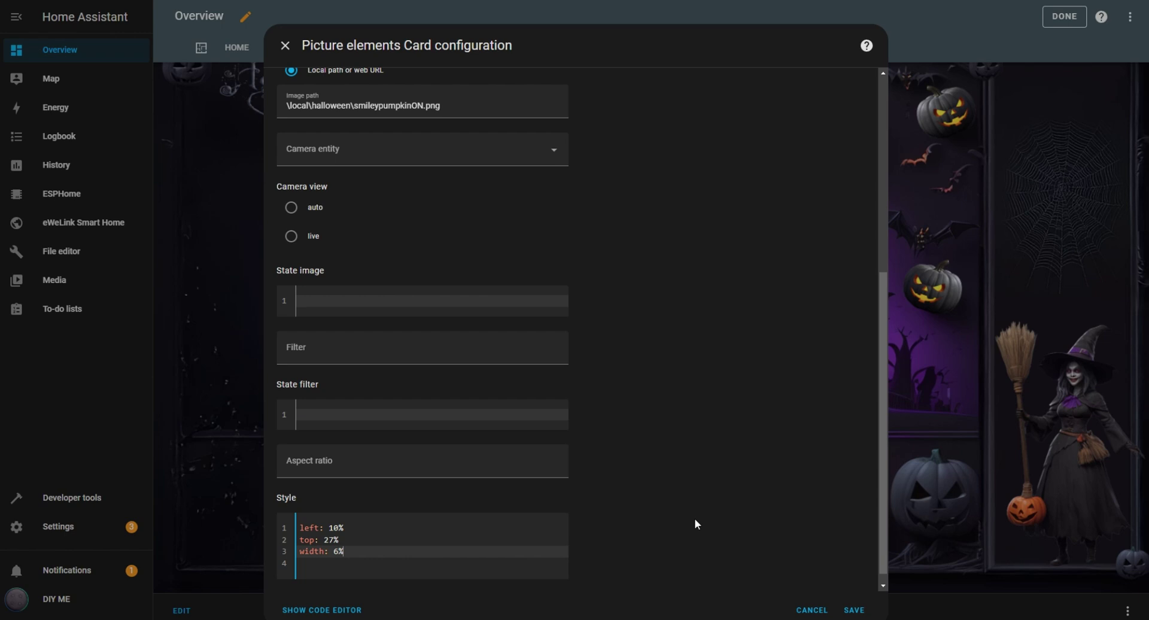
scroll(695, 524, up, 6)
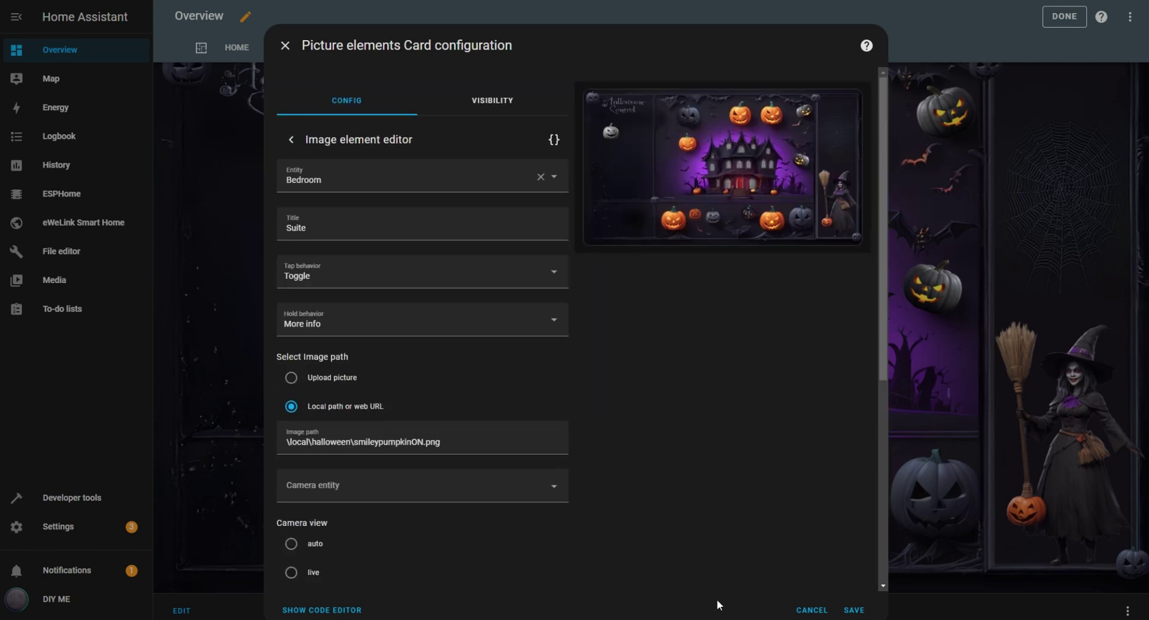
click(854, 610)
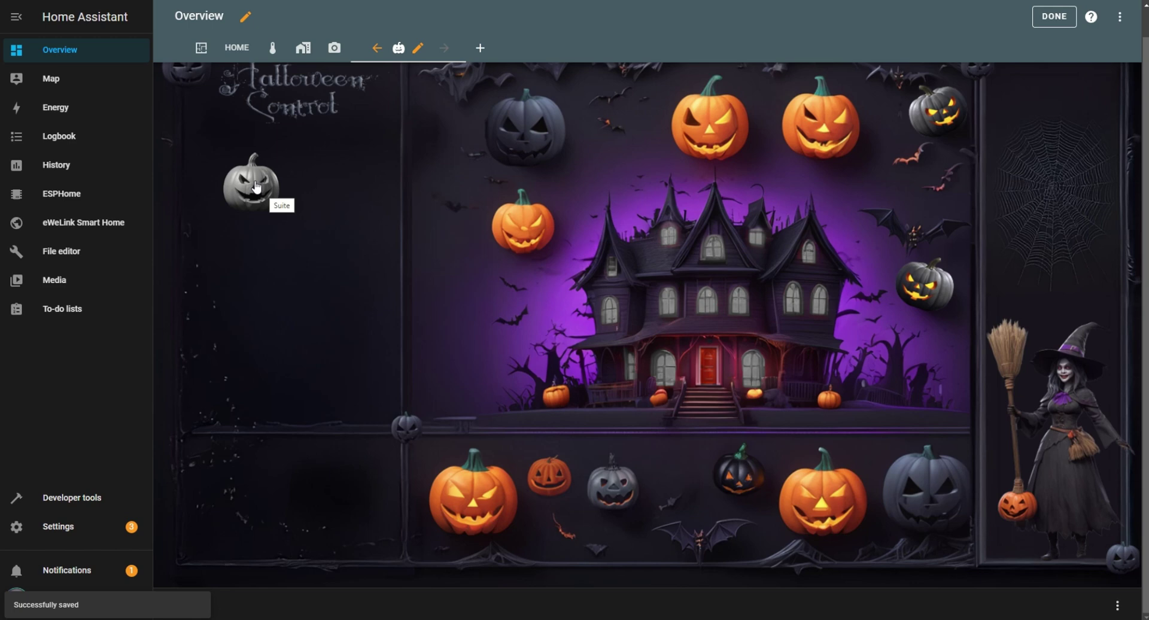
Step: Test the Suite pumpkin by toggling the light on and off and checking the pumpkin and house windows
click(256, 187)
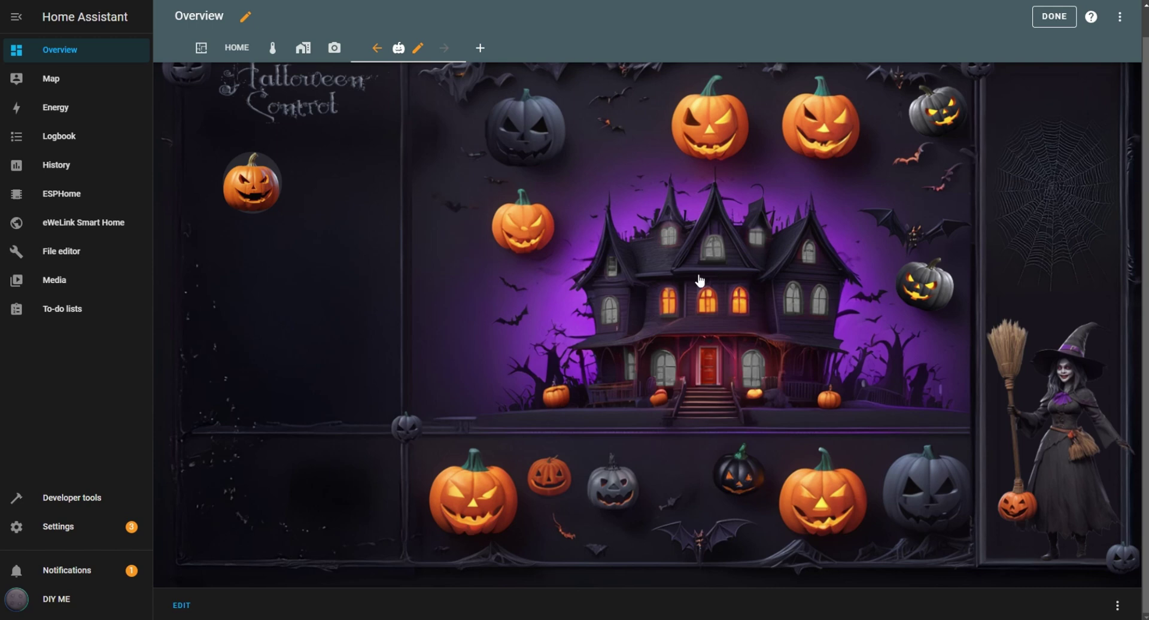
click(272, 199)
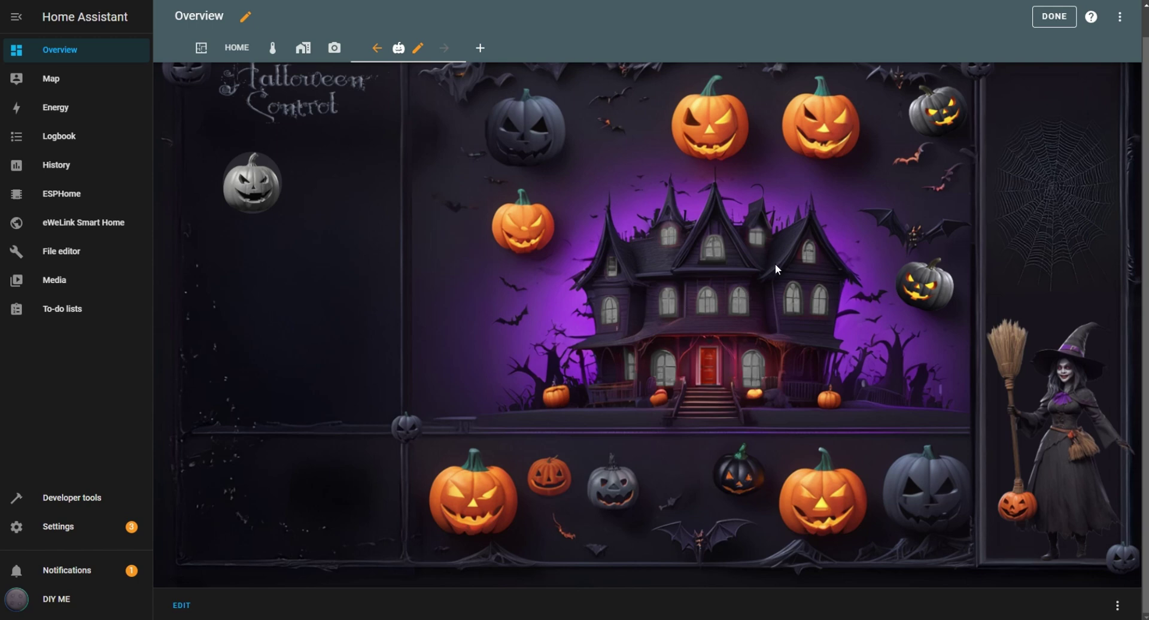
click(256, 187)
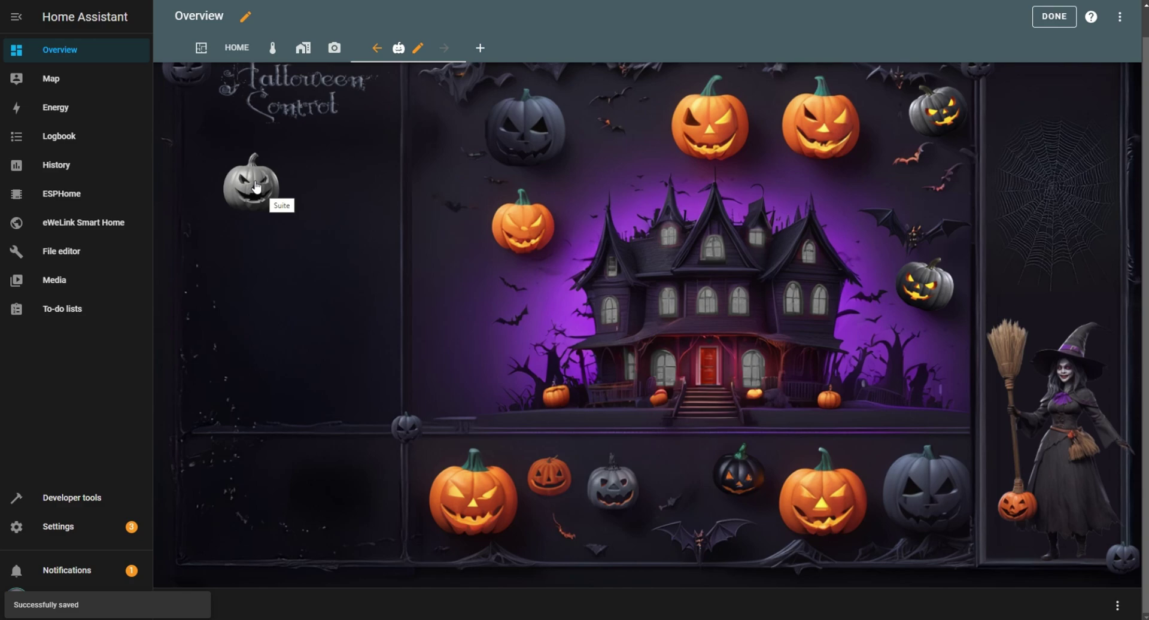
Step: Set the Suite image's state image to "off": \local\halloween\smileypumpkinOFF.png, save the card and test the pumpkin's toggling
click(182, 608)
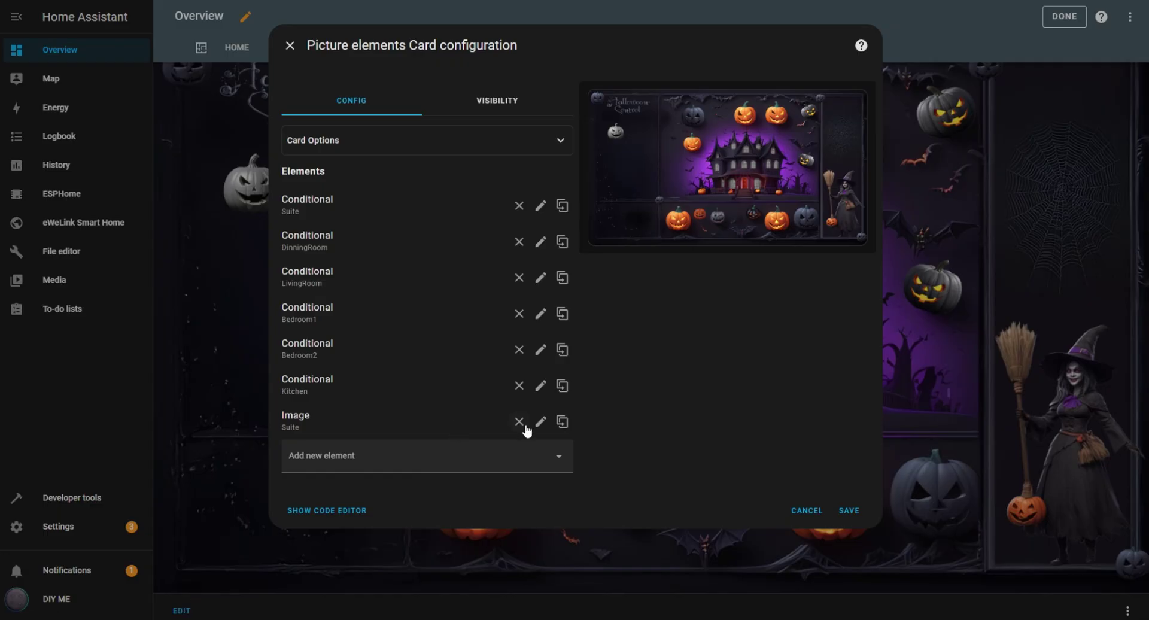
click(540, 421)
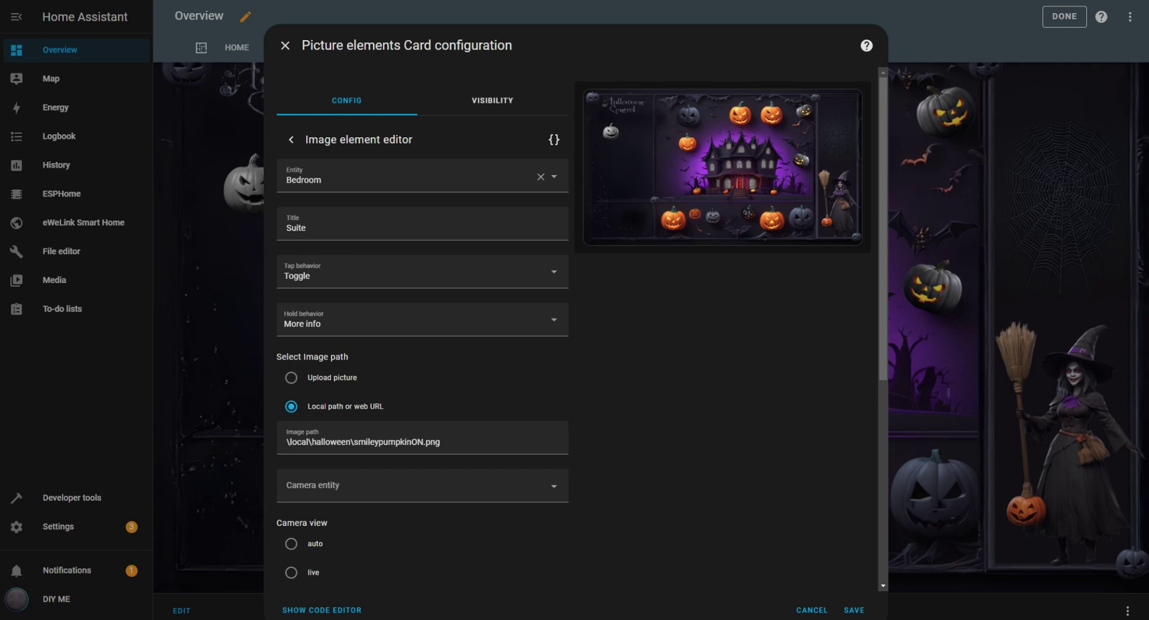
scroll(374, 422, down, 5)
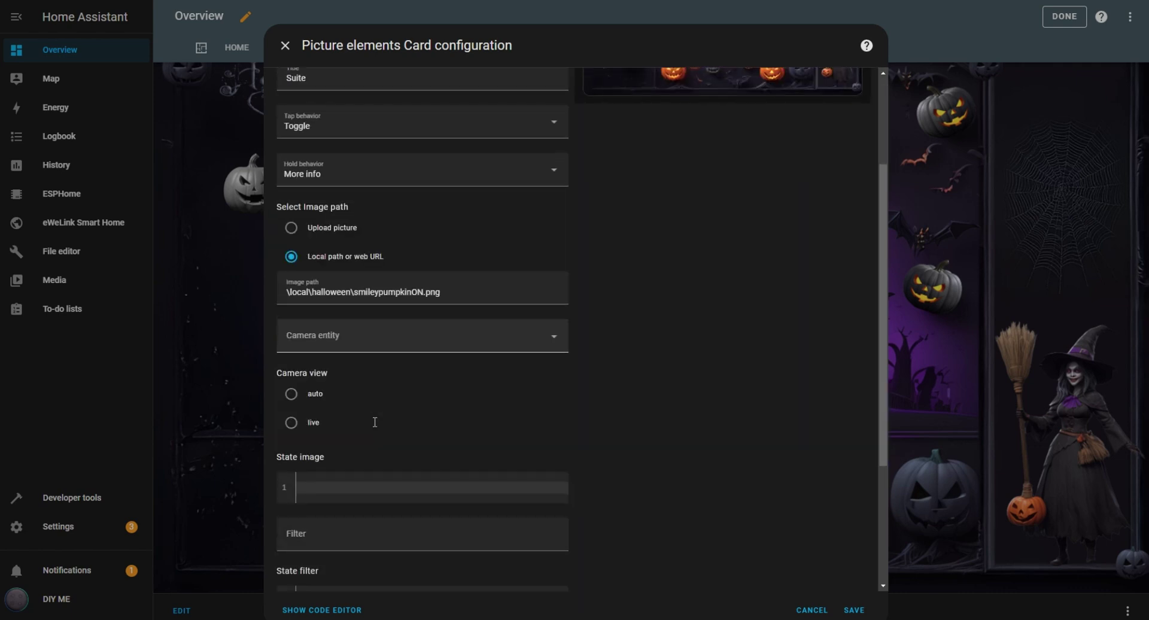
click(333, 340)
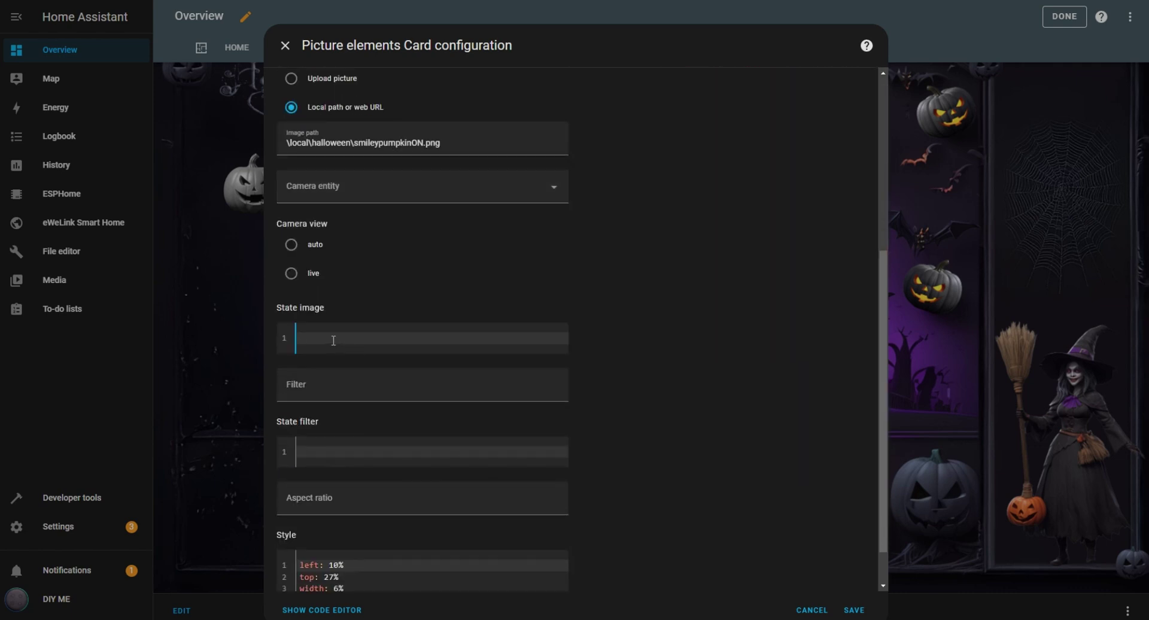
text("off": \local\halloween\smileypumpkinOFF.png)
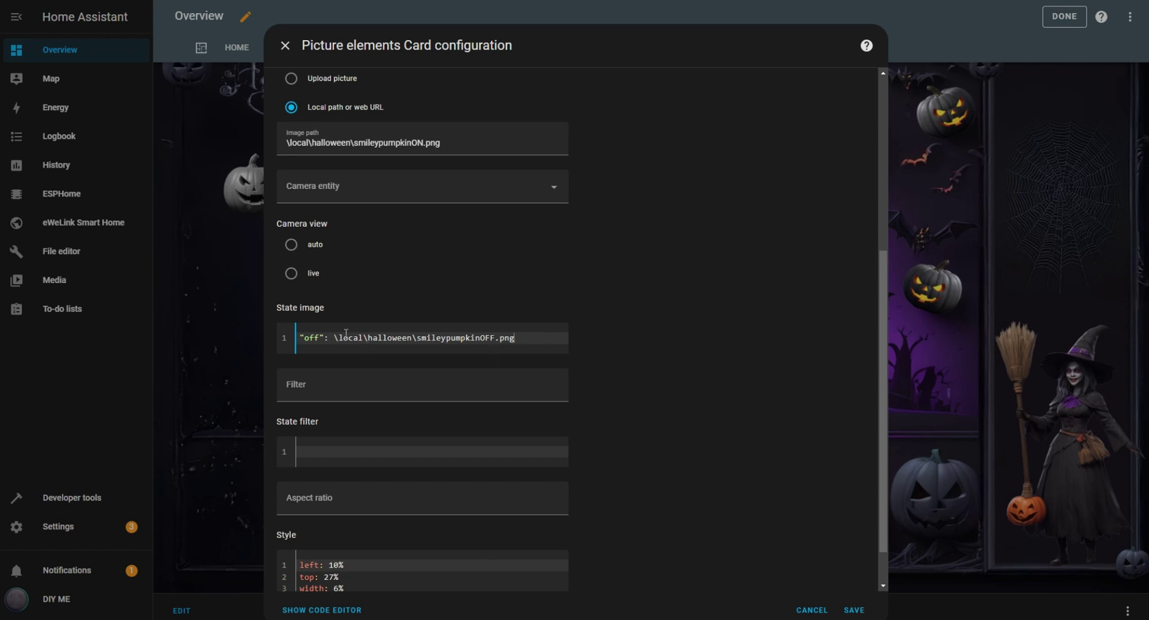
scroll(514, 390, down, 1)
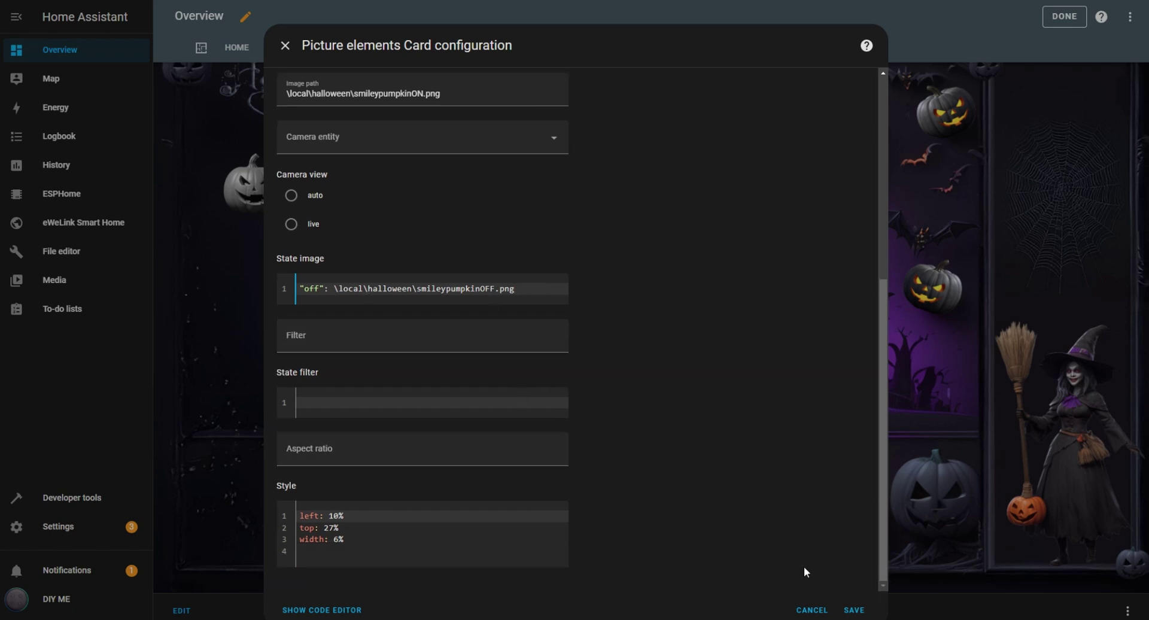
click(853, 610)
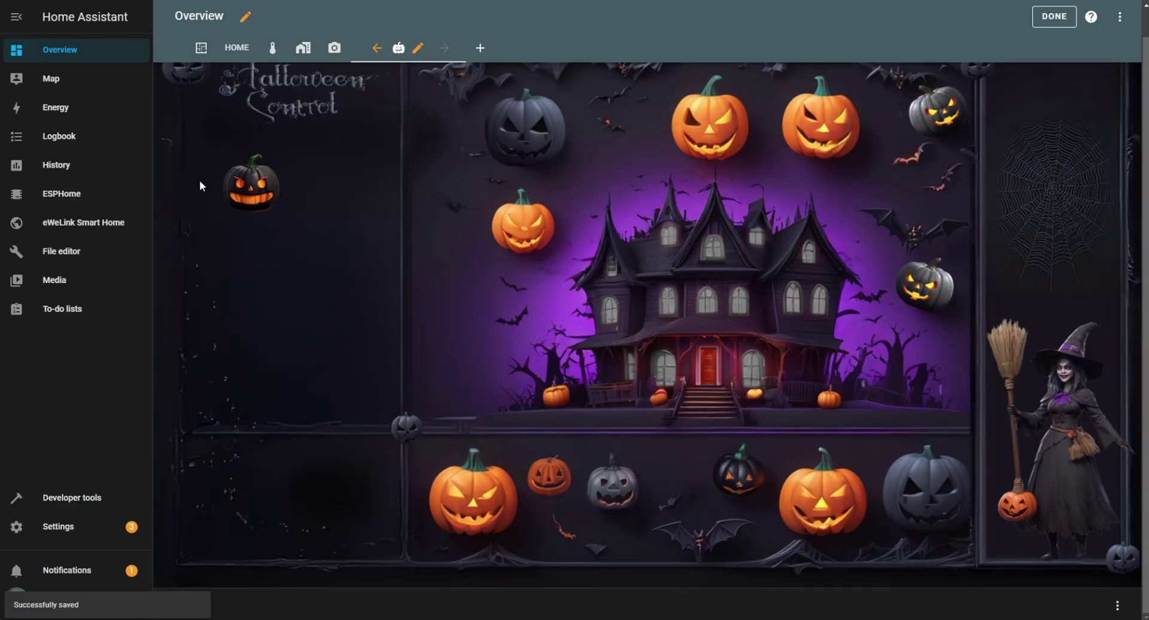
click(253, 193)
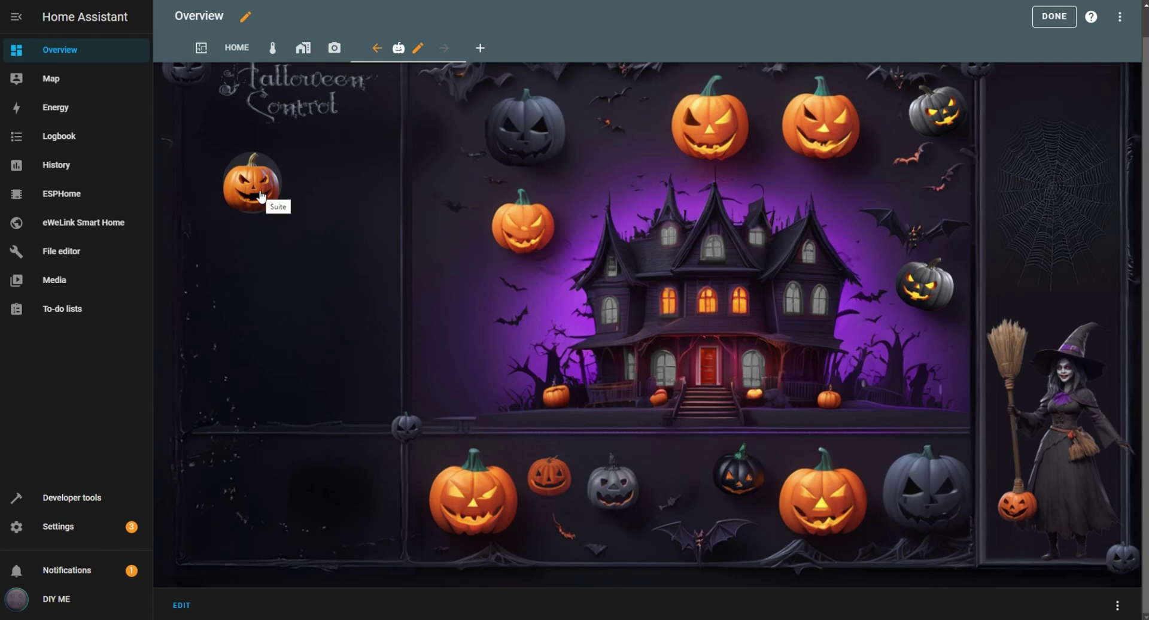
click(261, 196)
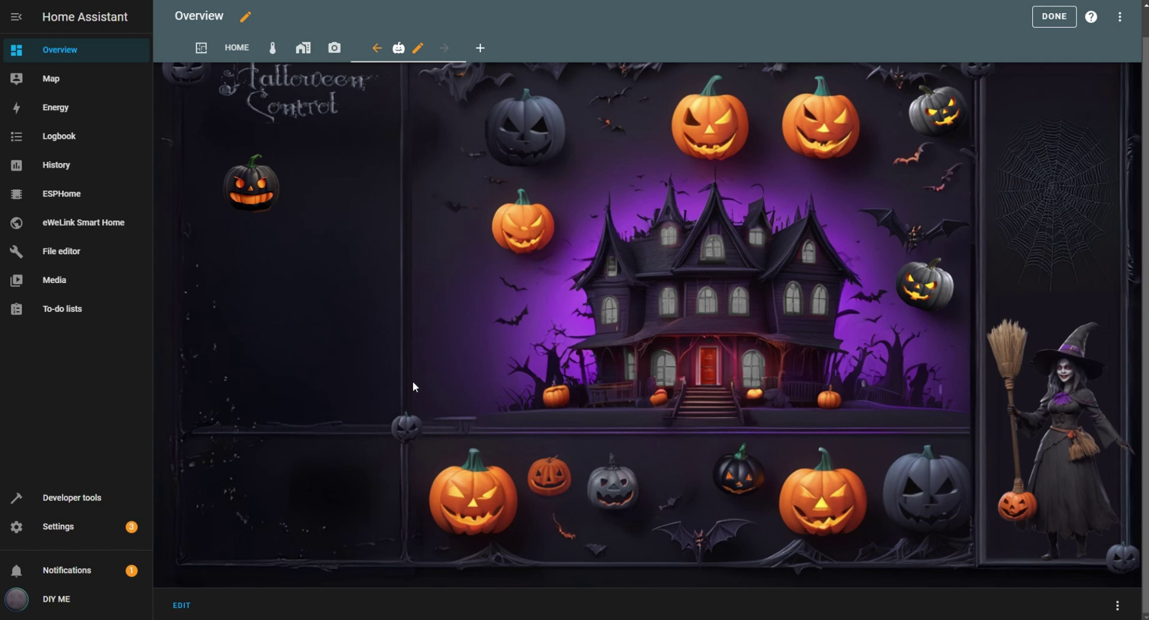
Step: Duplicate the Suite image element, set the copy's entity to the Nana Room switch and retitle it Bedroom 1
click(181, 605)
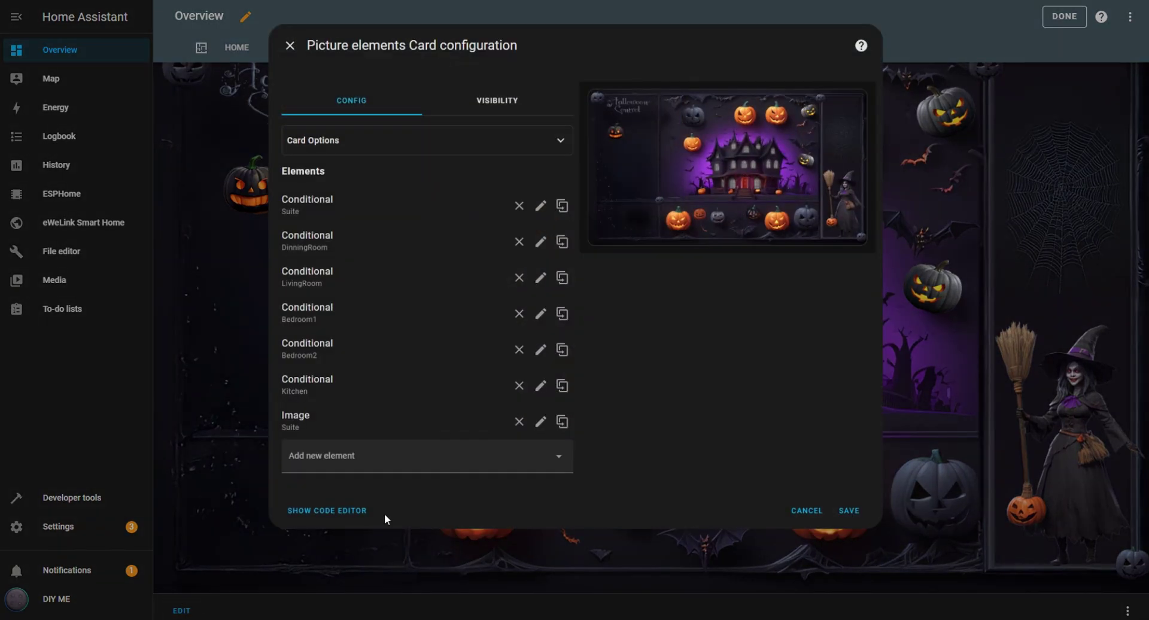
click(562, 422)
drag(323, 181, 285, 183)
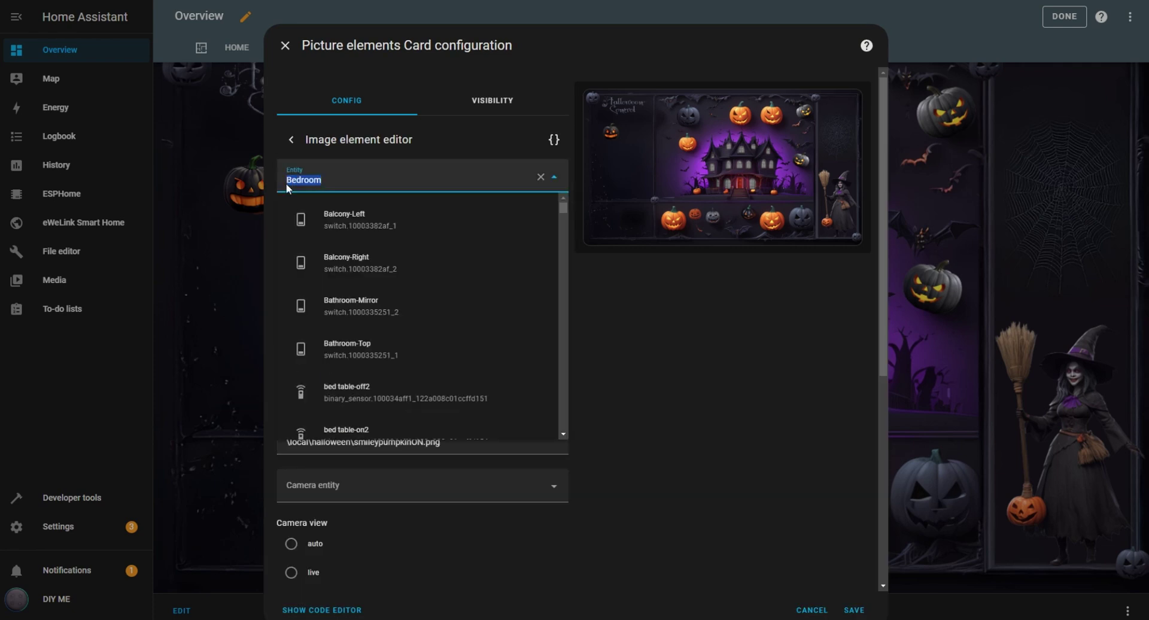
text(nan)
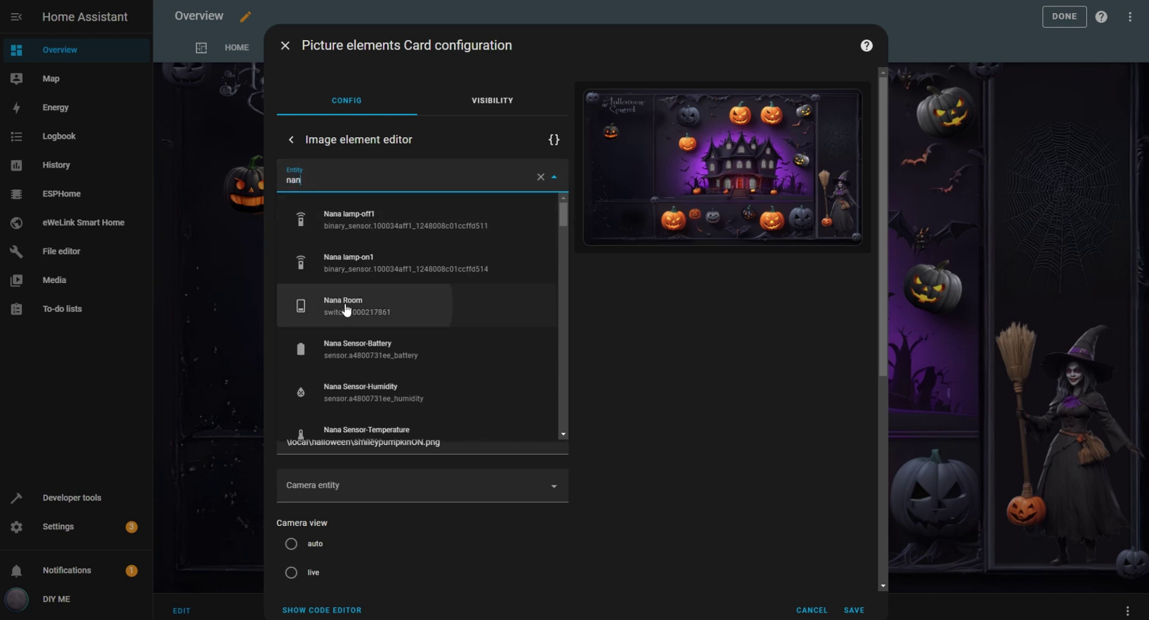
click(345, 308)
drag(308, 228, 281, 231)
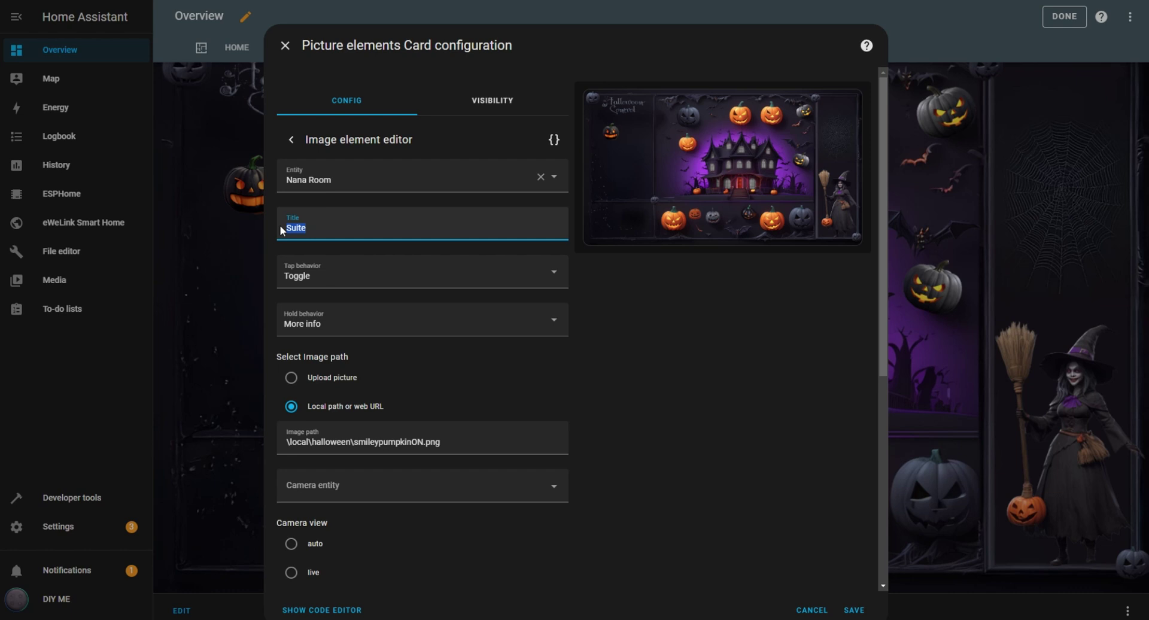
text(Bedroom 1)
scroll(866, 353, down, 2)
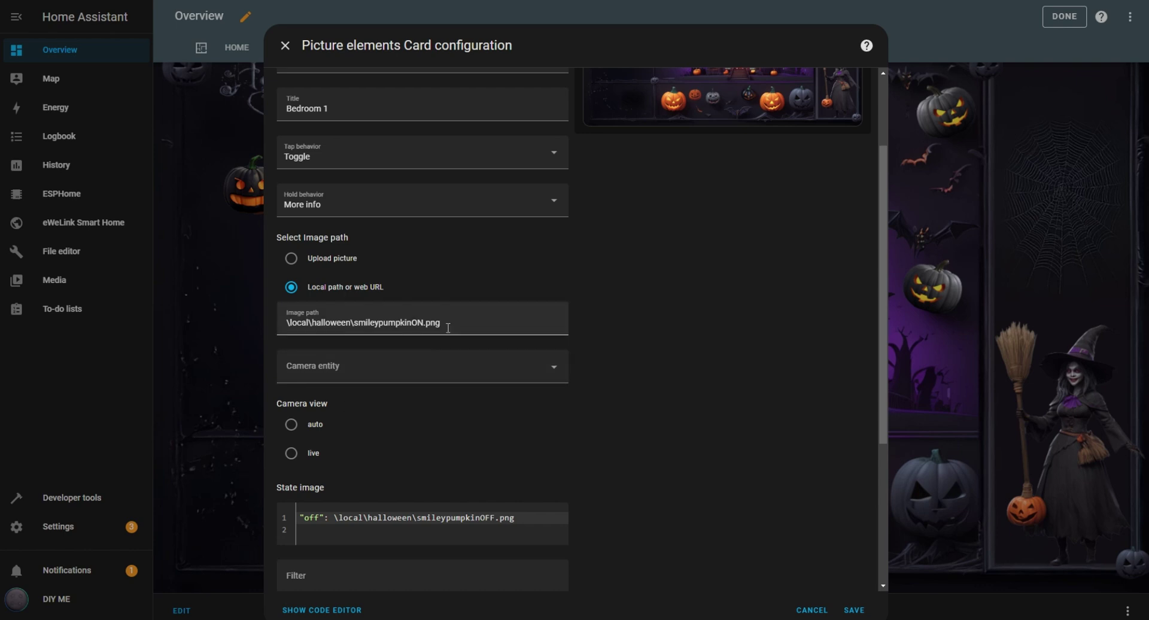
Step: Set the Bedroom 1 image path to \local\halloween\angrypumpkinON.png and its state image to "off": \local\halloween\angrypumpkinOFF.png
drag(448, 324, 286, 329)
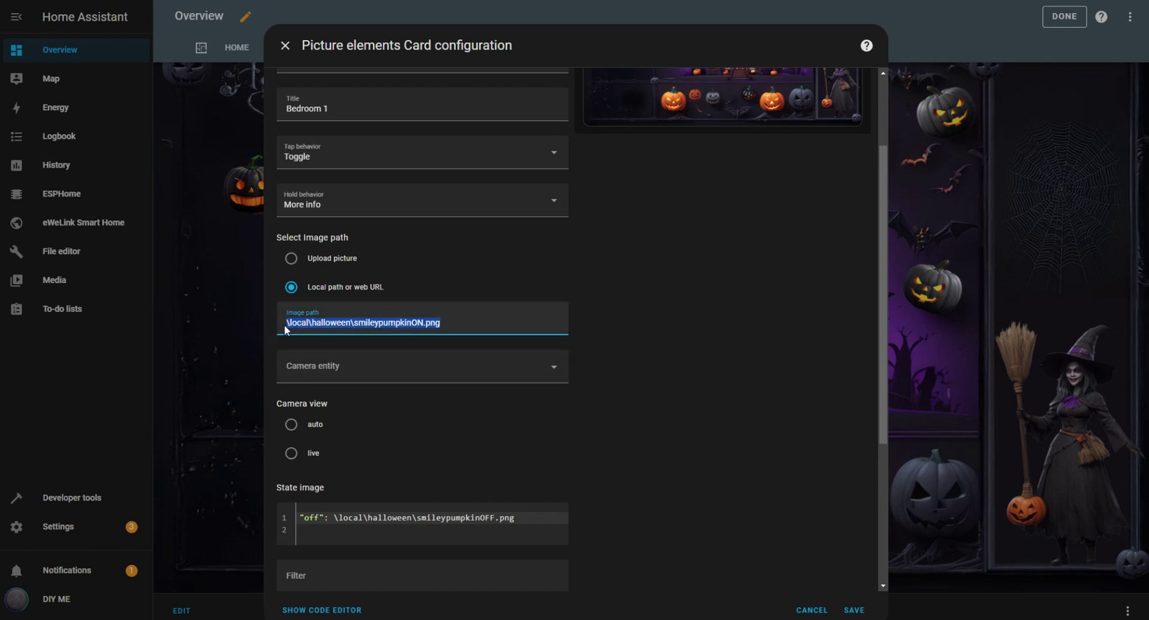
text(\local\halloween\angrypumpkinON.png)
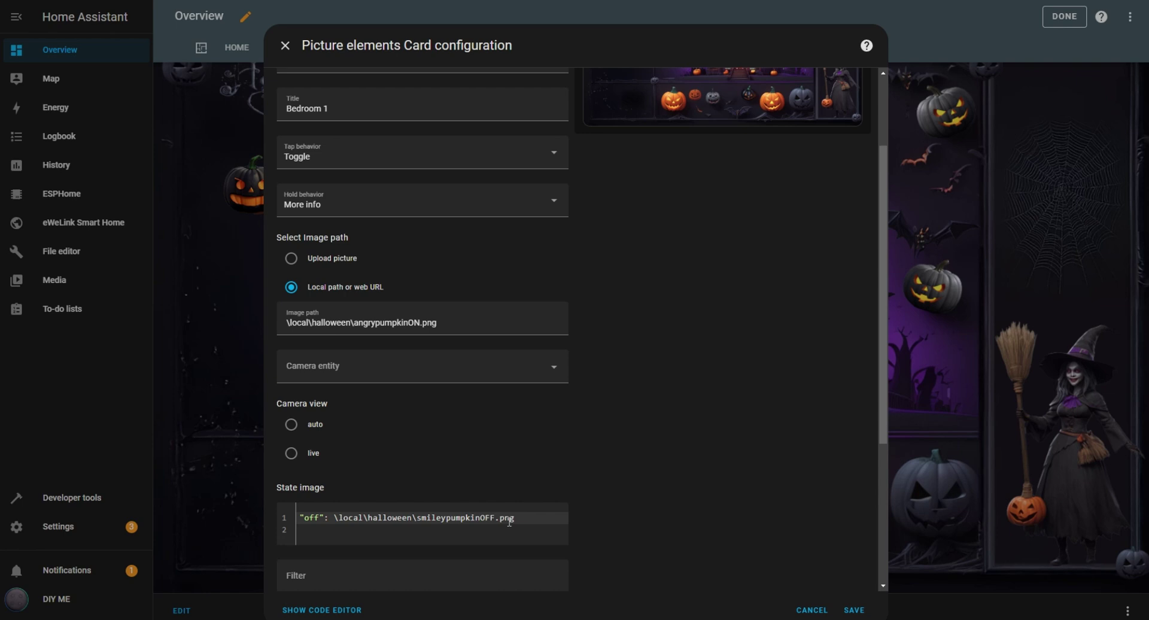
drag(515, 517, 334, 517)
text(\local\halloween\angrypumpkinOFF.png)
scroll(720, 296, up, 2)
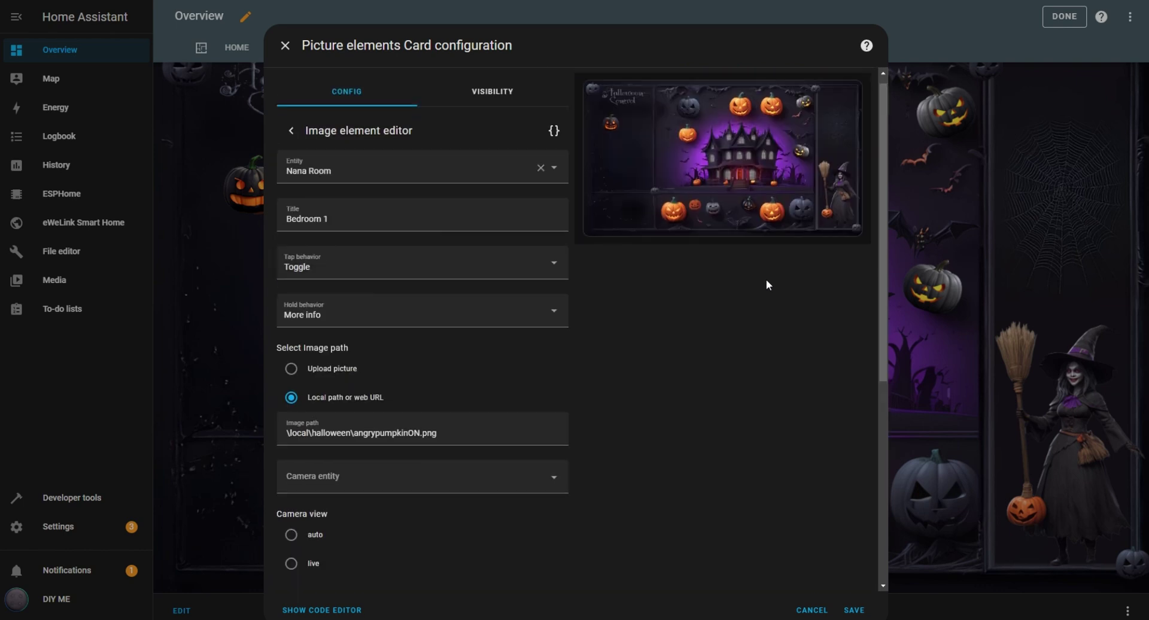
Step: Position the Bedroom 1 pumpkin by setting its style to left 17% and top 37%, and check it in the preview
scroll(591, 365, down, 5)
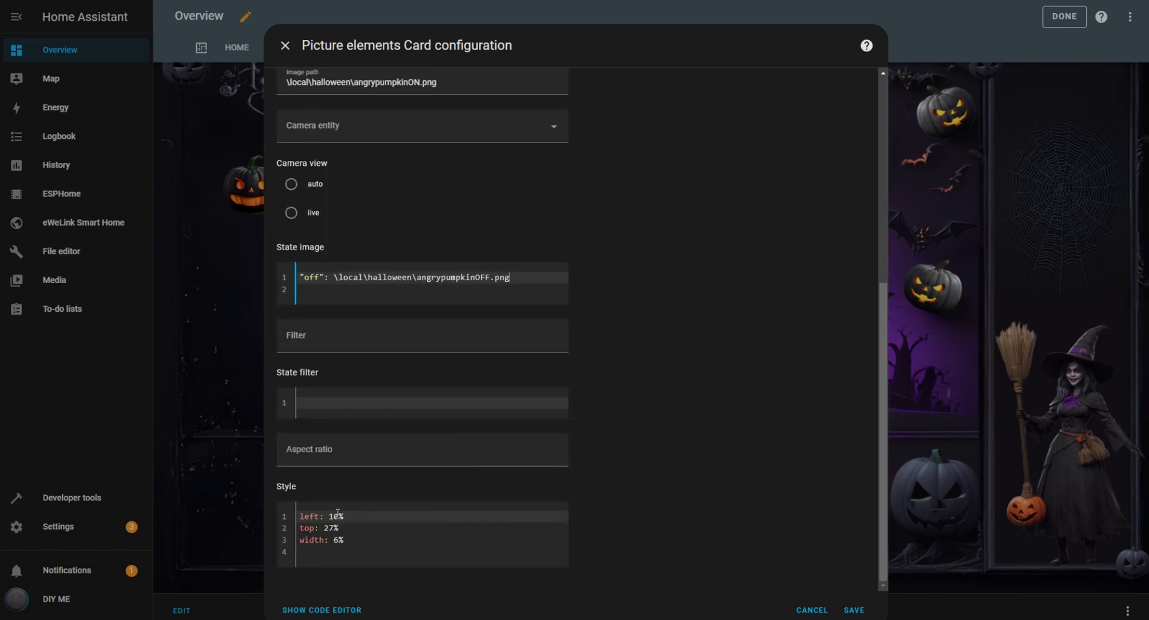
click(337, 515)
key(BackSpace)
text(7)
click(331, 528)
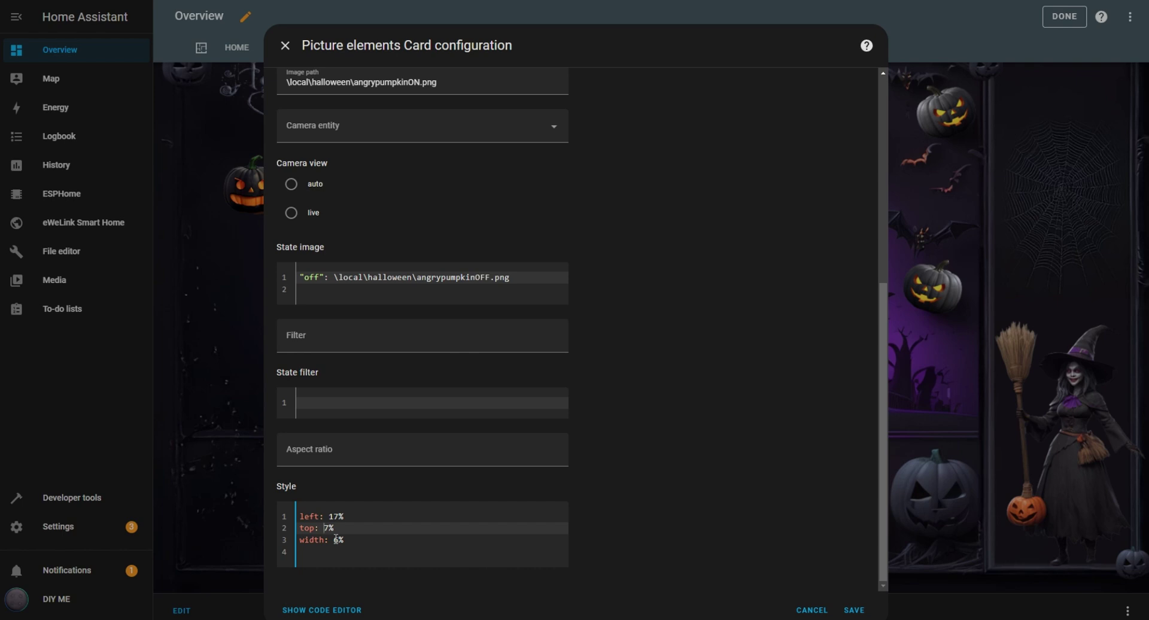
scroll(704, 382, up, 6)
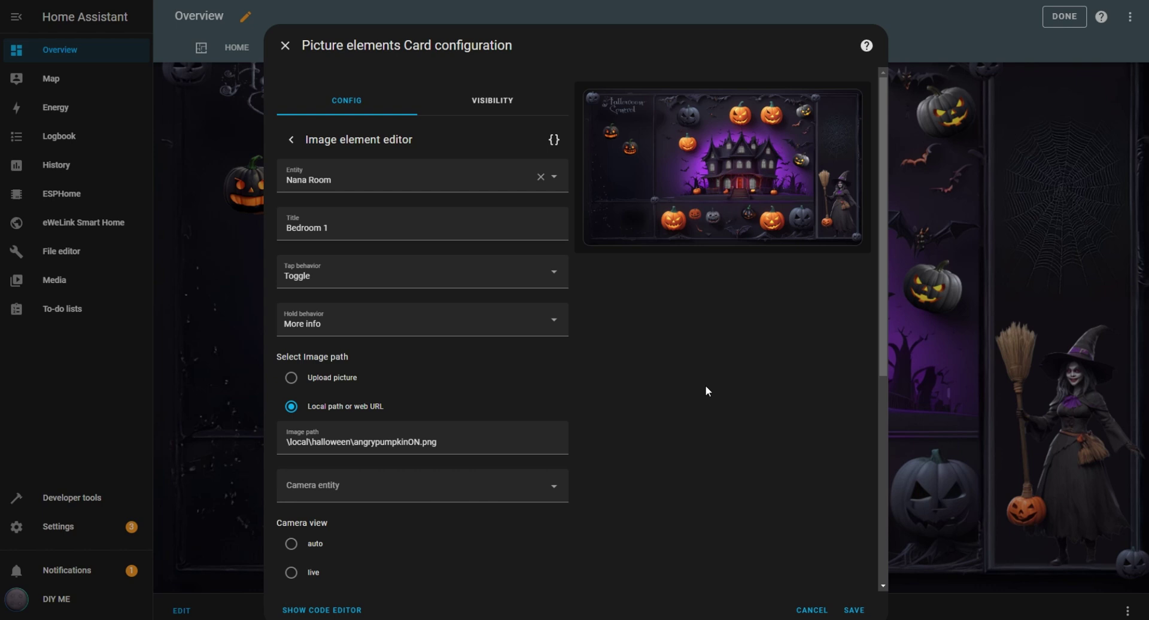
scroll(705, 390, down, 6)
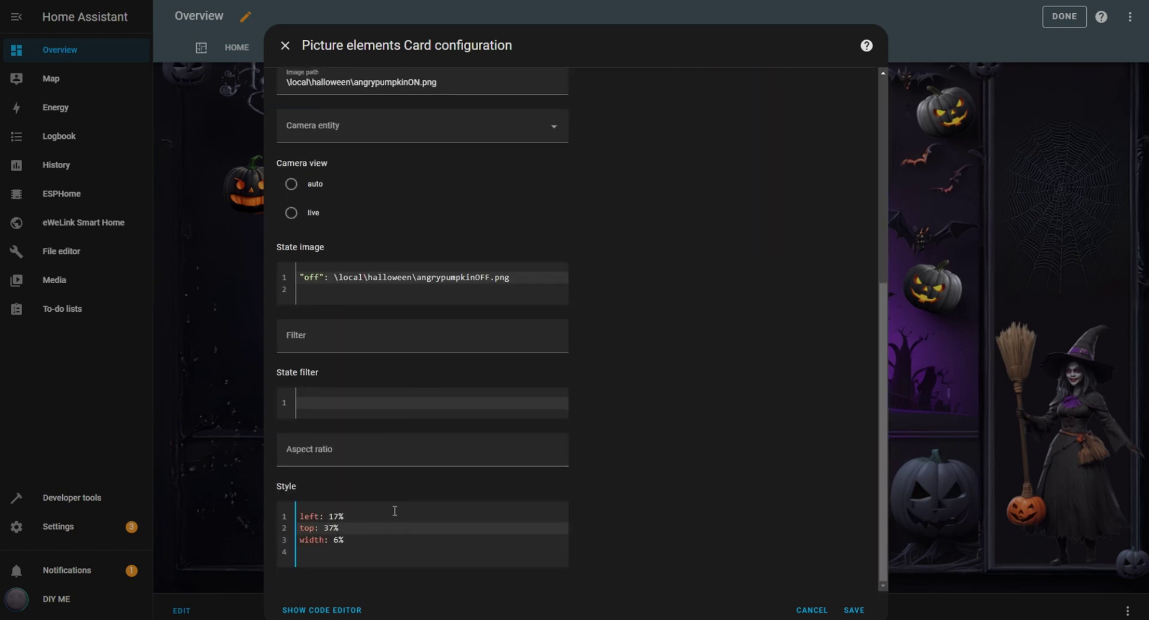
Step: Add pumpkin image elements for Bedroom 2 (pumpkinON.png), Kitchen (sadpumpkinON.png) and Dinning room with matching off images, and save the card
scroll(510, 353, up, 6)
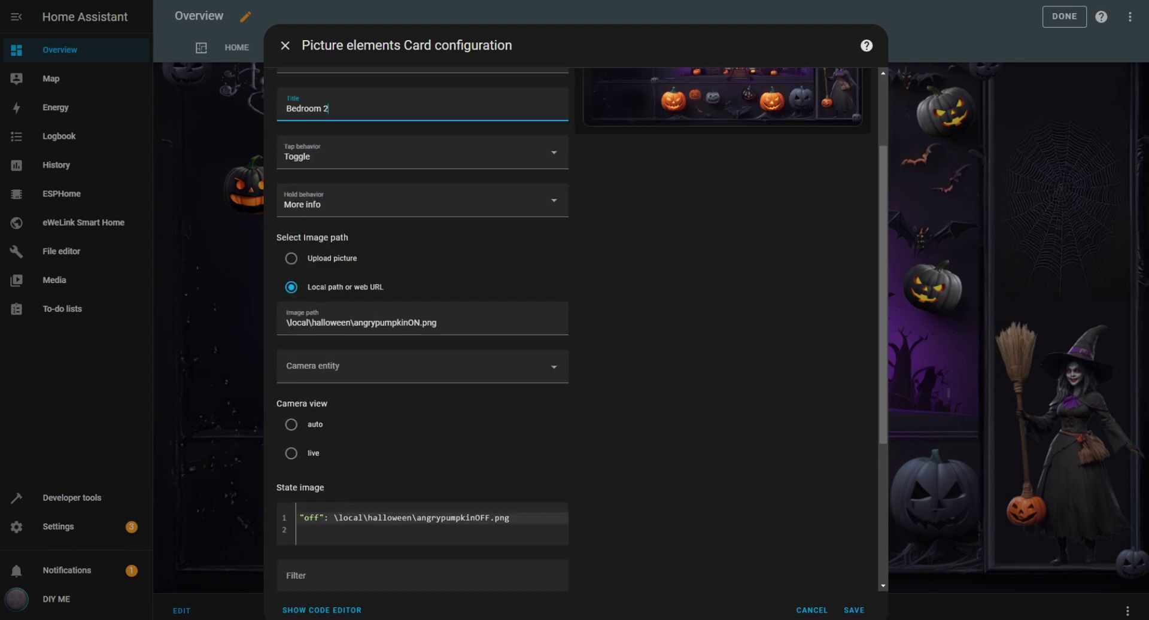
scroll(420, 387, down, 4)
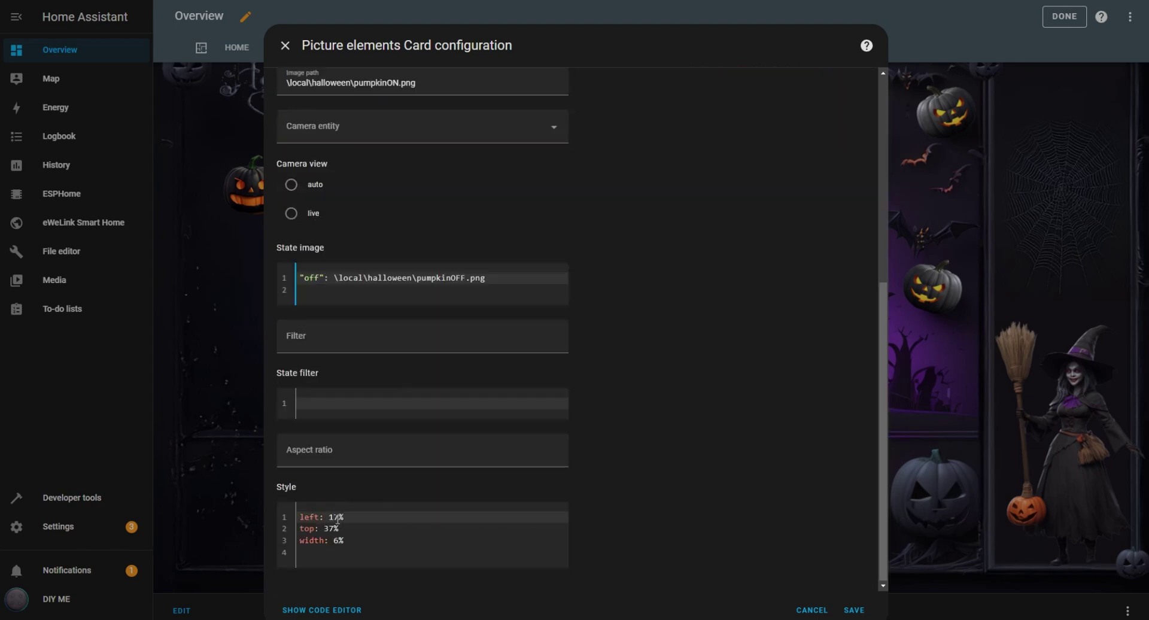
scroll(420, 387, up, 5)
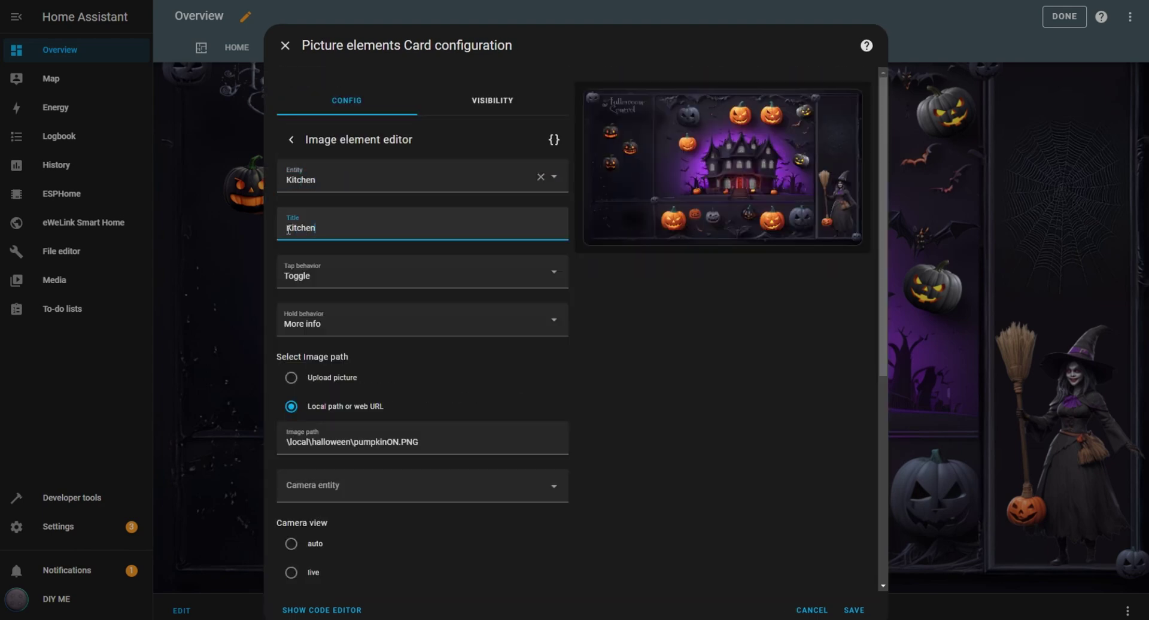
scroll(419, 299, down, 5)
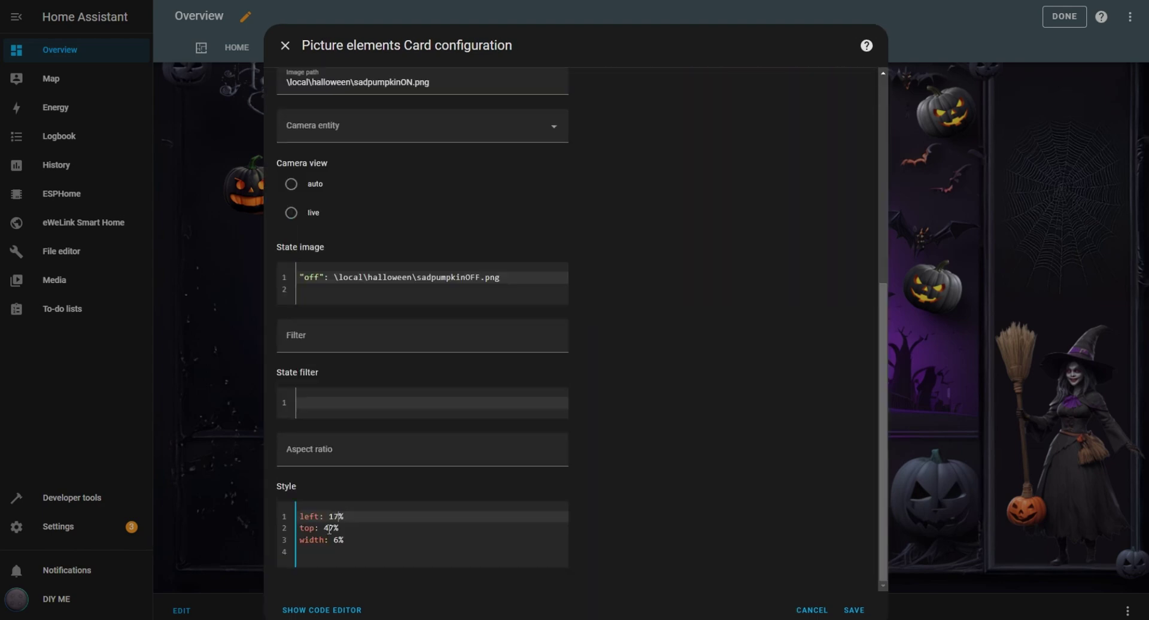
scroll(419, 300, up, 5)
scroll(335, 120, down, 3)
triple_click(290, 253)
scroll(290, 254, up, 5)
click(854, 610)
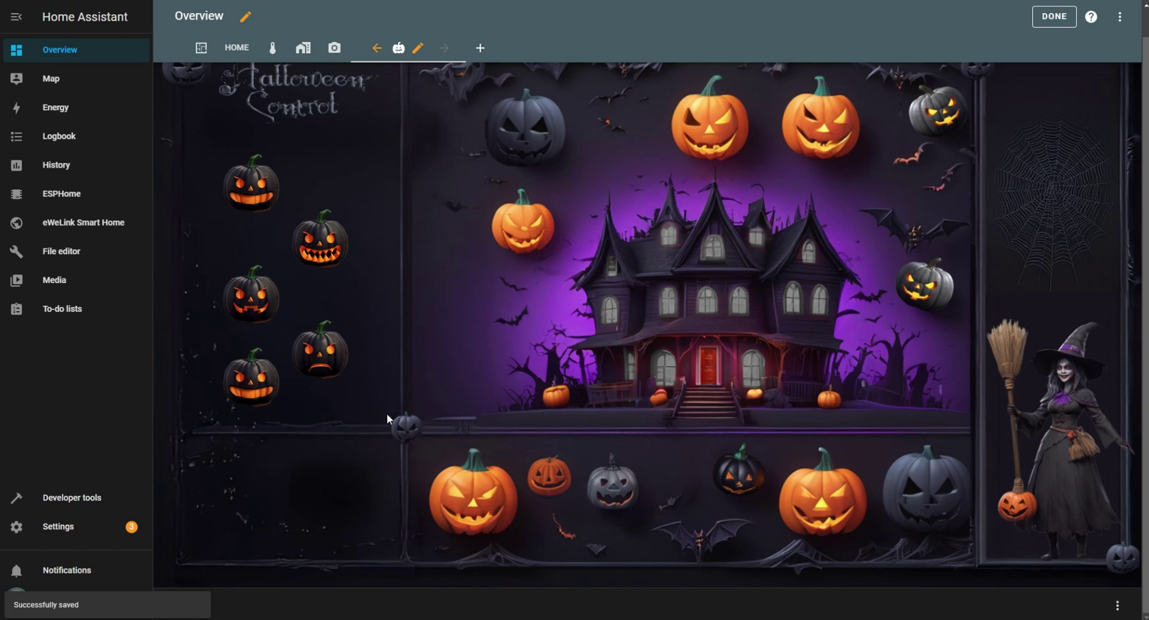
Step: Test the five room pumpkins by toggling each light on and off and checking the matching house windows
click(317, 250)
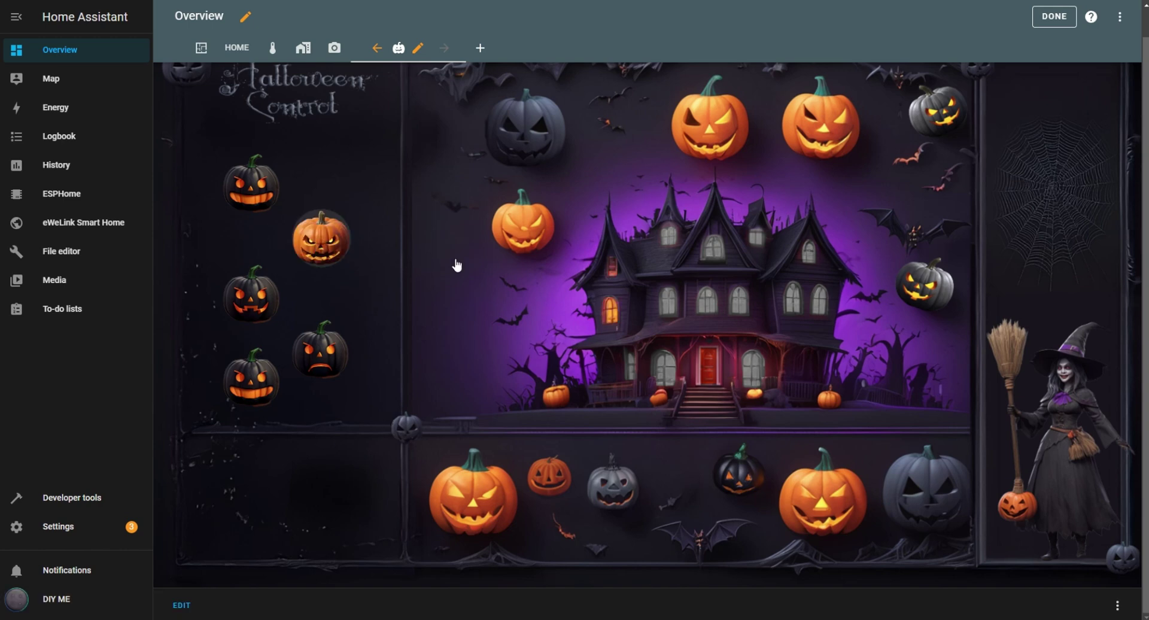
click(335, 363)
click(260, 292)
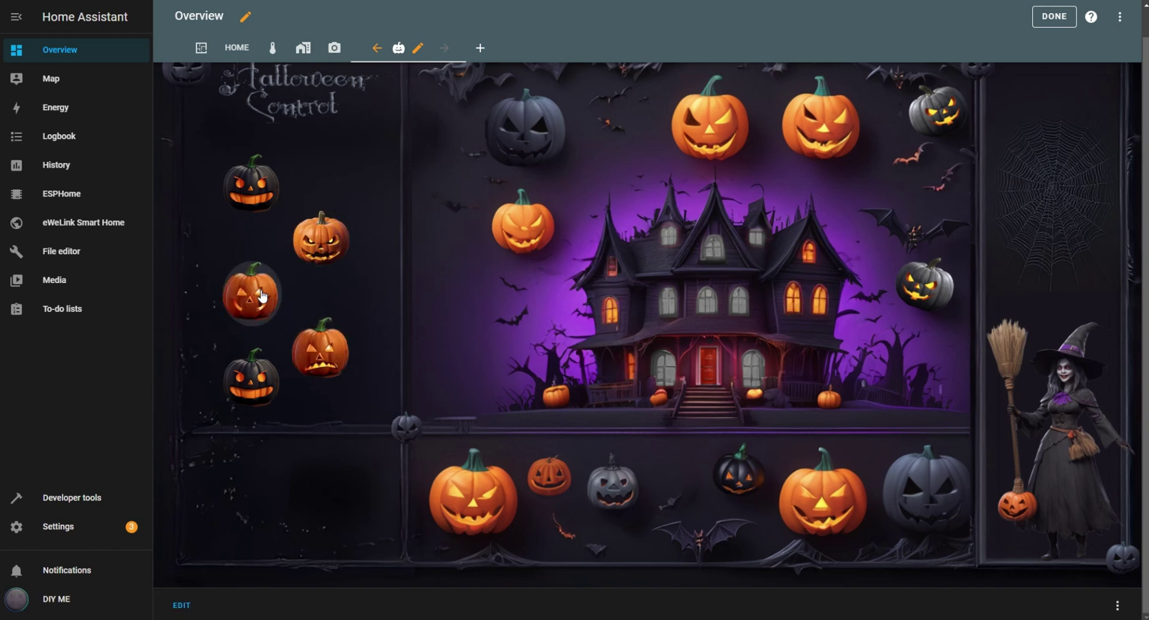
click(265, 382)
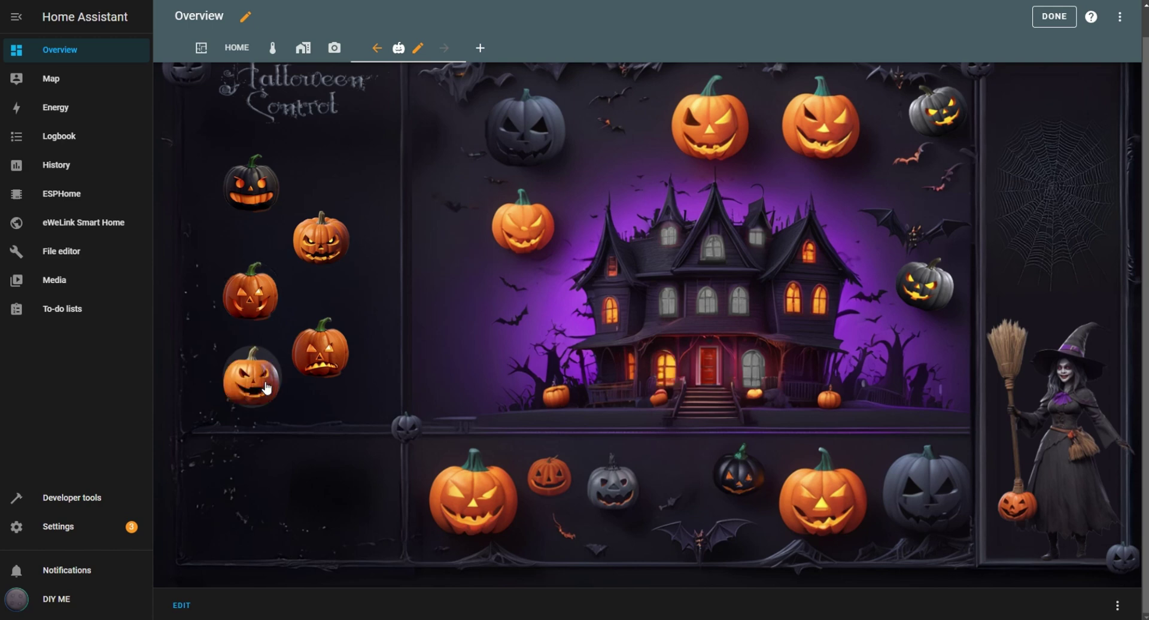
click(248, 183)
click(252, 183)
click(321, 239)
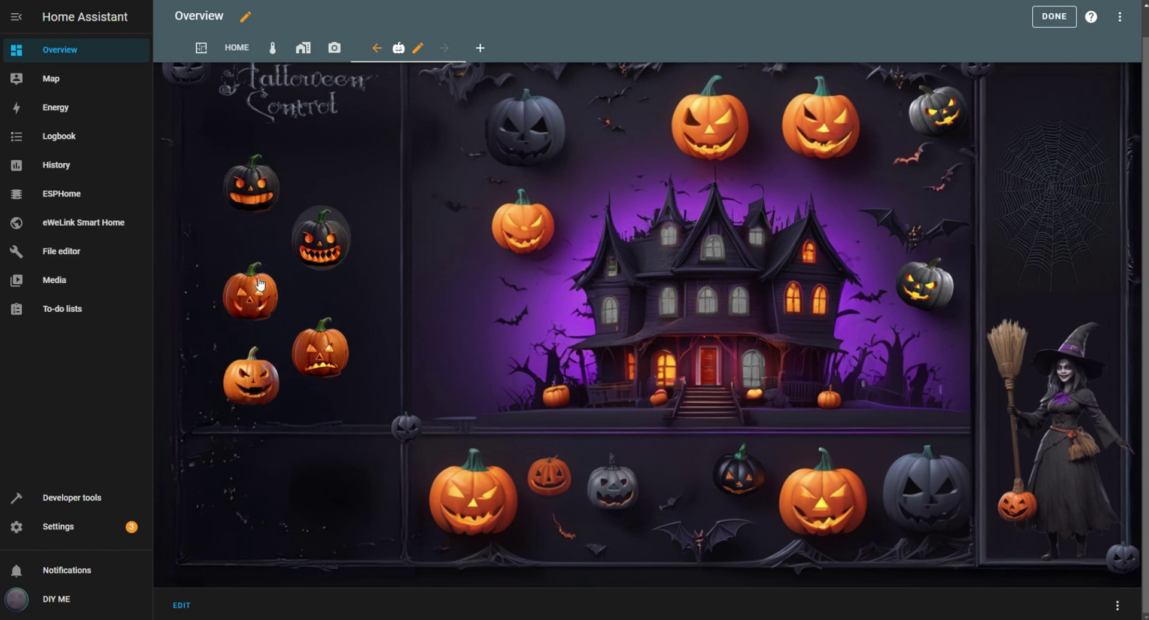
click(251, 293)
click(321, 350)
click(253, 374)
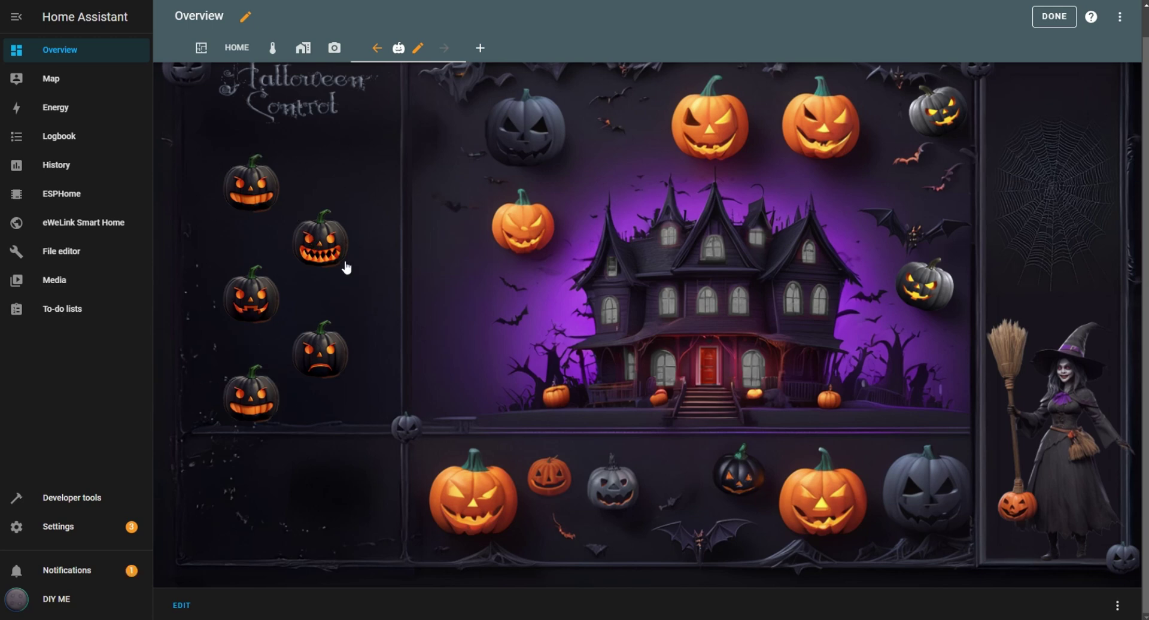
Step: Reopen the card configuration and edit the pumpkin image elements to make the five pumpkins larger
click(181, 605)
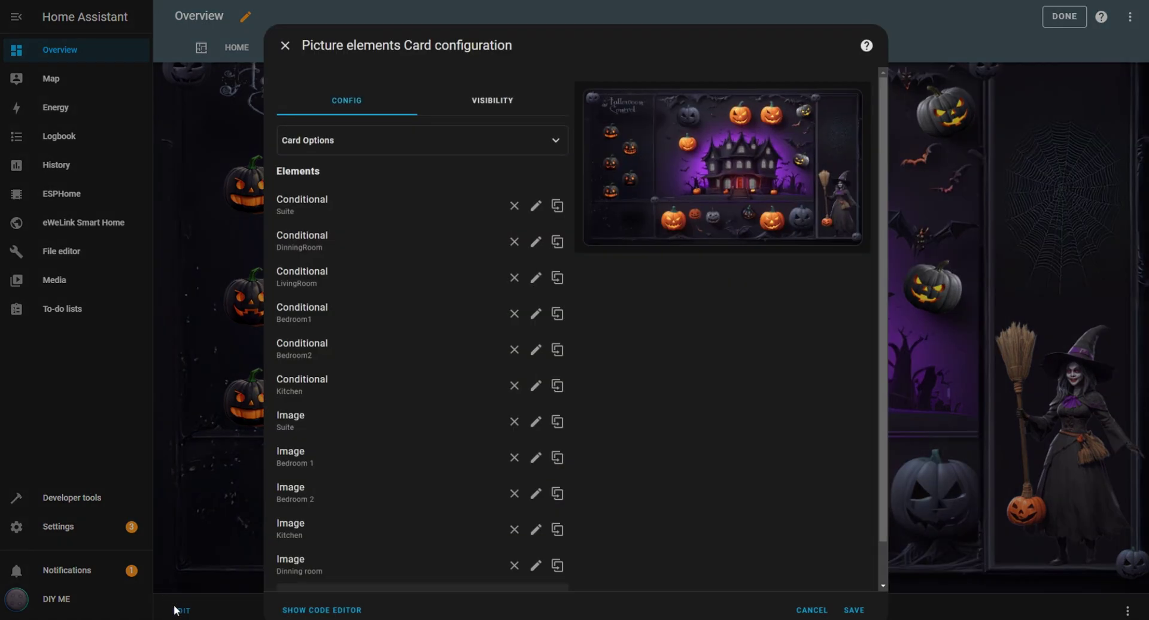
click(535, 493)
click(535, 493)
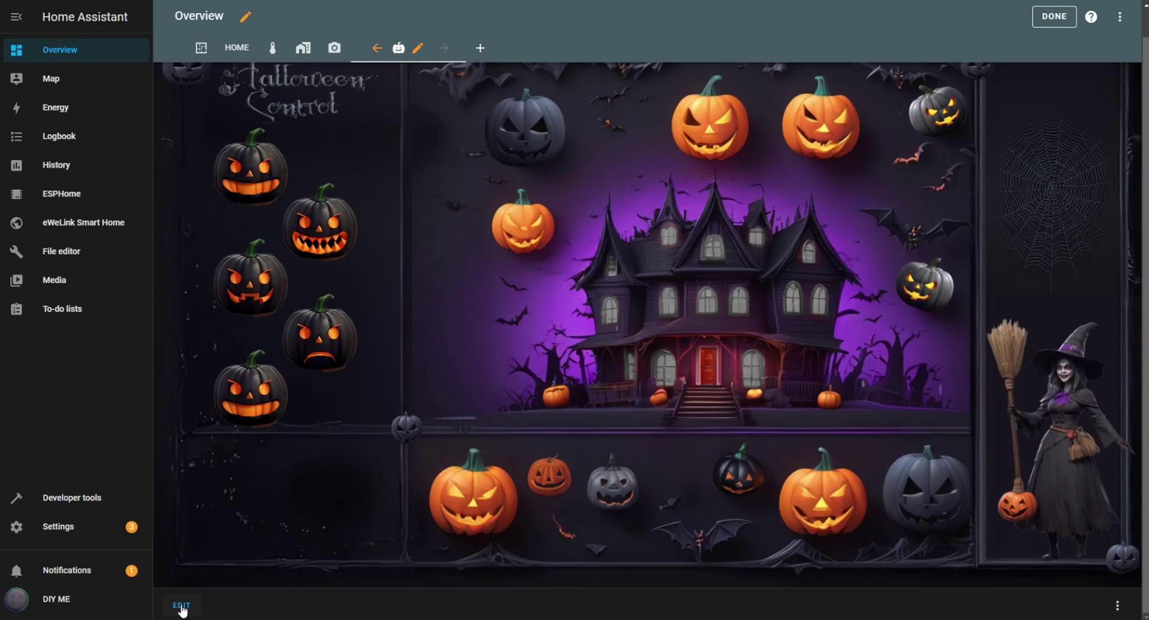
Step: Add a state label element to the card and set its entity to Bedroom sensor-Temperature
click(181, 606)
scroll(415, 456, down, 1)
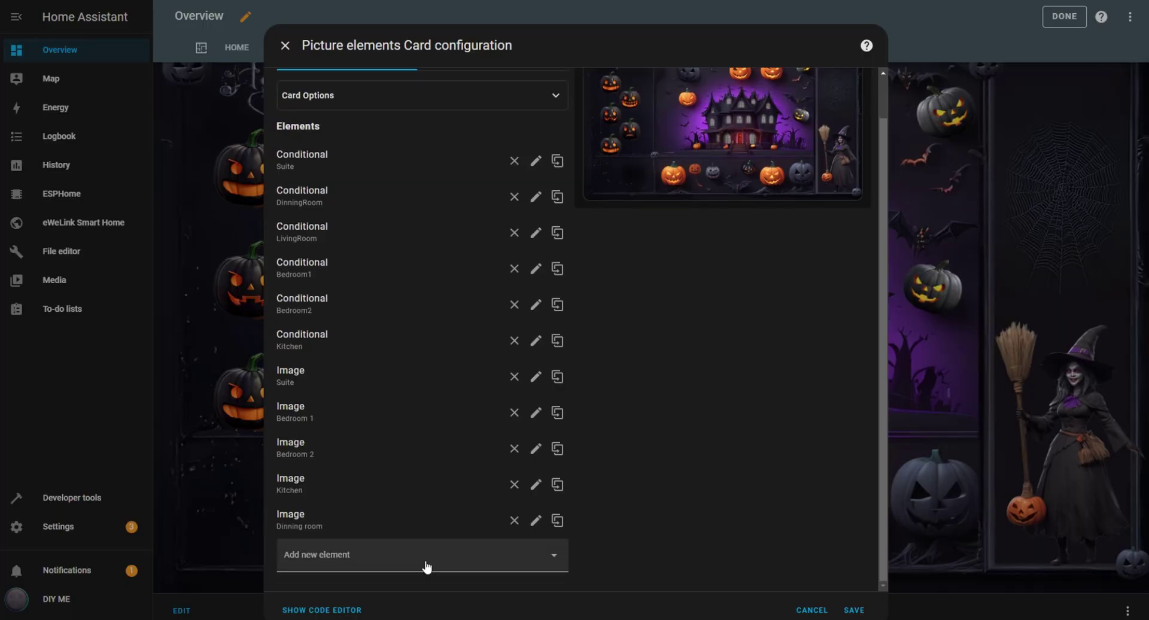
click(558, 564)
click(308, 404)
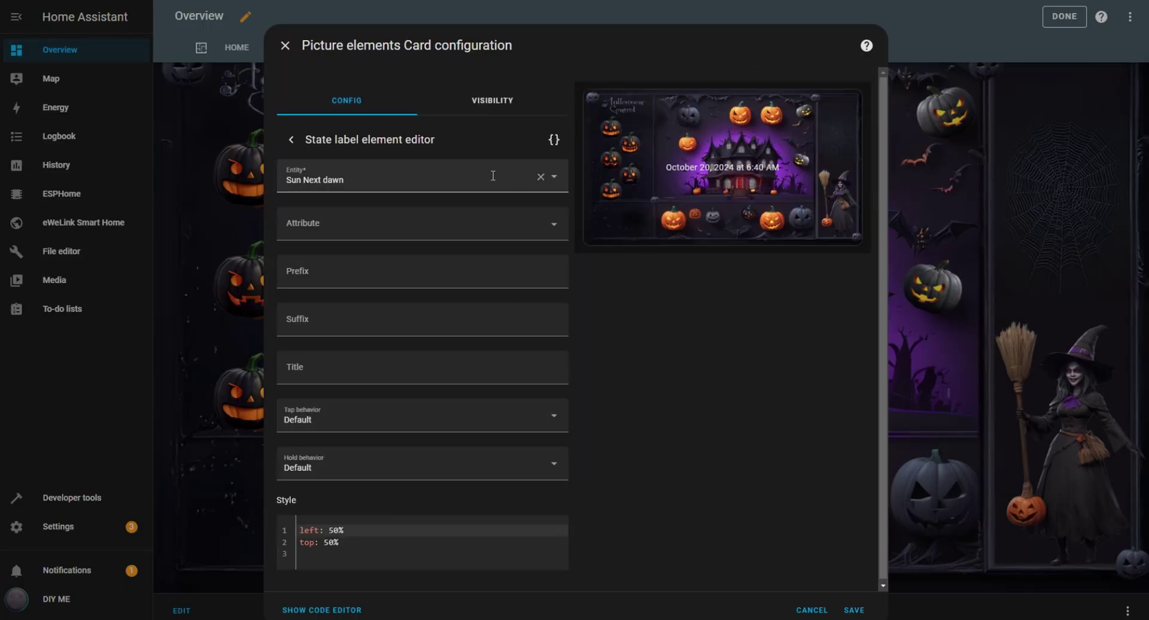
click(538, 177)
click(349, 184)
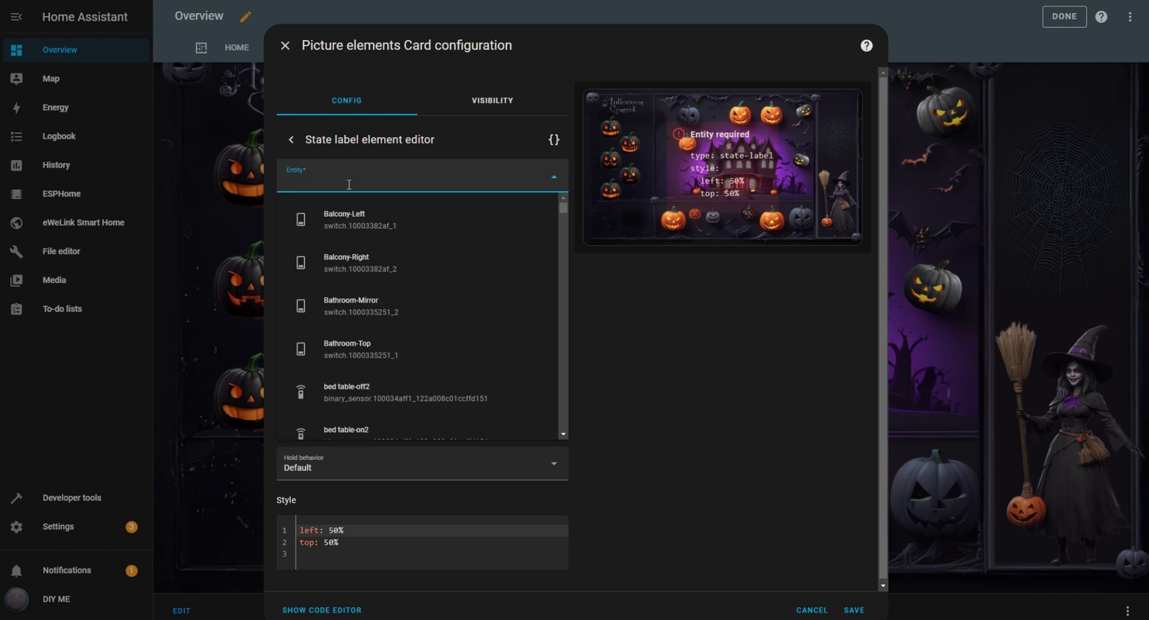
text(bedro)
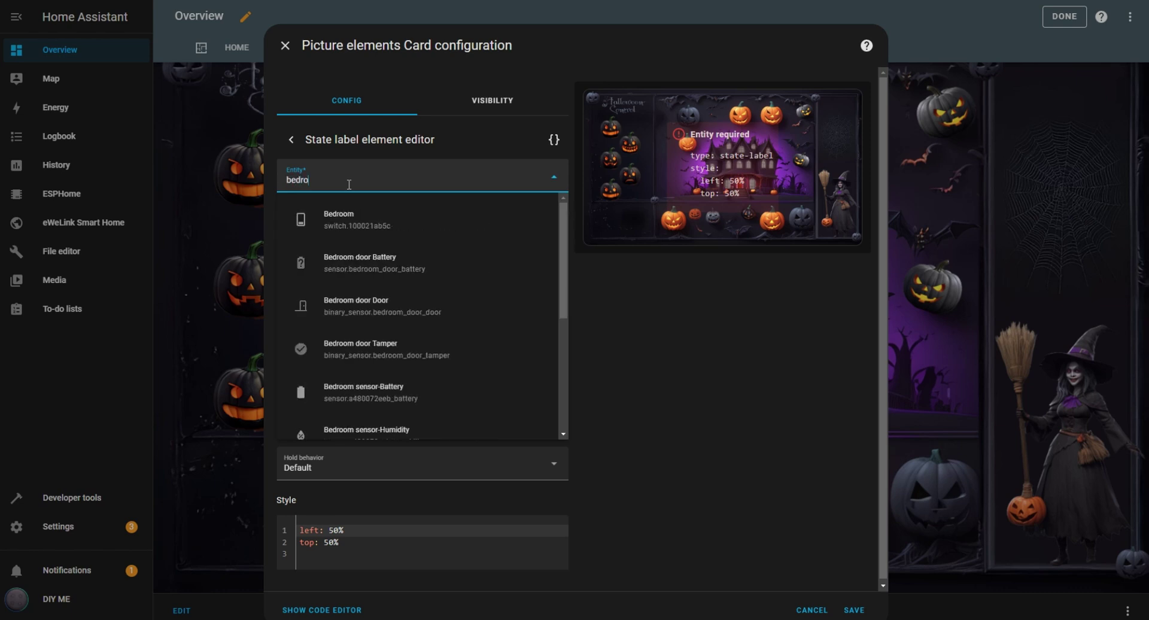
scroll(397, 328, down, 3)
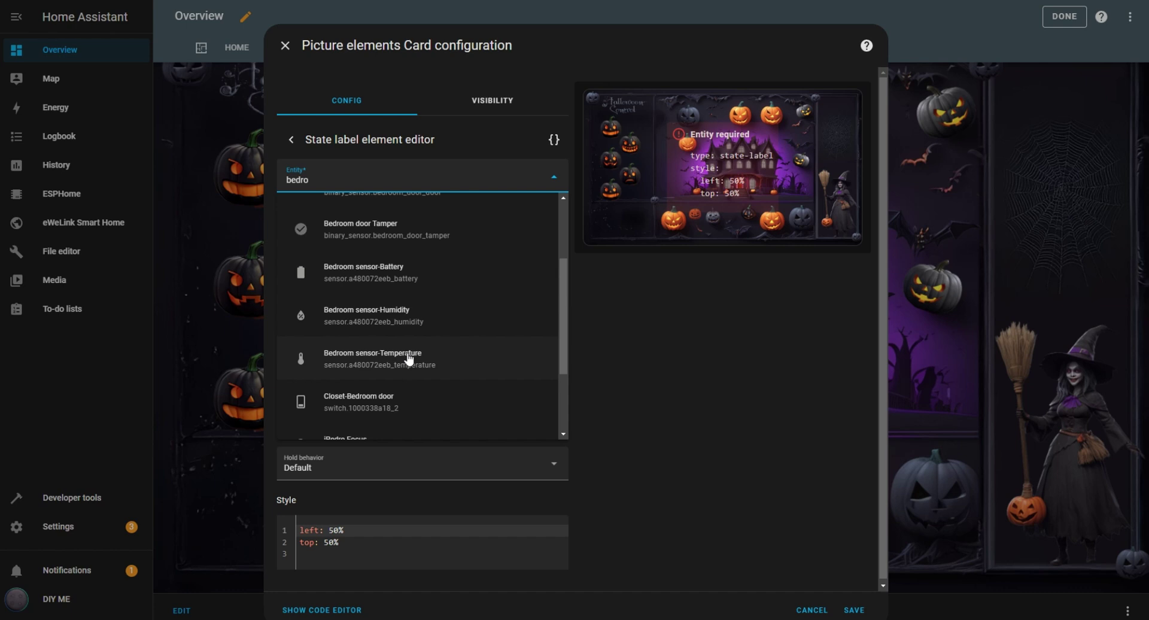
click(398, 356)
Step: Give the temperature label the prefix "Suite|" and set its tap behavior to Nothing and hold behavior to More info
click(339, 272)
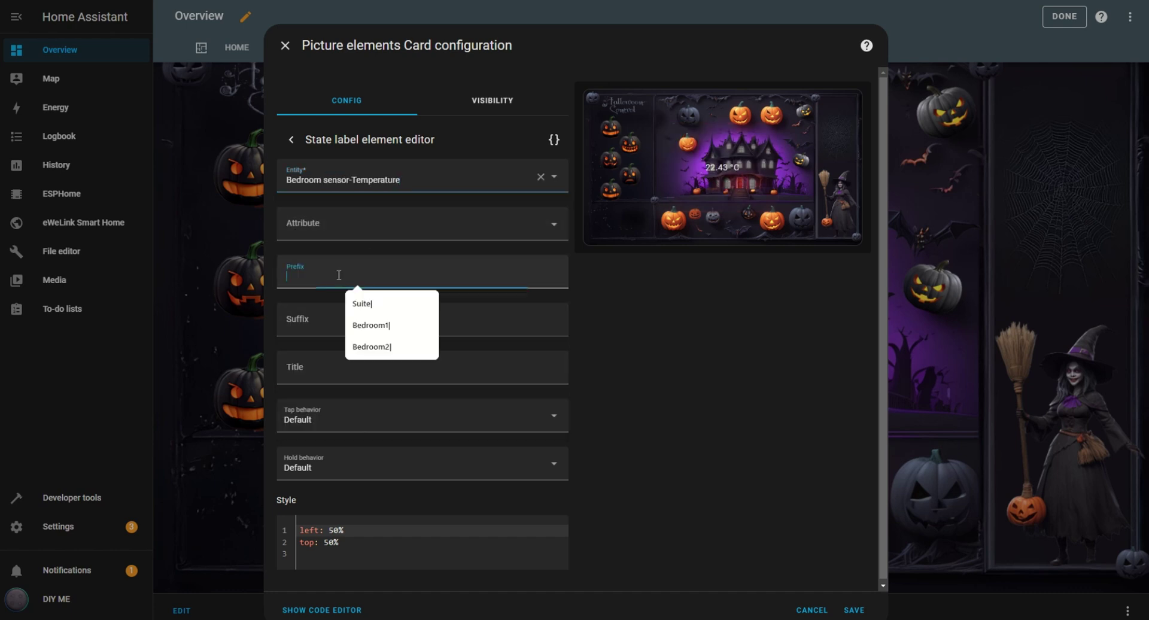
click(362, 303)
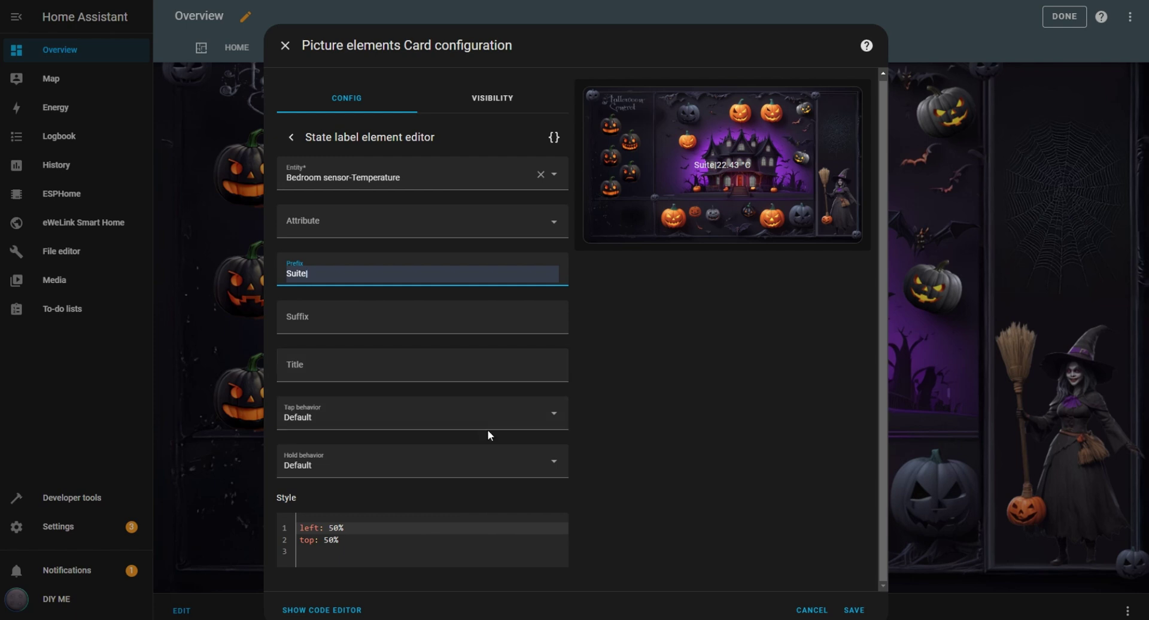
click(553, 414)
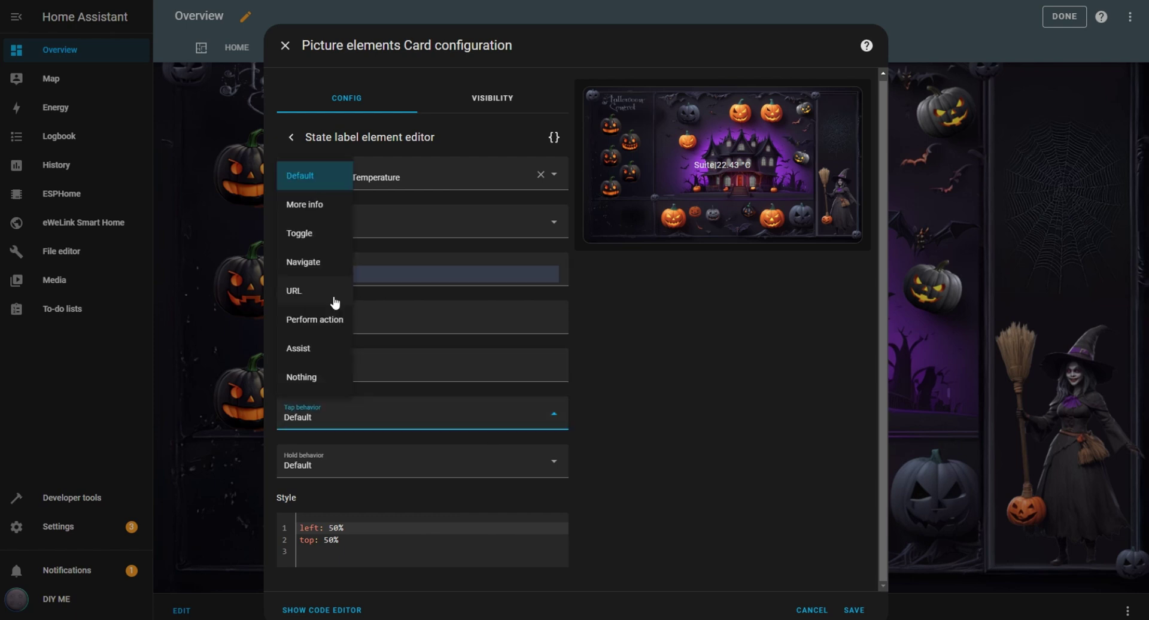
click(308, 377)
click(551, 472)
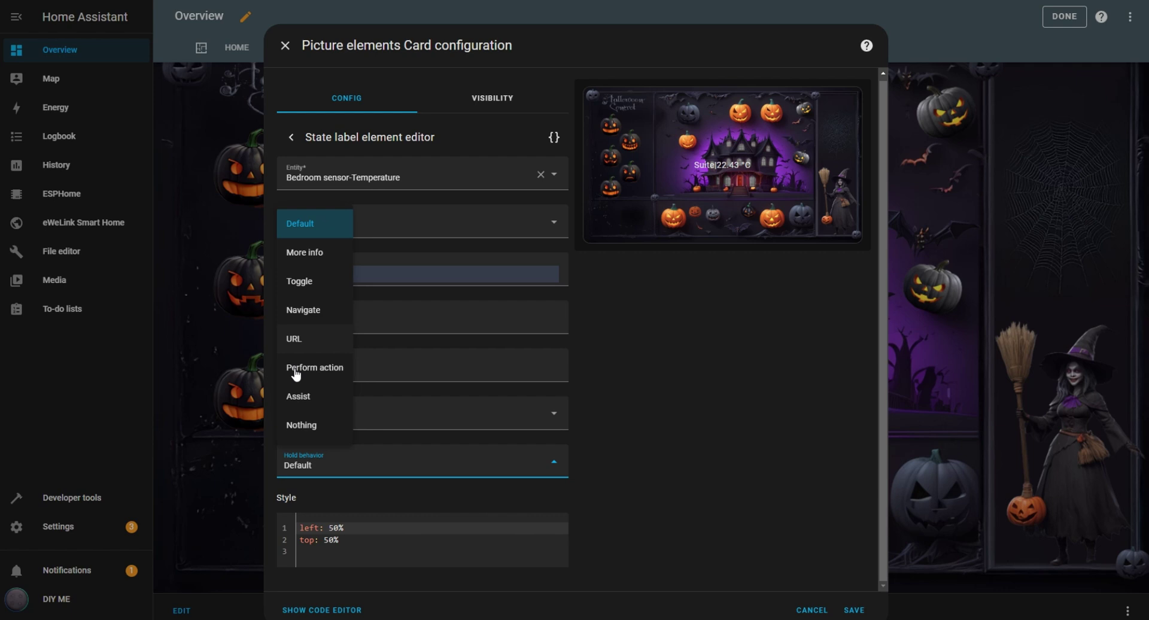
click(313, 255)
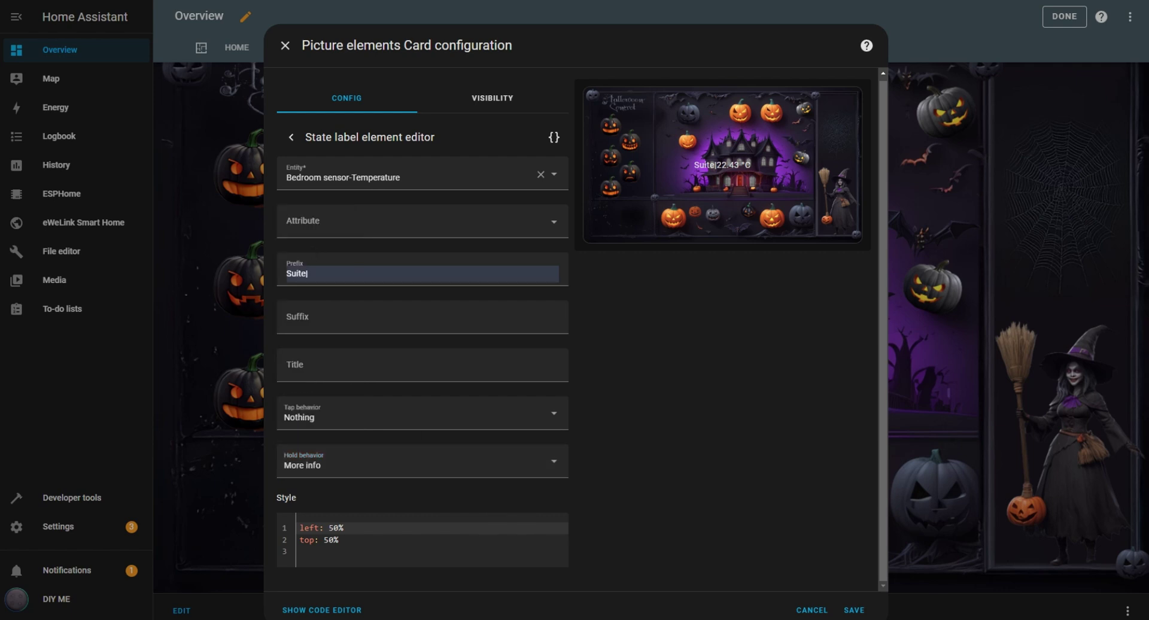
Step: Style the Suite label with left 15%, top 77%, color "#241b32", 30px bold Georgia and text-shadow 1px 1px 4px grey, and save the card
click(301, 525)
drag(301, 526, 366, 541)
text(left: 15% top: 77% color: "#241b32" font-size: 30px font-family: Georgia font-weight: bold text-shadow: 1px 1px 4px grey)
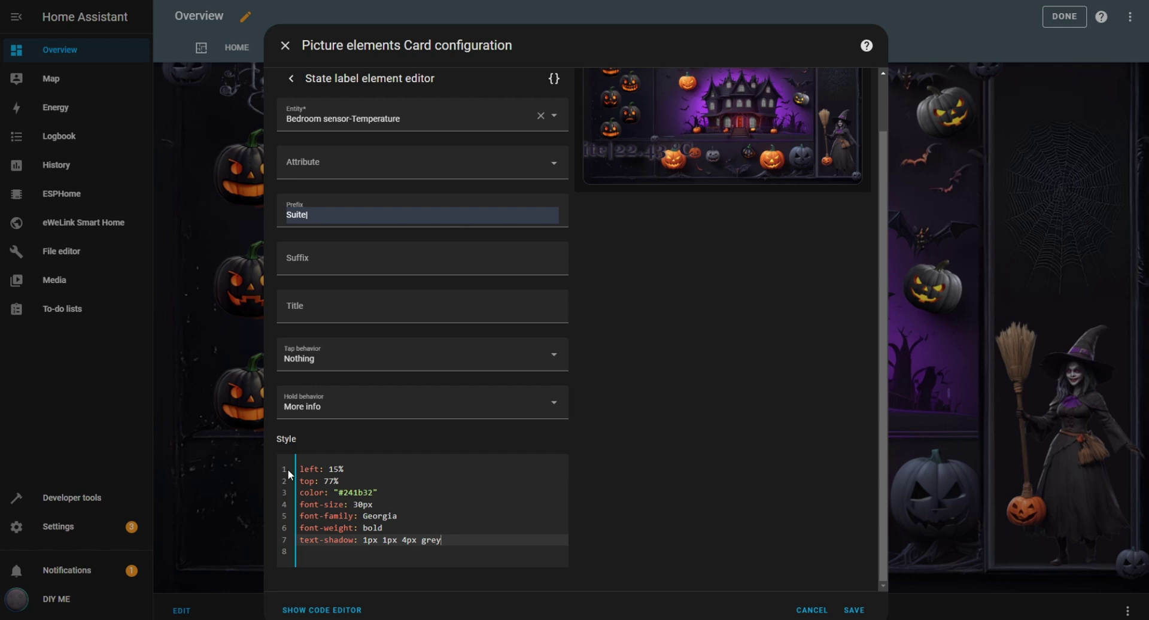
drag(380, 492, 335, 492)
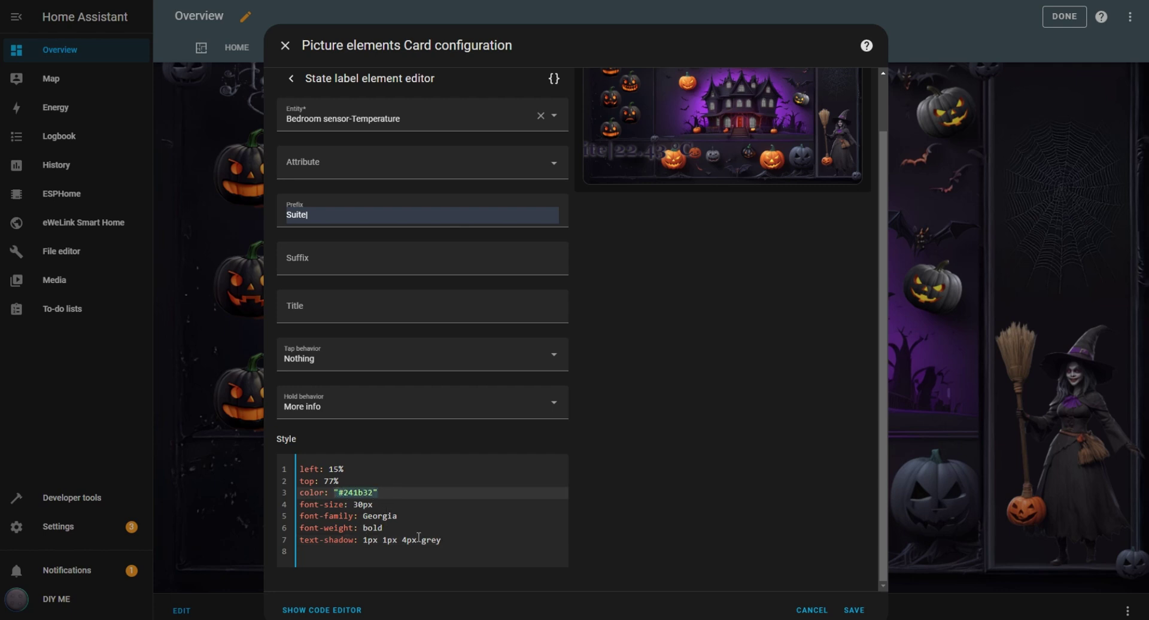
click(860, 610)
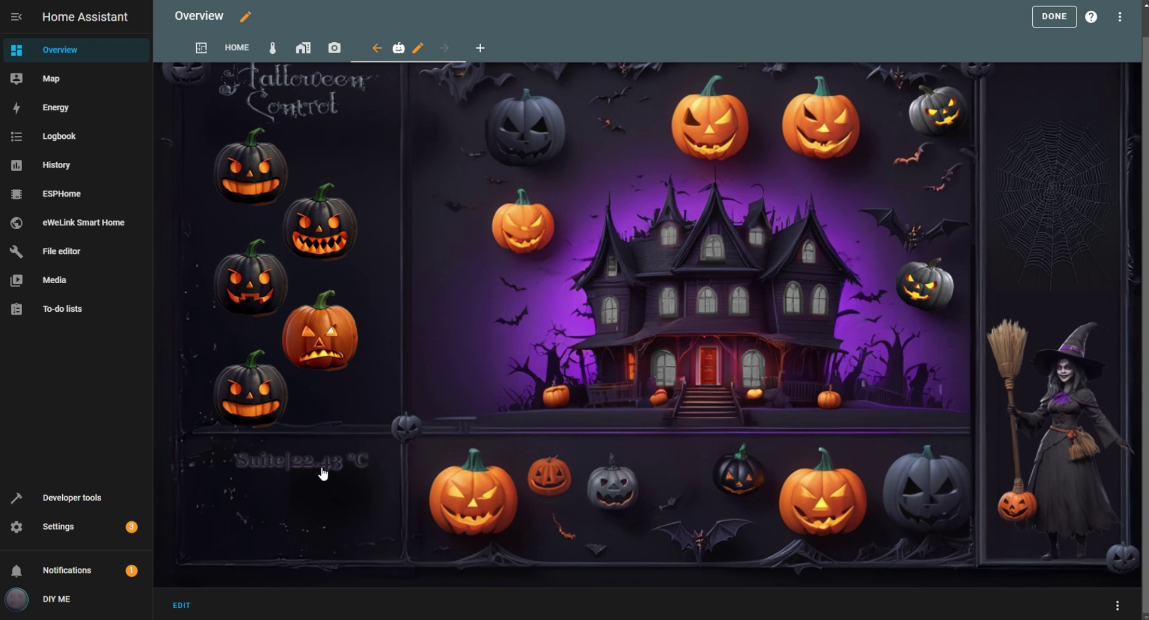
Step: Duplicate the Suite temperature label and set the copy's entity to Nana Sensor-Temperature, prefix to "Bedroom1|" and top to 82%
click(182, 605)
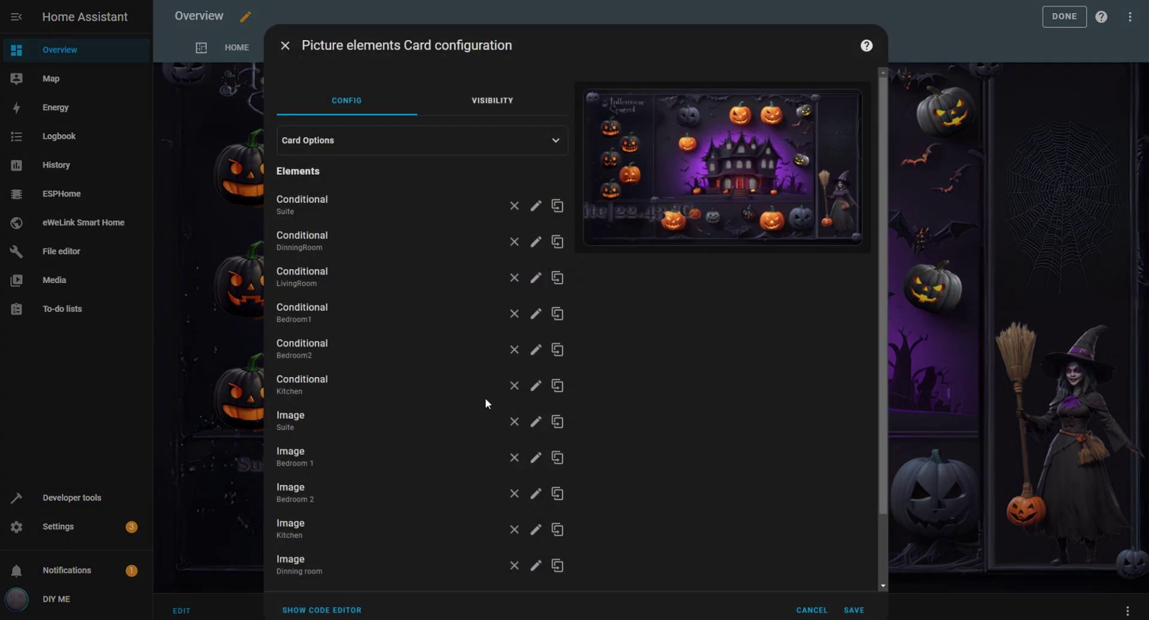
scroll(466, 454, down, 2)
click(535, 520)
click(407, 180)
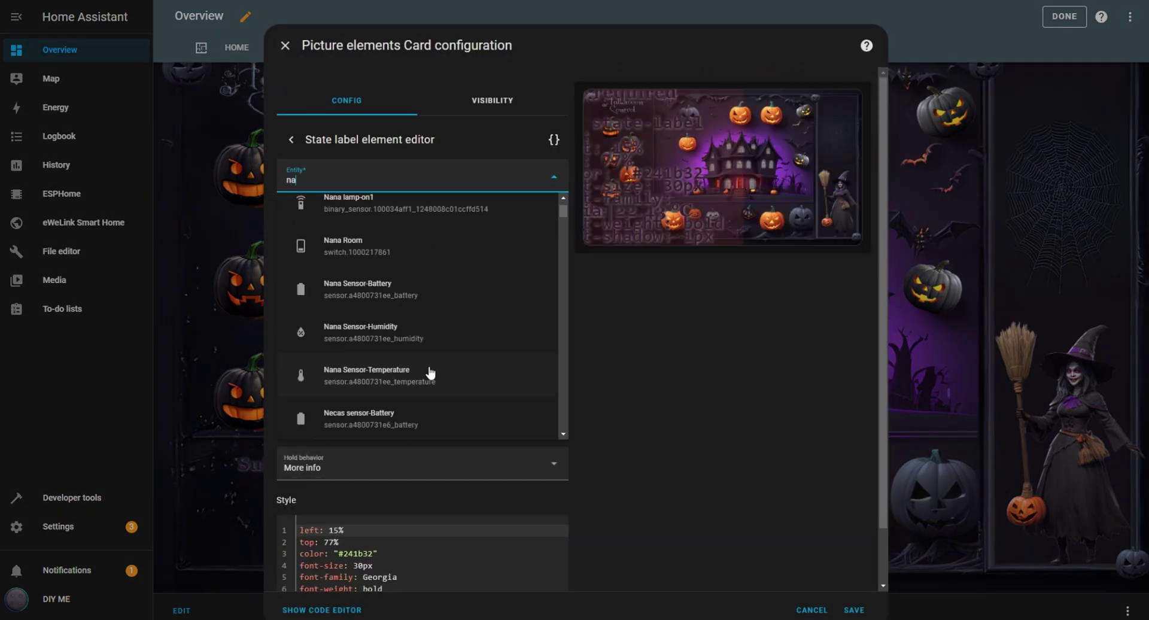
click(431, 374)
click(359, 276)
click(371, 324)
key(ctrl+a)
key(ctrl+v)
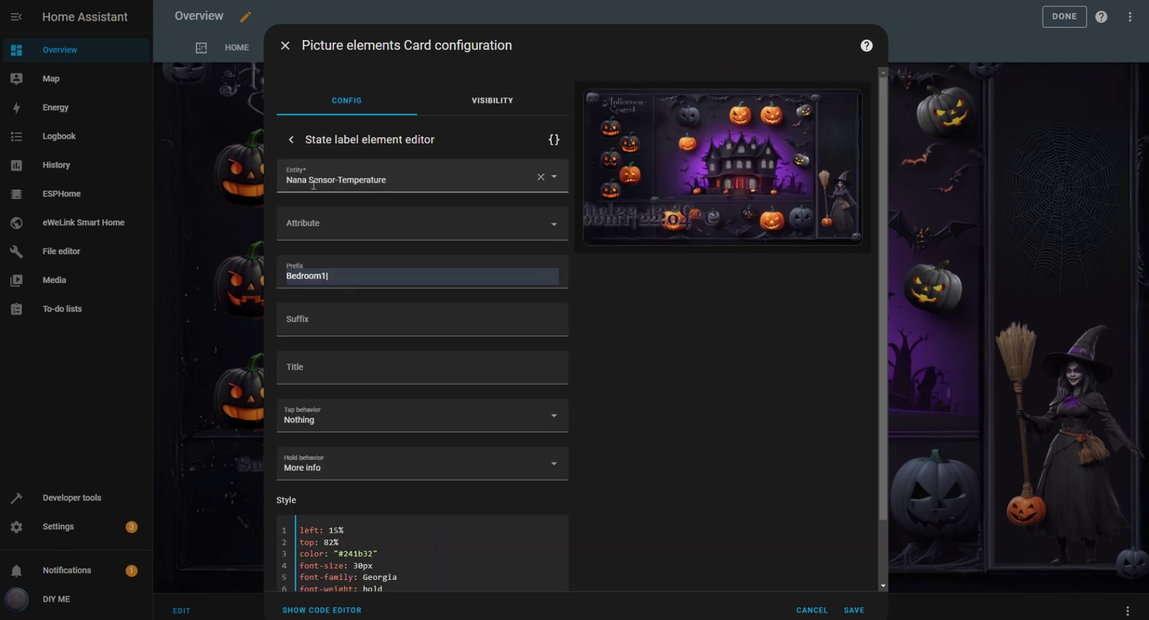
Step: Set the copied label's entity to Necas sensor-Temperature and prefix to "Bedroom2|", restyle it to sit below the Bedroom1 label, and save the card
click(394, 180)
click(402, 315)
click(359, 276)
click(366, 343)
scroll(366, 343, down, 1)
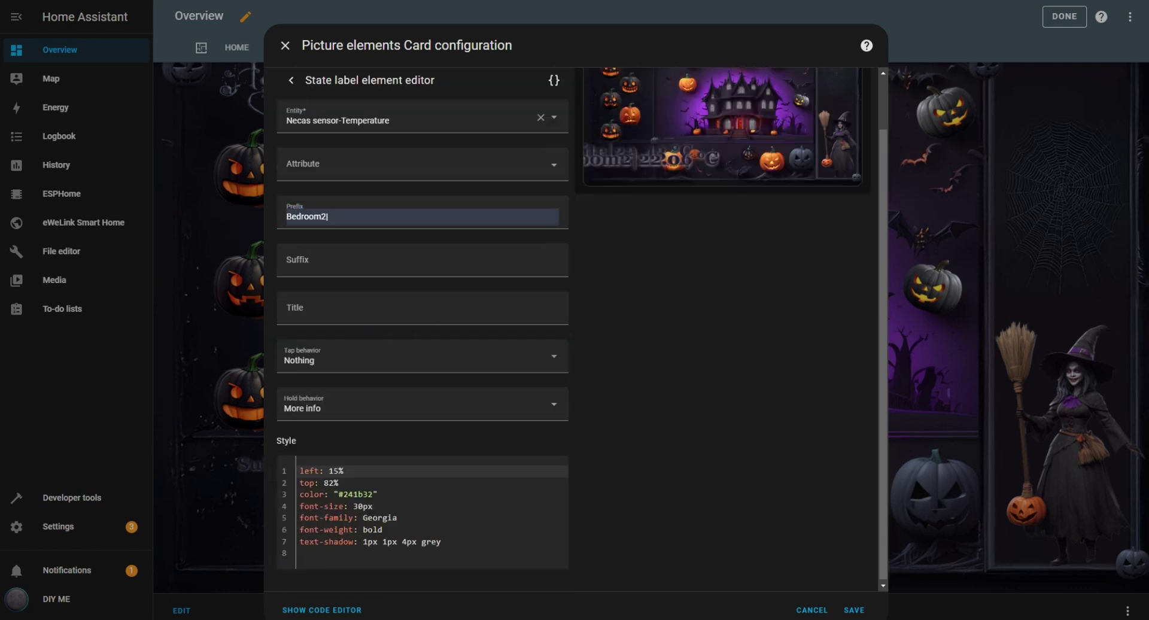
drag(302, 541, 300, 472)
click(854, 610)
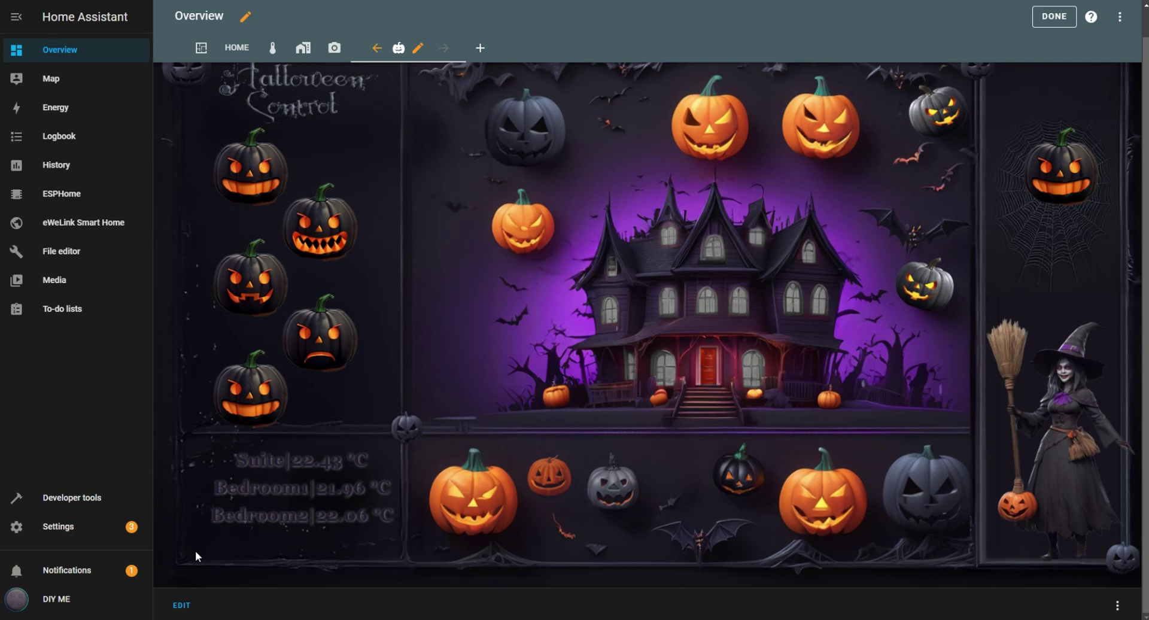
Step: Reopen the picture elements card and add a conditional element titled "Someone at the door"
click(182, 604)
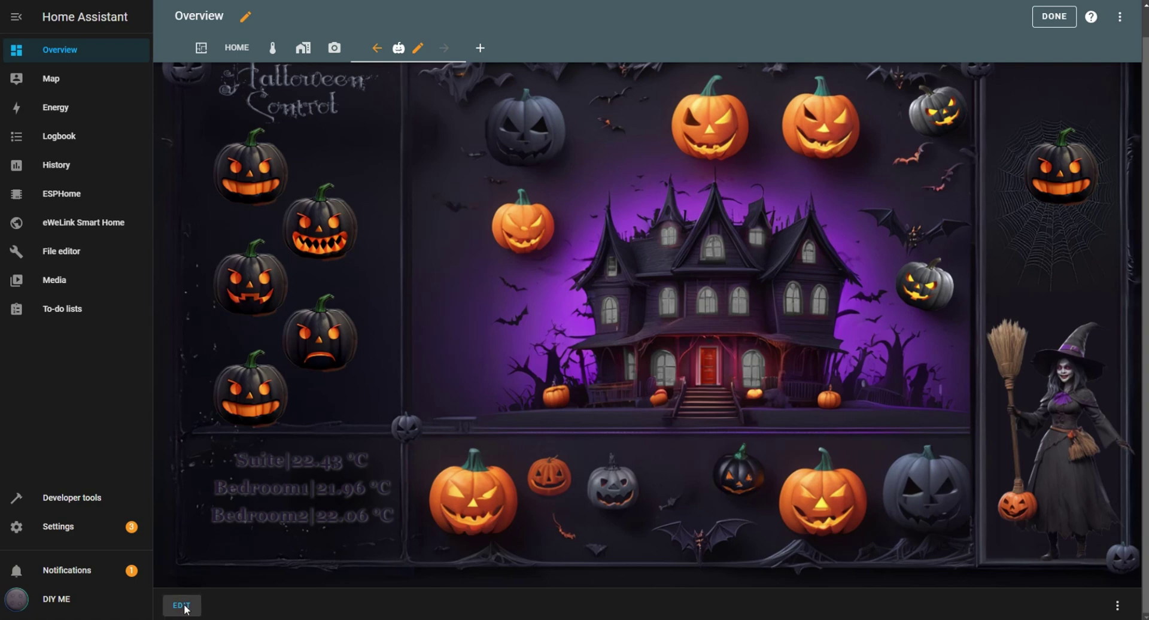
scroll(491, 538, down, 5)
click(552, 556)
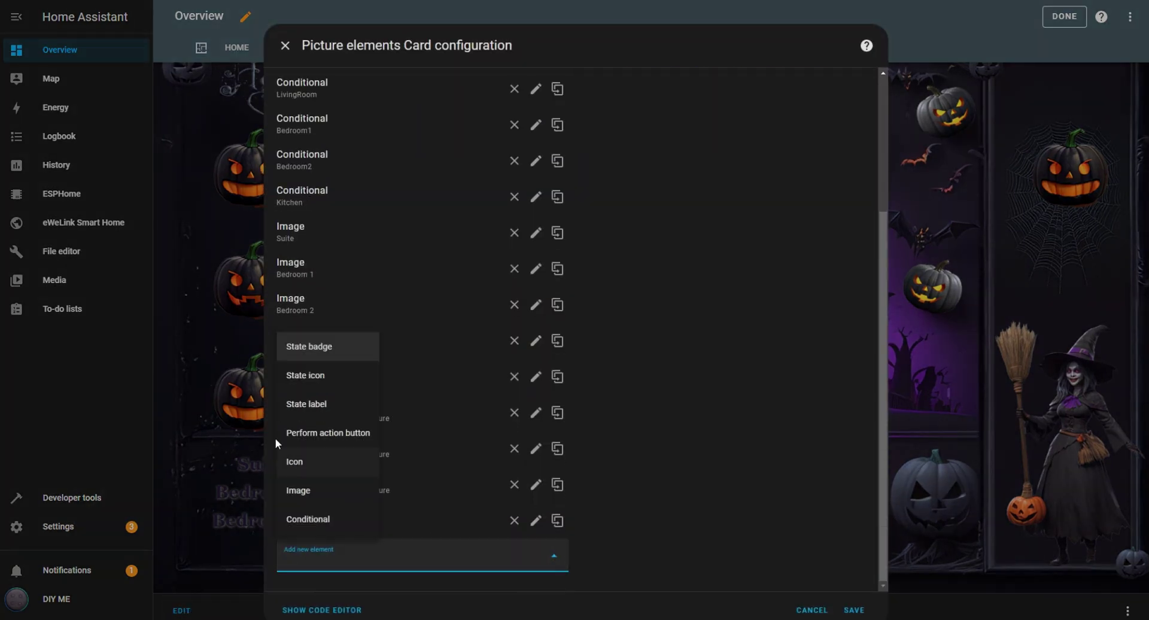
click(314, 520)
click(346, 188)
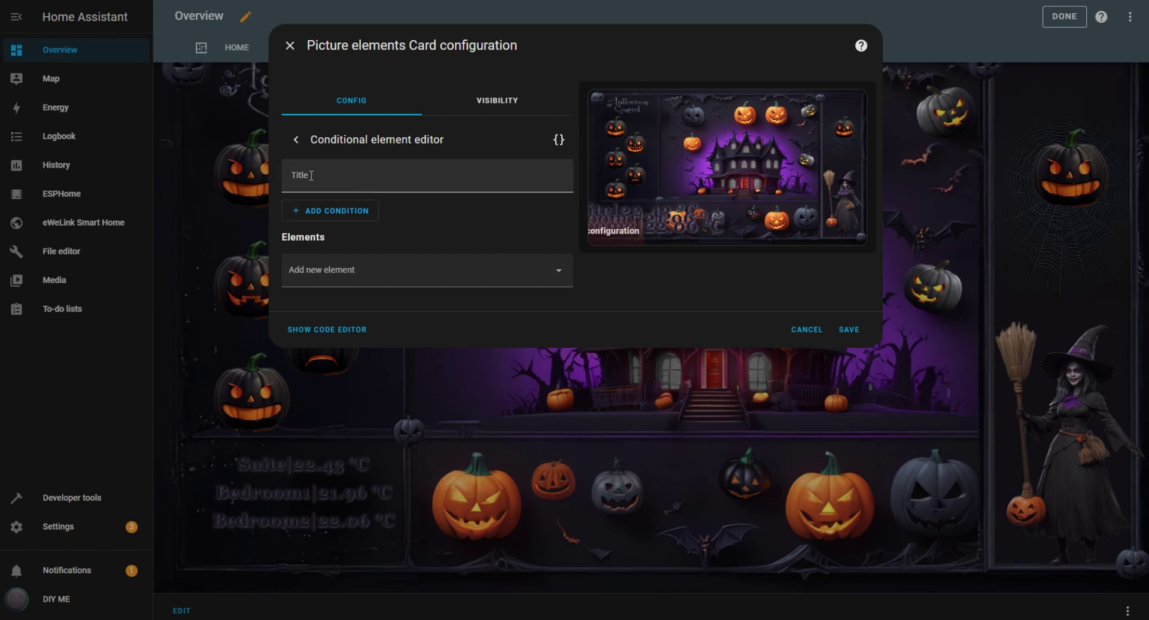
text(Someo)
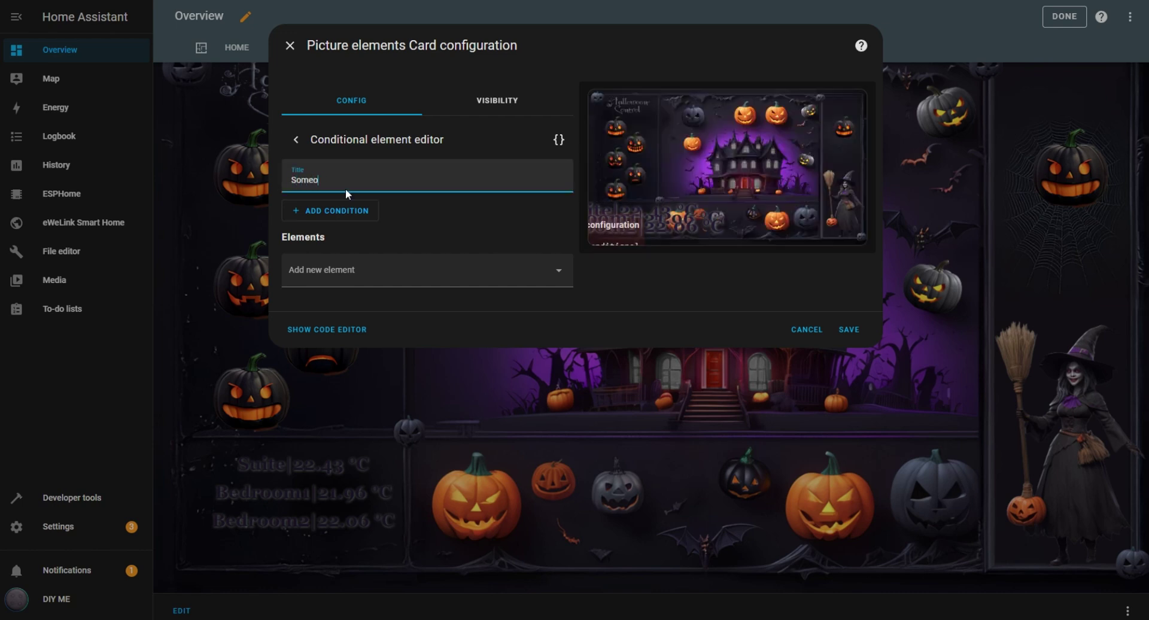
text(ne at the door)
Step: Add an entity state condition requiring Entrance motion Motion to be equal to Detected
click(352, 210)
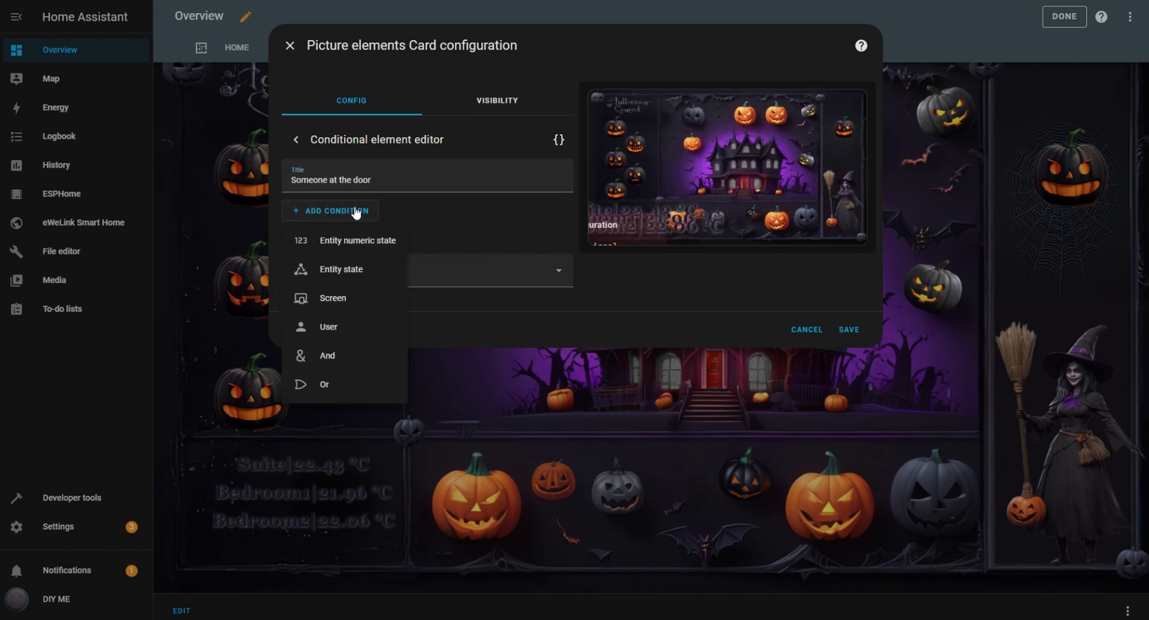
click(352, 271)
click(358, 254)
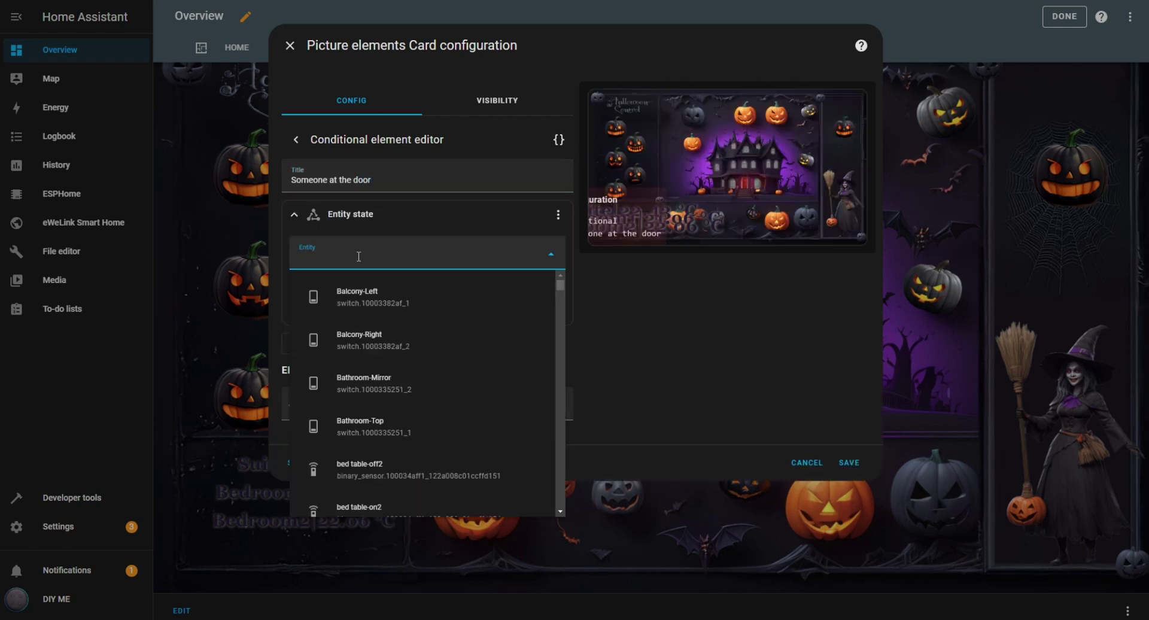
text(entr)
click(386, 340)
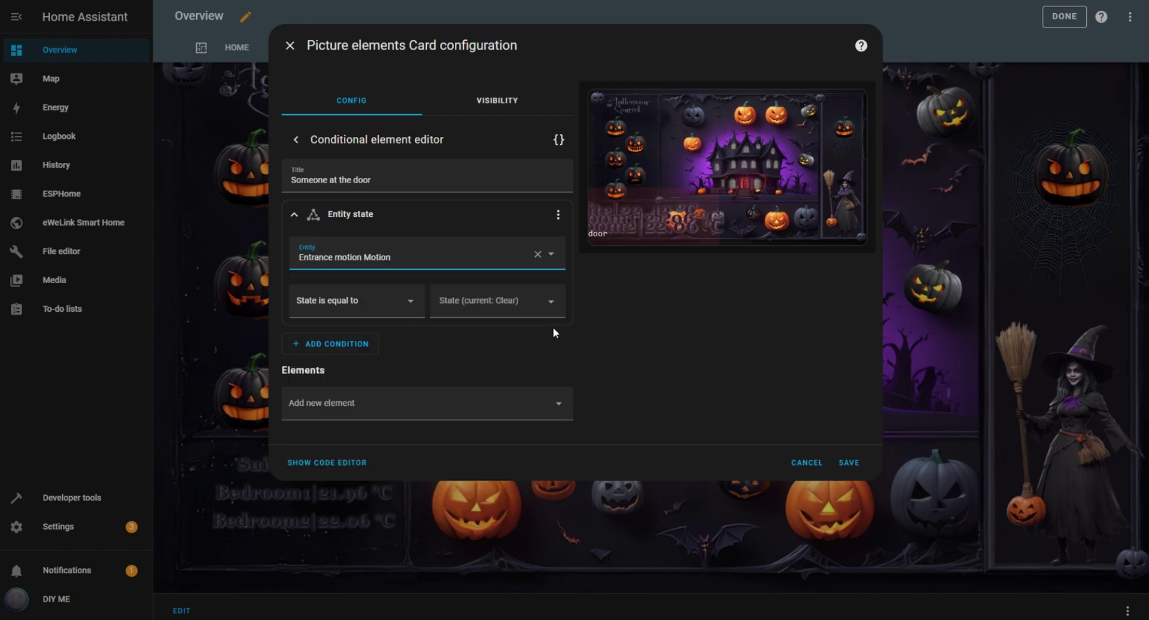
click(549, 306)
click(464, 338)
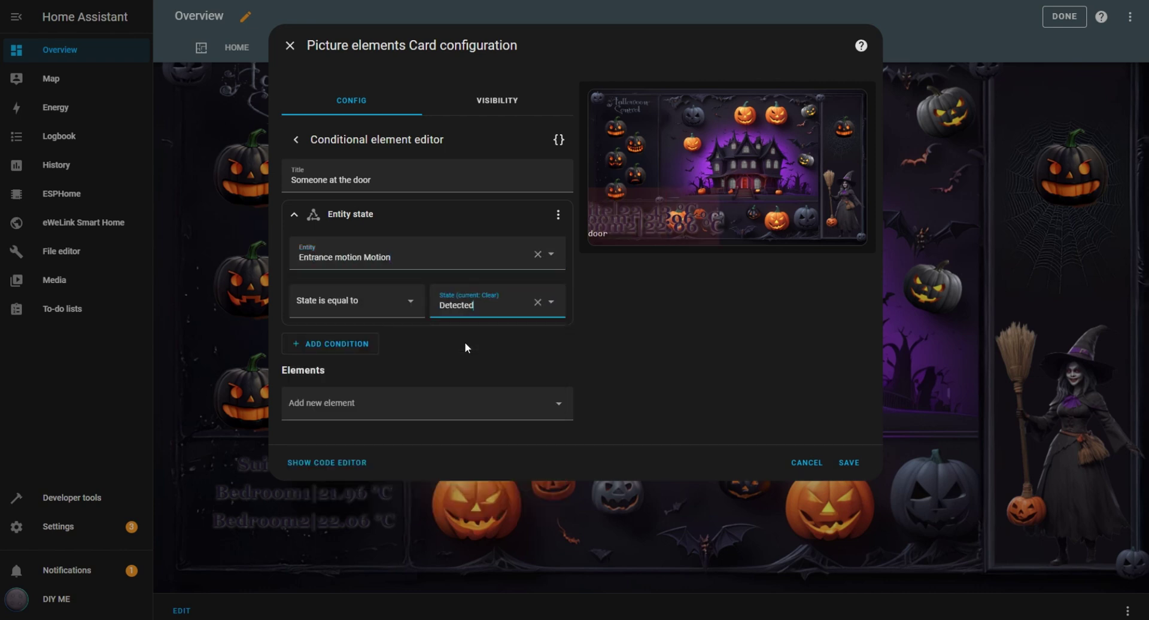
Step: Add an image element inside the conditional element and set both its tap and hold behavior to Nothing
click(561, 411)
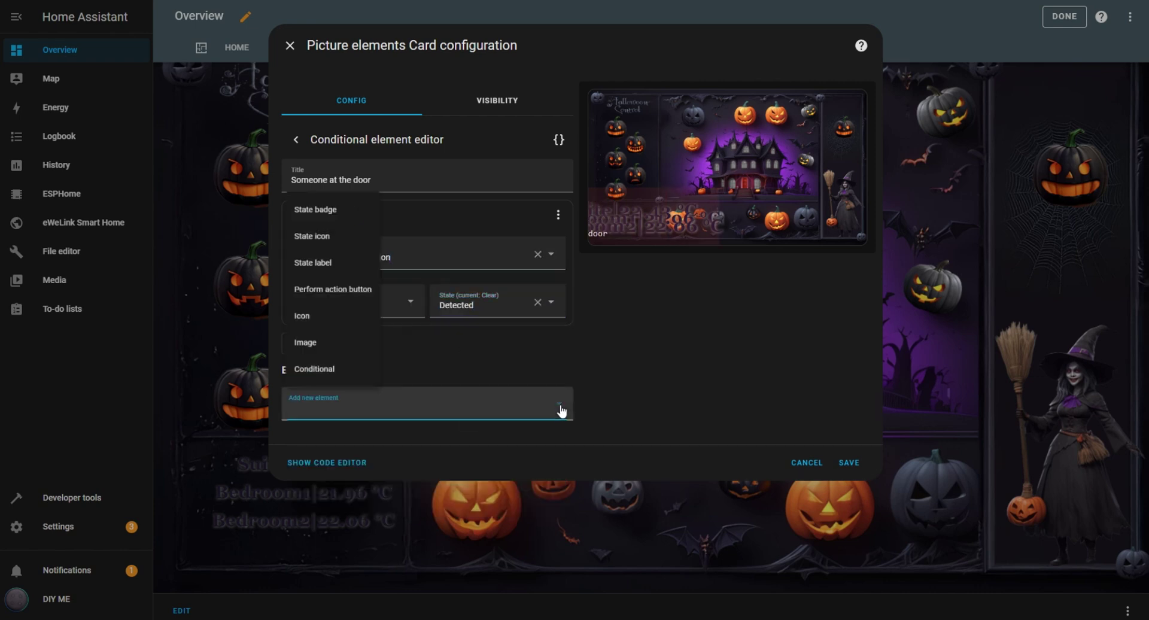
click(304, 344)
scroll(538, 353, down, 1)
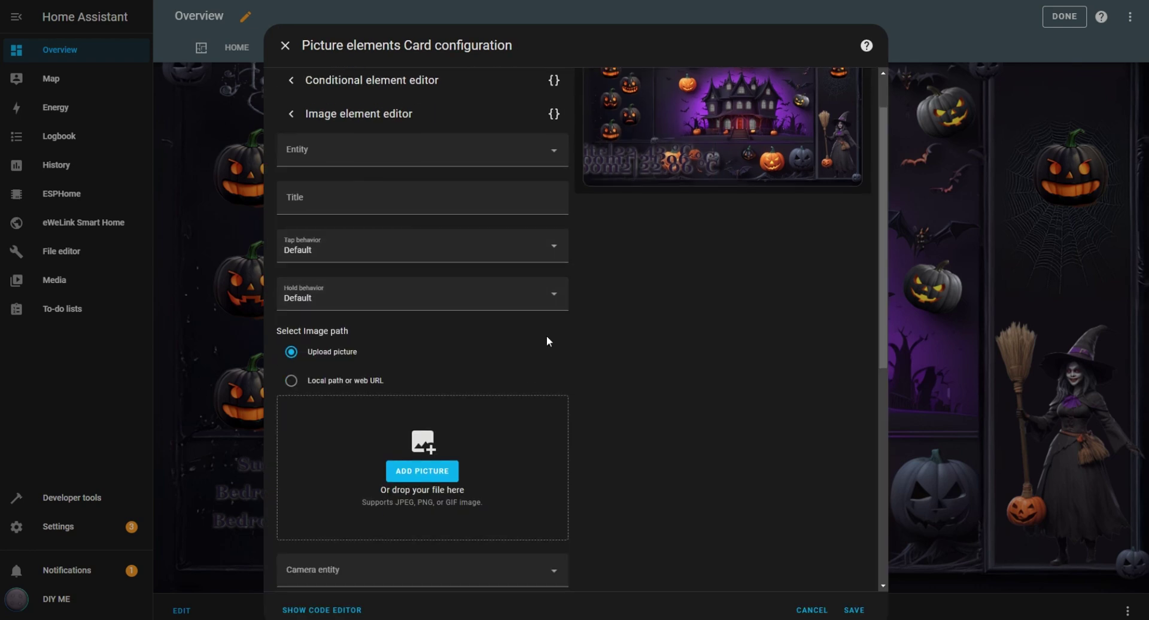
click(553, 250)
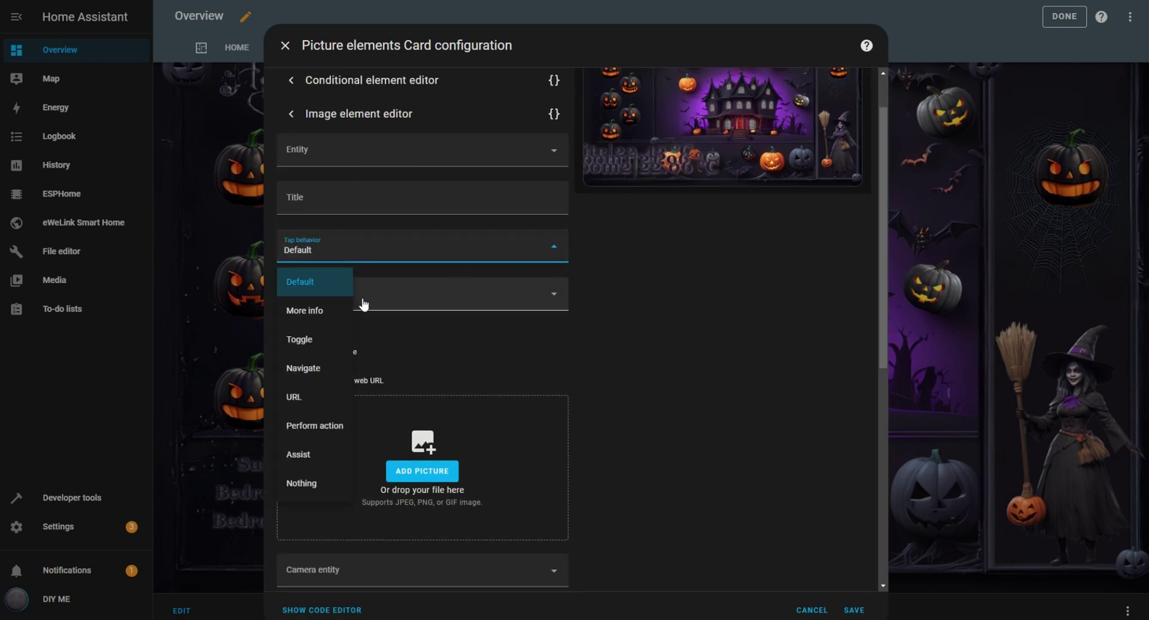
click(301, 483)
click(404, 307)
click(301, 531)
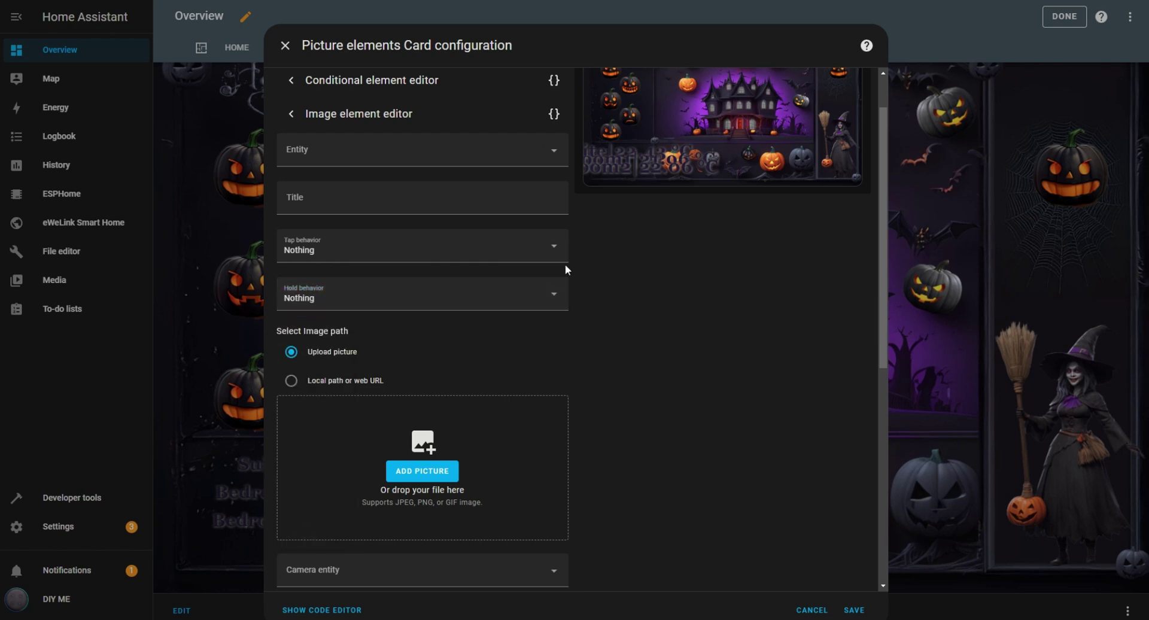
Step: Switch the image source to a local path and set it to \local\halloween\backwitch.png
click(291, 381)
scroll(599, 383, down, 1)
scroll(651, 397, down, 3)
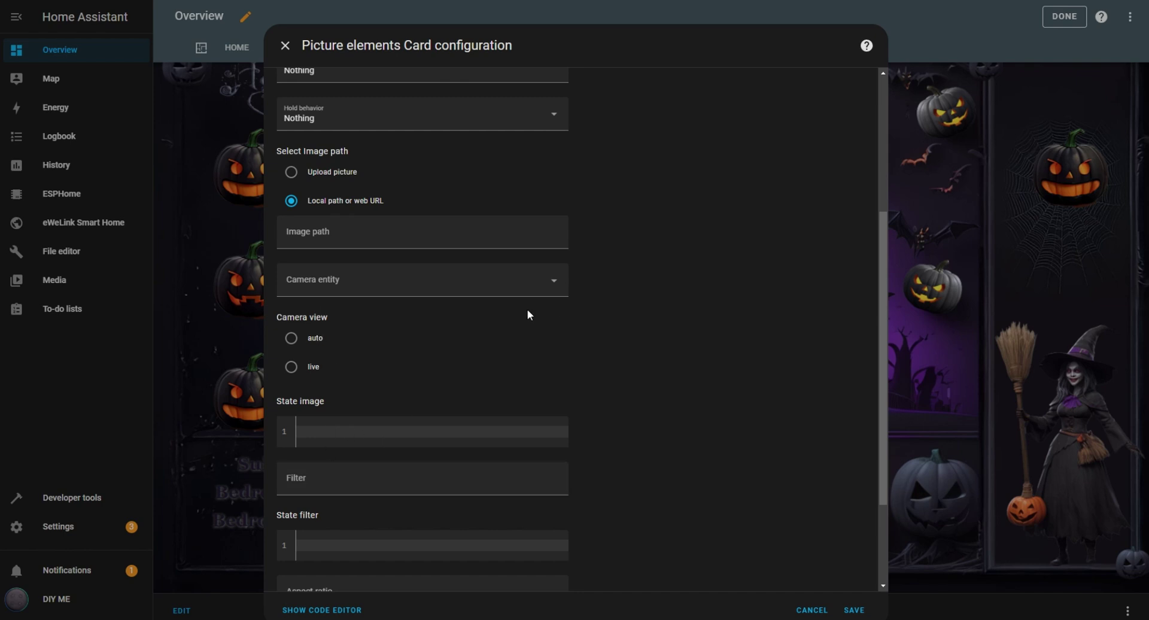
scroll(425, 356, up, 2)
click(367, 357)
click(398, 430)
Step: Style the witch image with left 57%, top 62% and width 3%, and save the card
scroll(334, 554, down, 4)
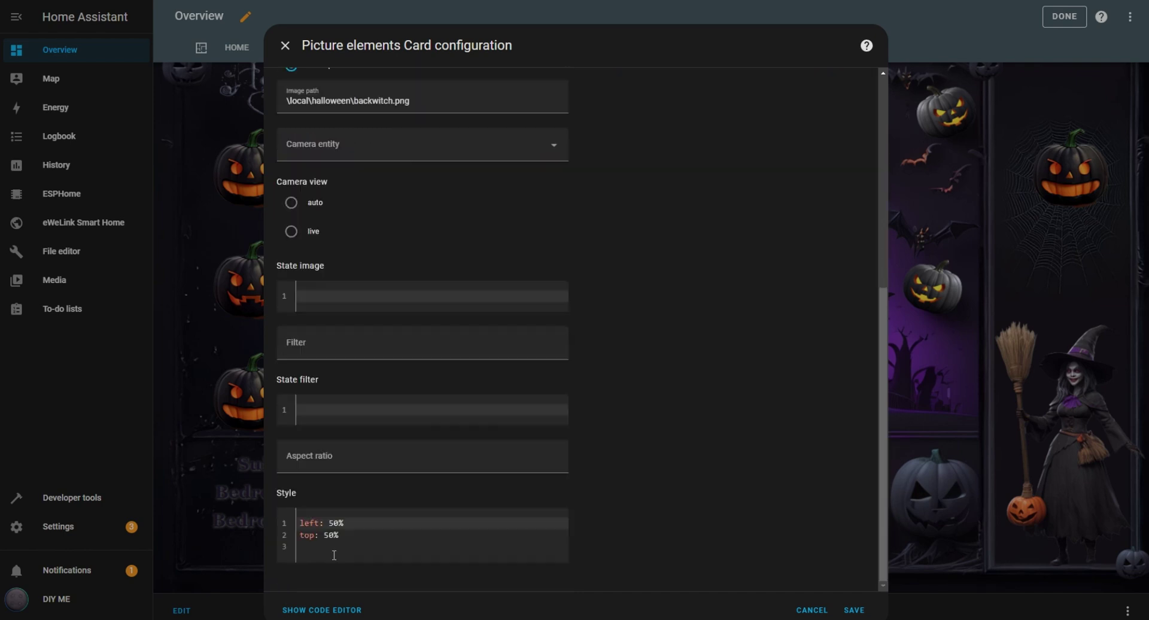
drag(334, 554, 298, 528)
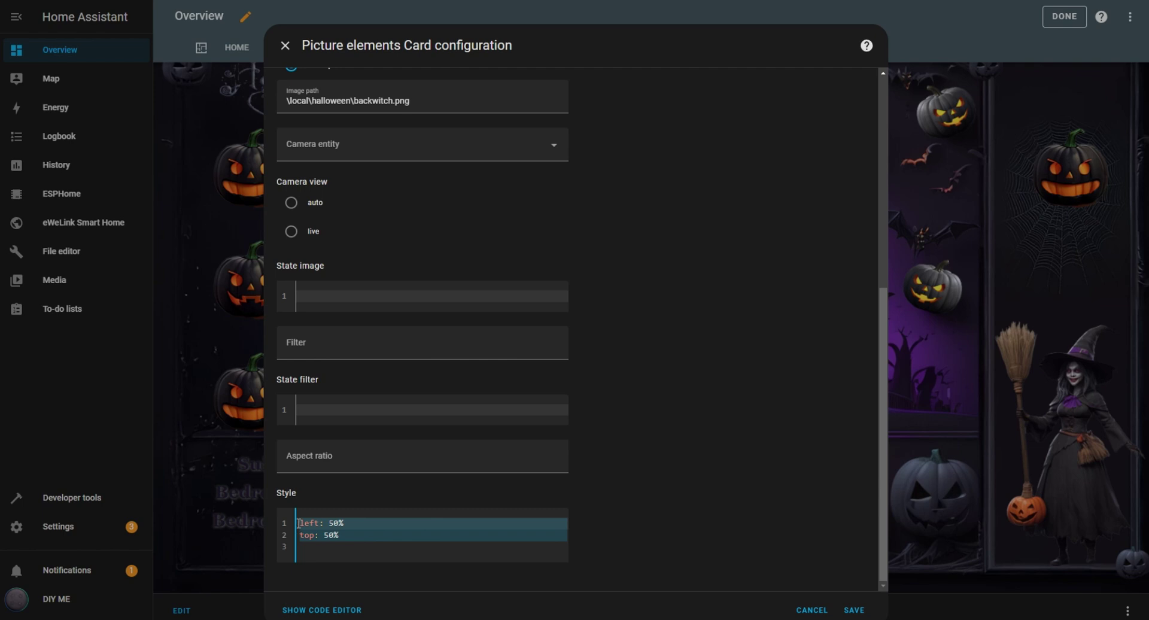
text(left: 57% top: 62% width: 3%)
scroll(679, 492, up, 6)
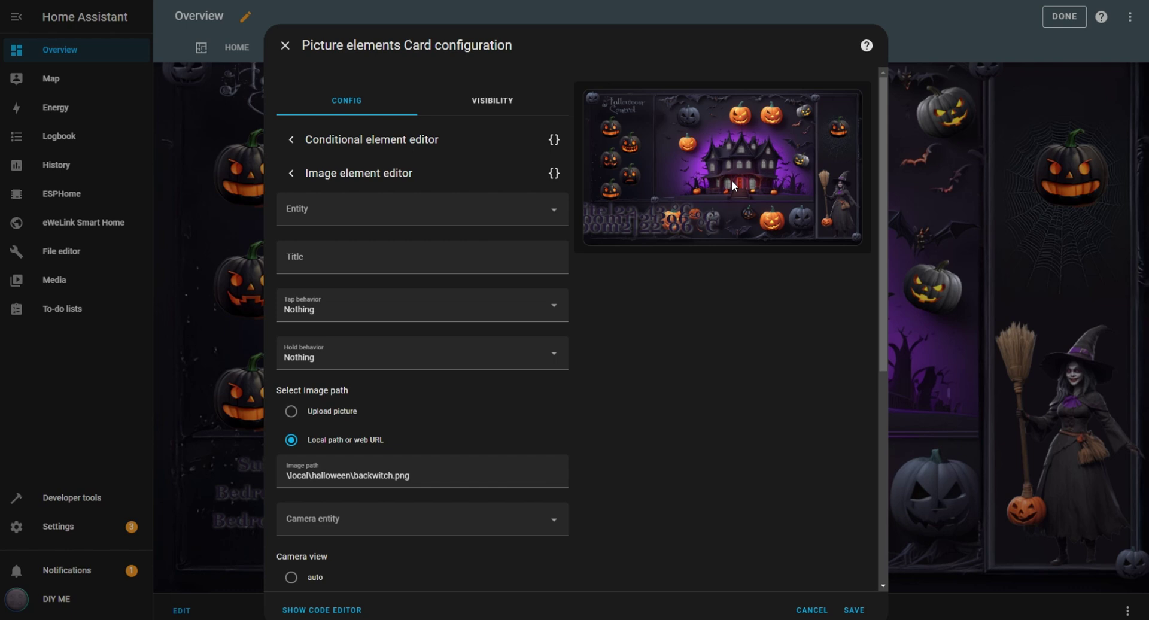
scroll(734, 404, down, 6)
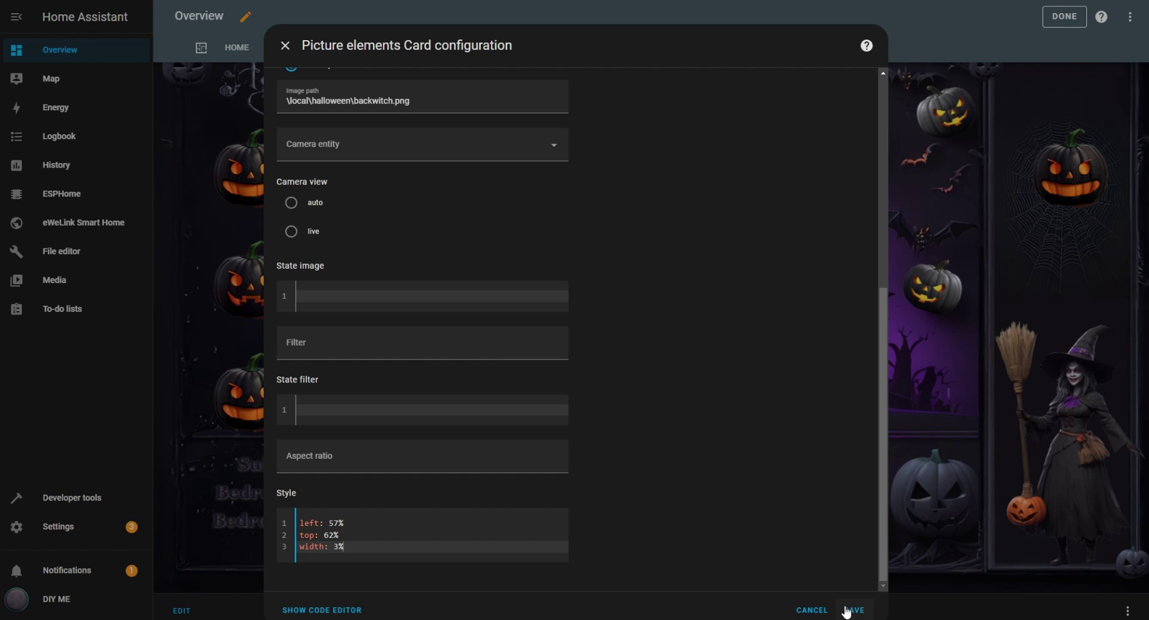
click(846, 611)
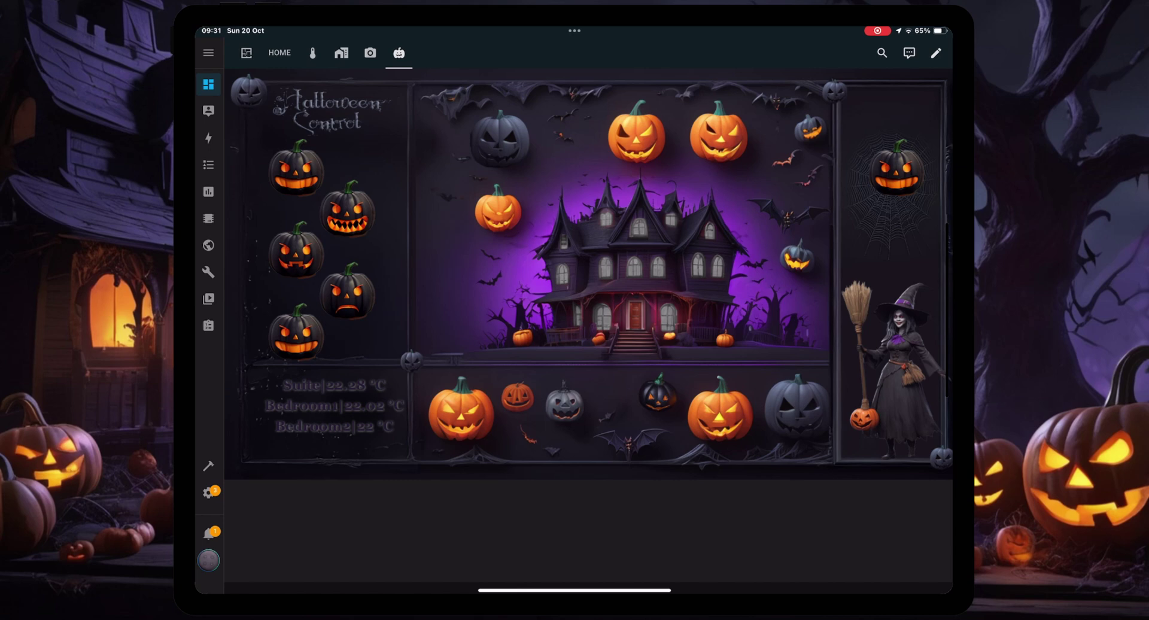
Step: Test the finished dashboard by switching on the lights of the two lowest left-column pumpkins and toggling the spider-web pumpkin's light on and off
click(332, 295)
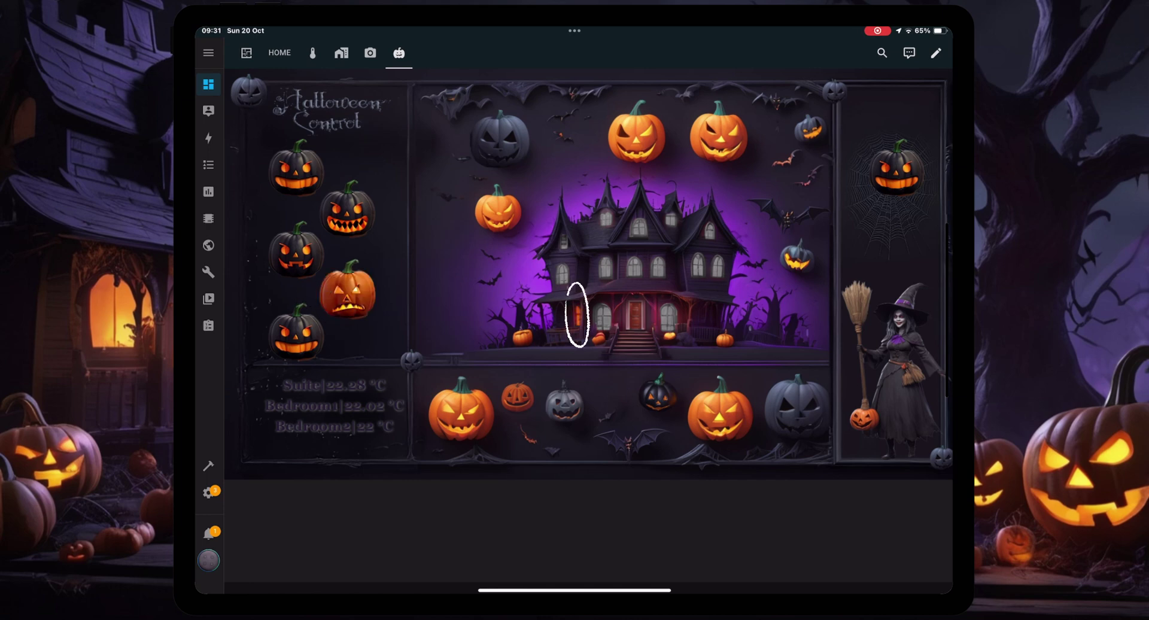
click(275, 340)
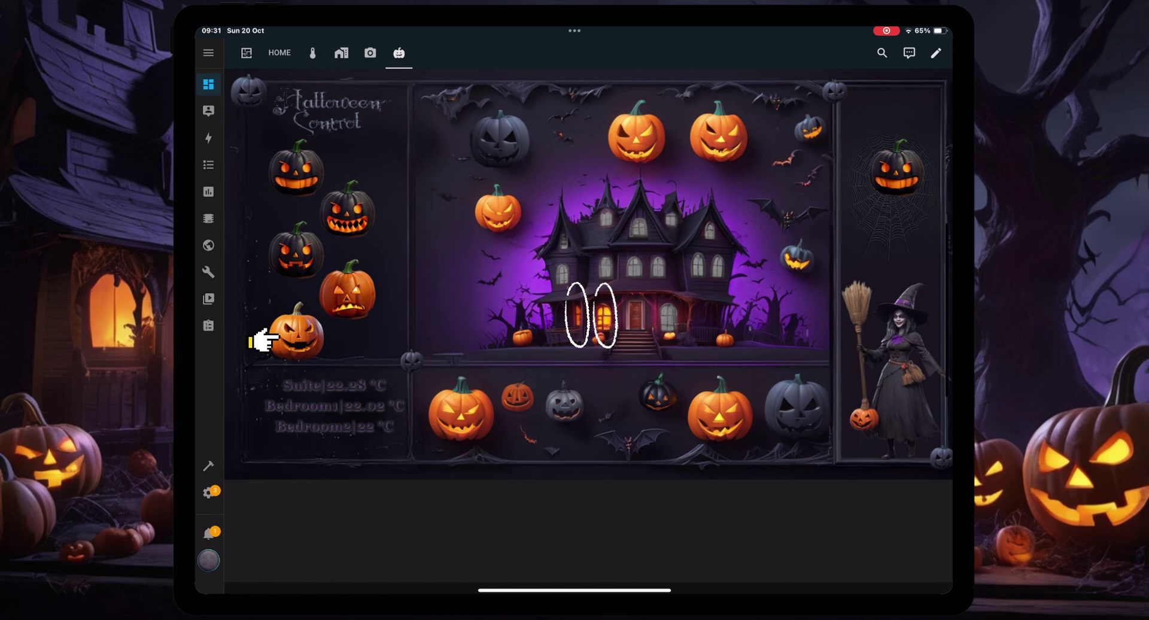
click(872, 176)
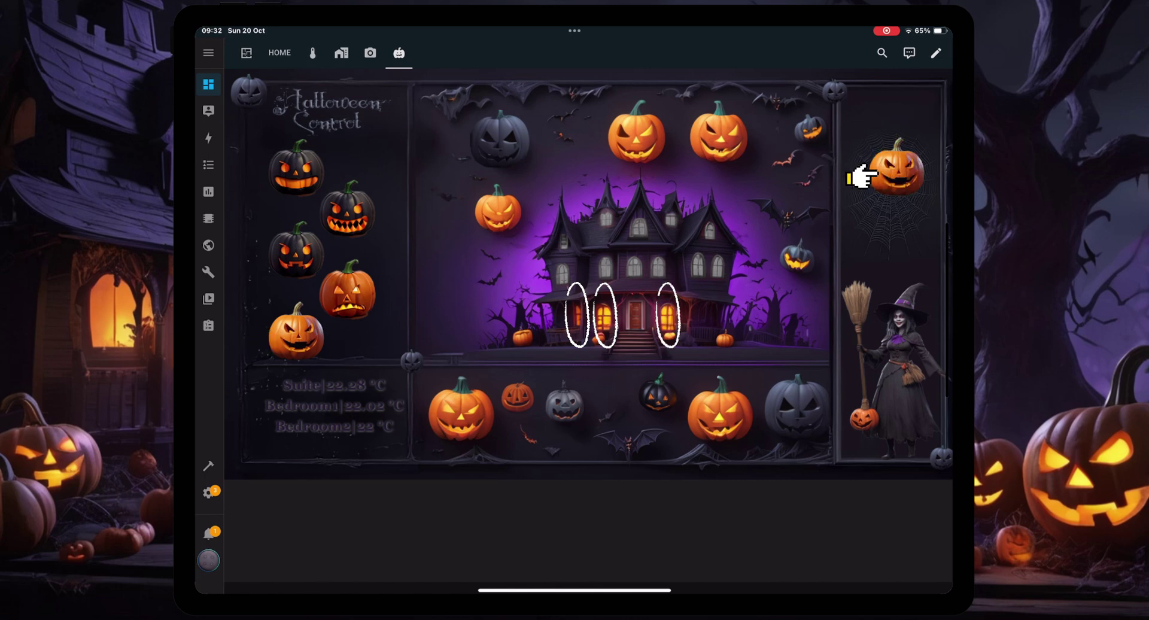
click(872, 176)
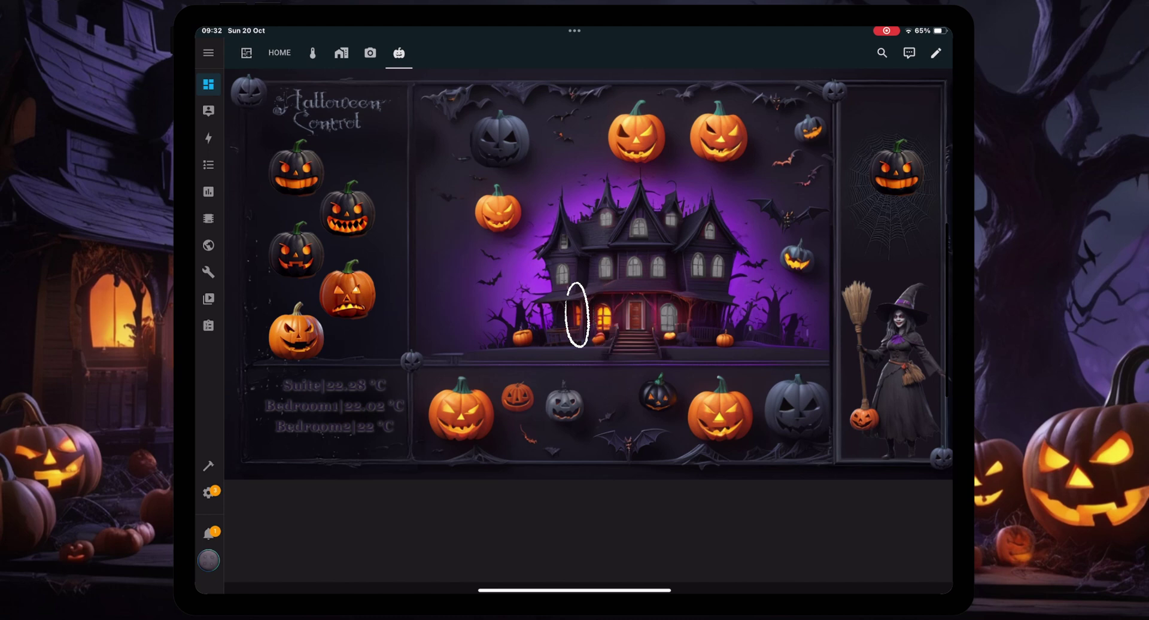